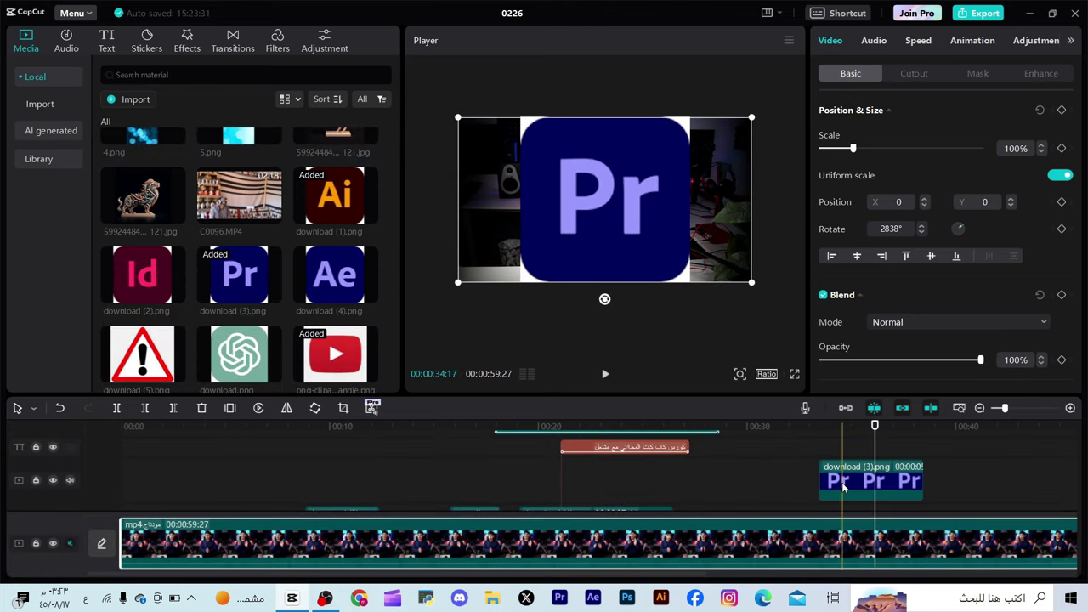
Move the download (3).png overlay to start at about 31 s on the timeline and show its tracking options
drag(843, 486, 825, 491)
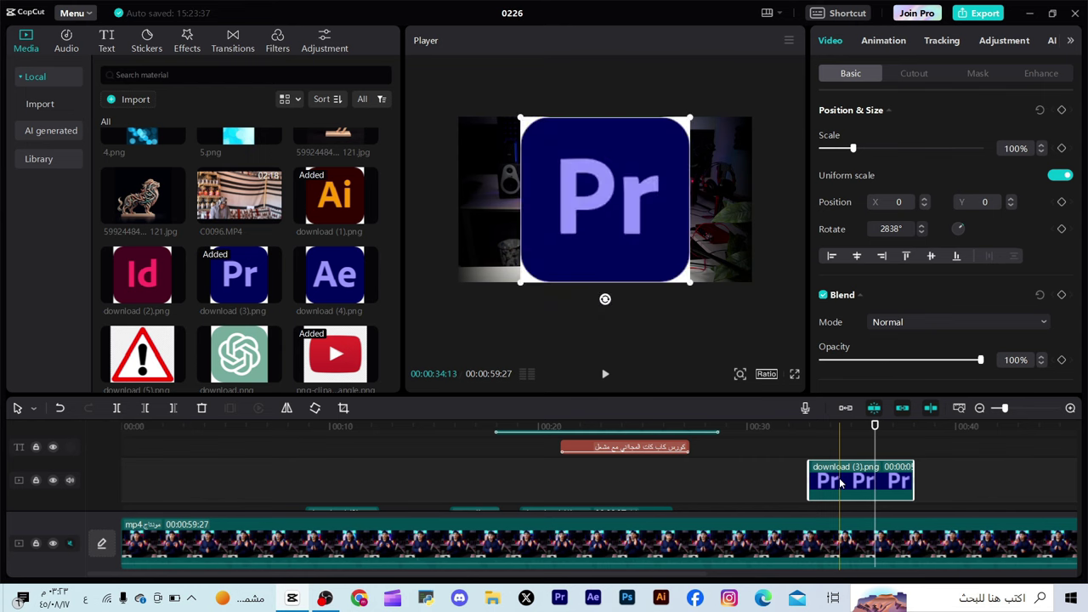
click(782, 479)
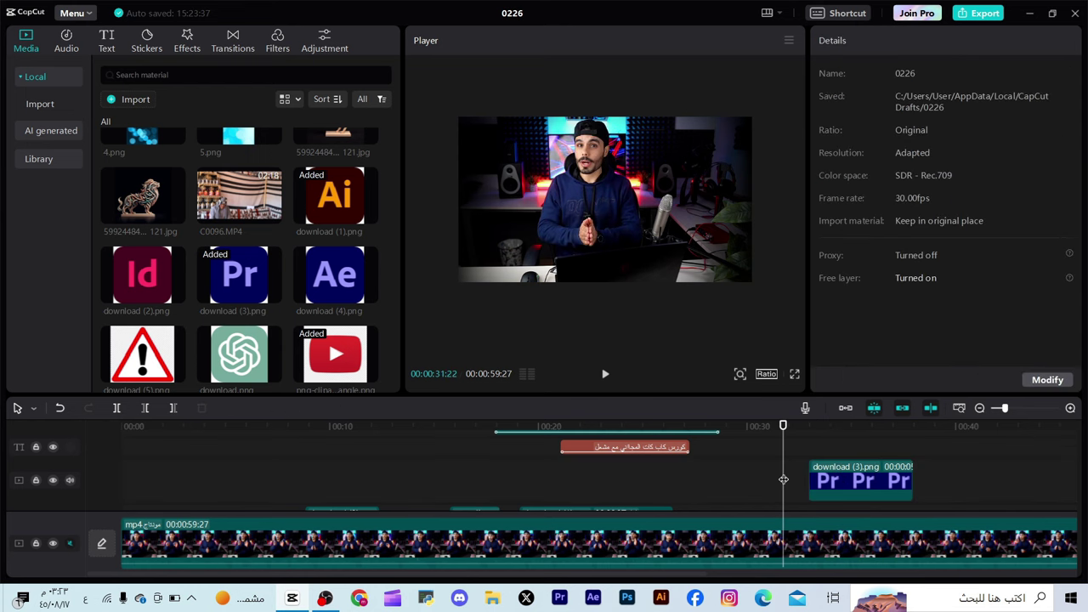
click(825, 544)
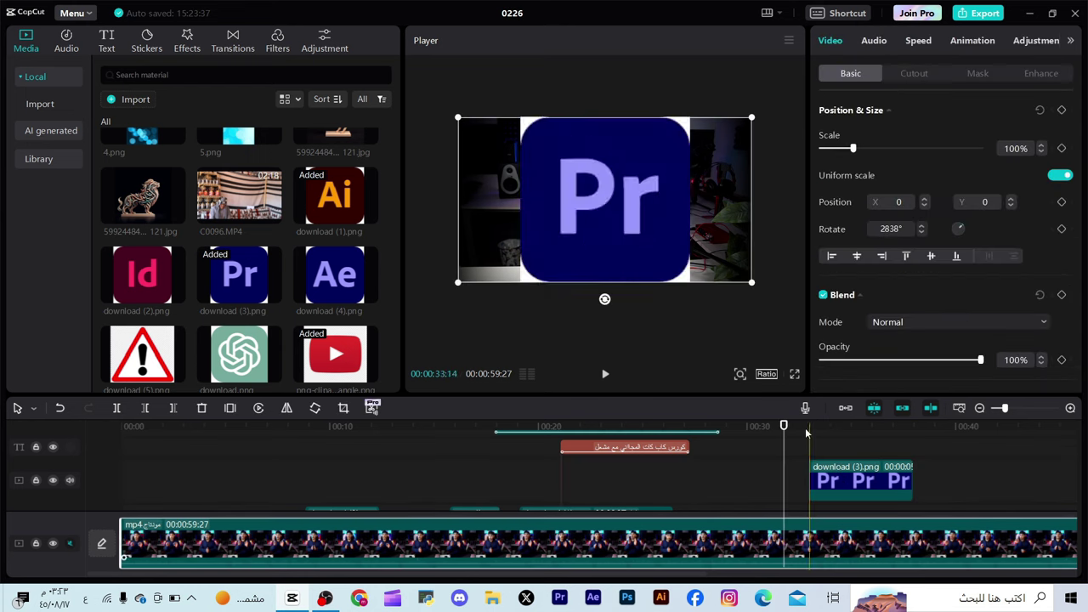
click(841, 476)
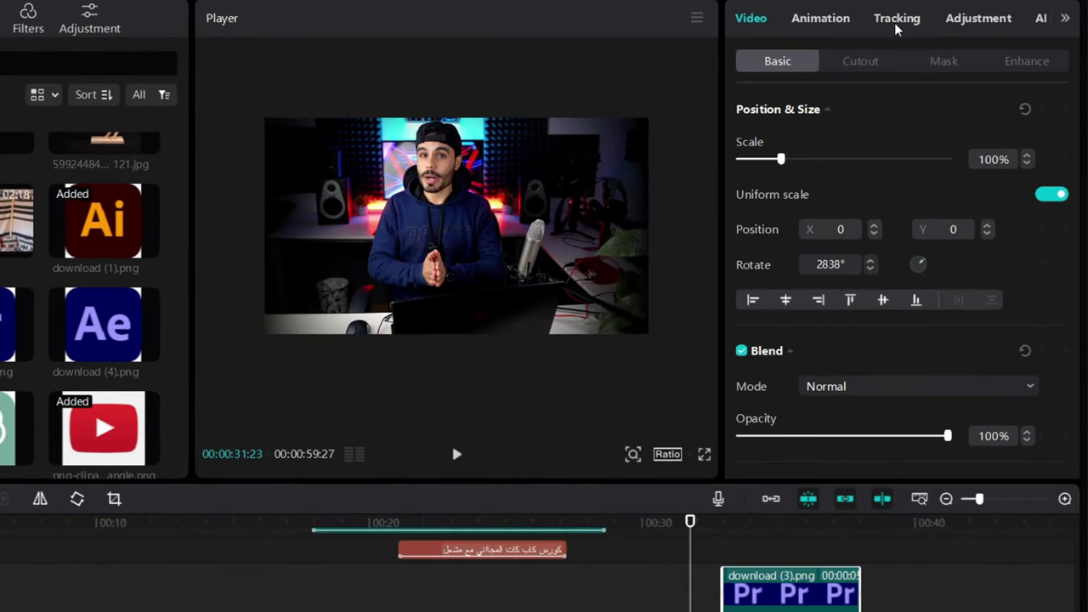
click(897, 18)
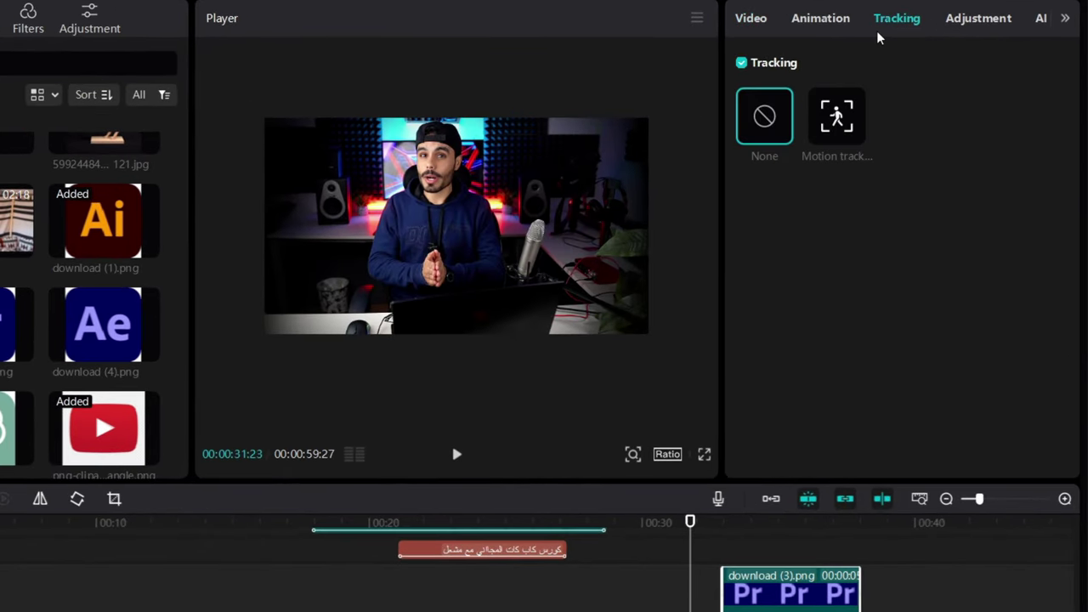
drag(735, 578, 691, 558)
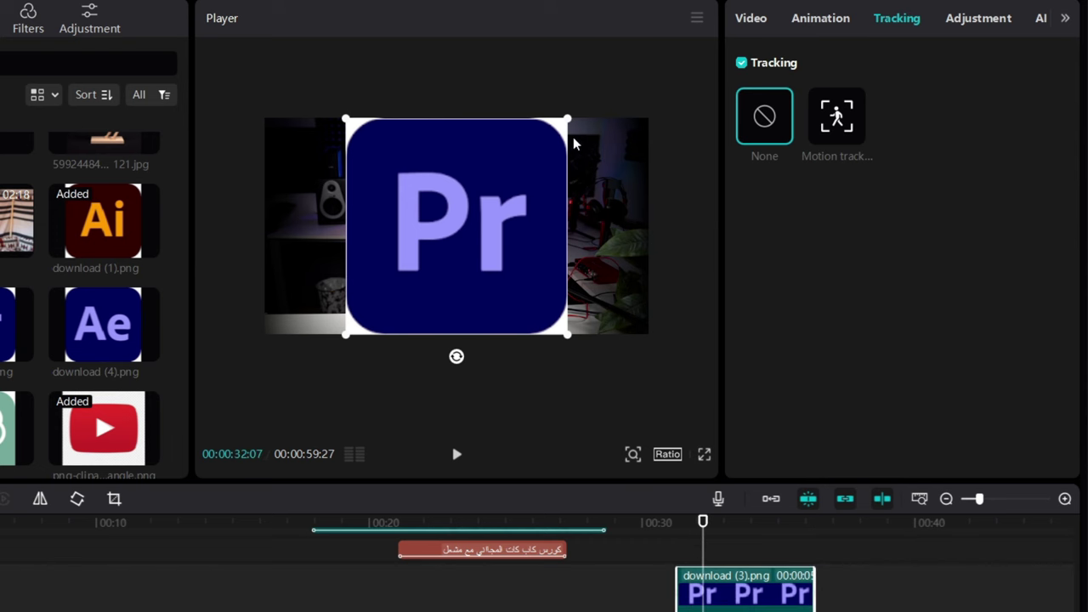
Shrink the Pr logo to a small square and place it over the presenter's chest beside the hands
drag(568, 119, 493, 191)
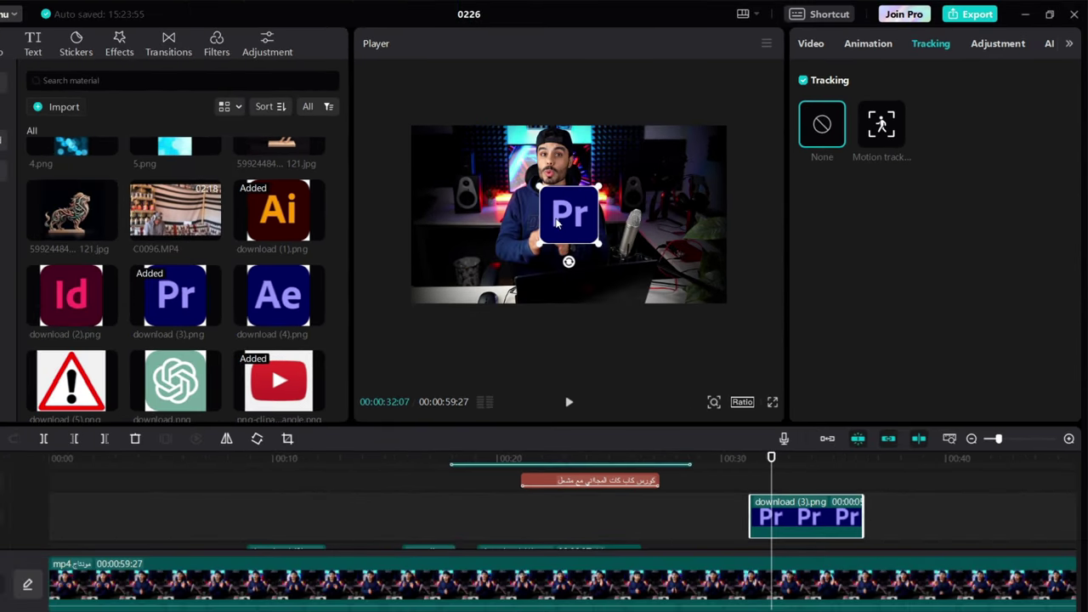
drag(558, 223, 509, 220)
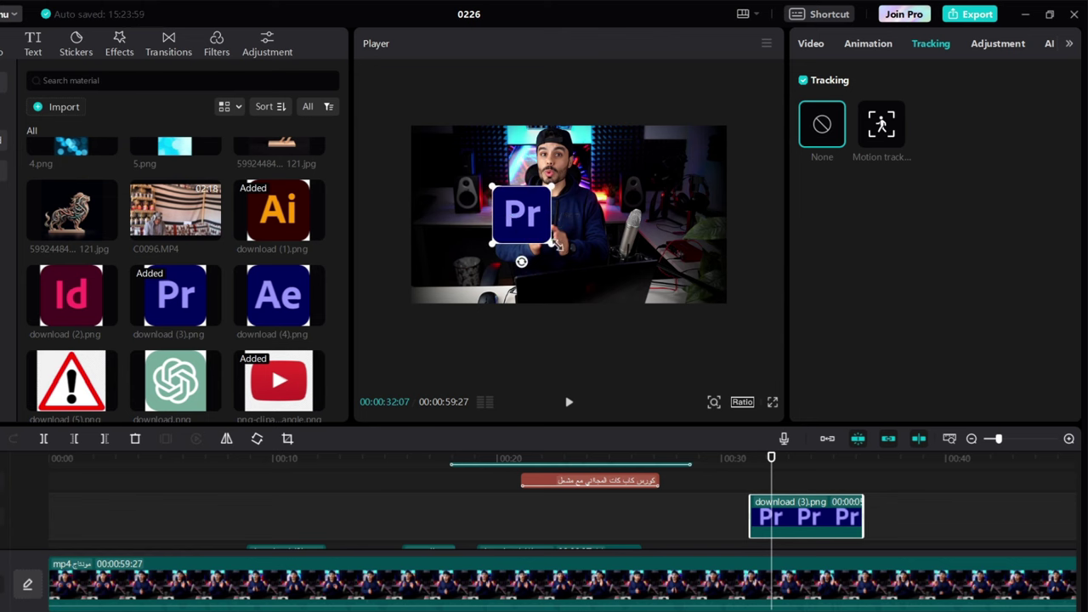
drag(557, 245, 515, 219)
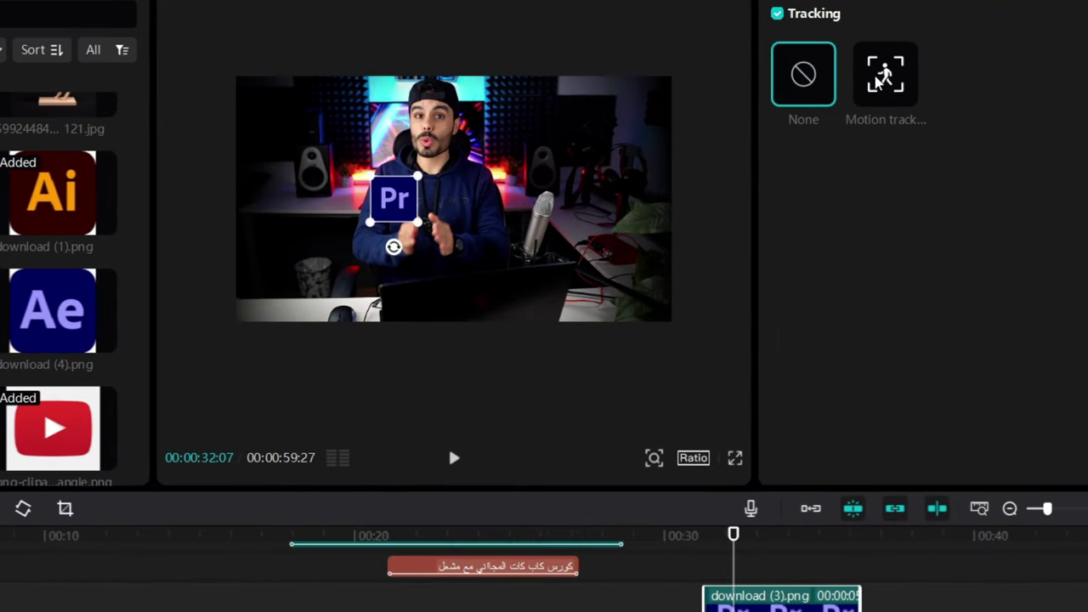
Enable motion tracking for the Pr logo and place both the logo and its tracking box over the presenter's hand
click(878, 81)
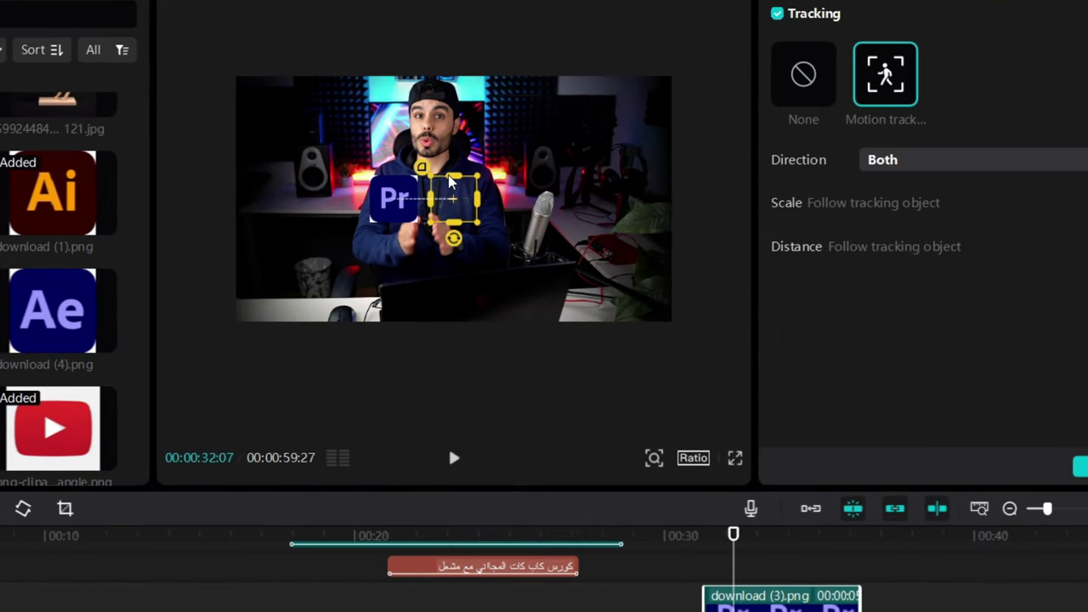
drag(403, 201, 454, 193)
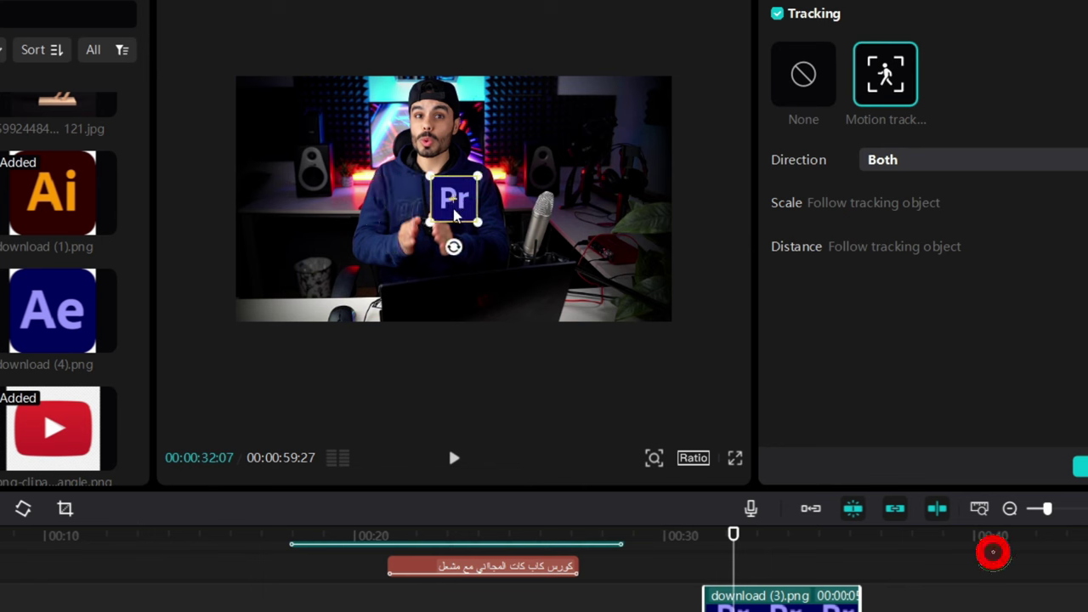
drag(465, 200, 348, 192)
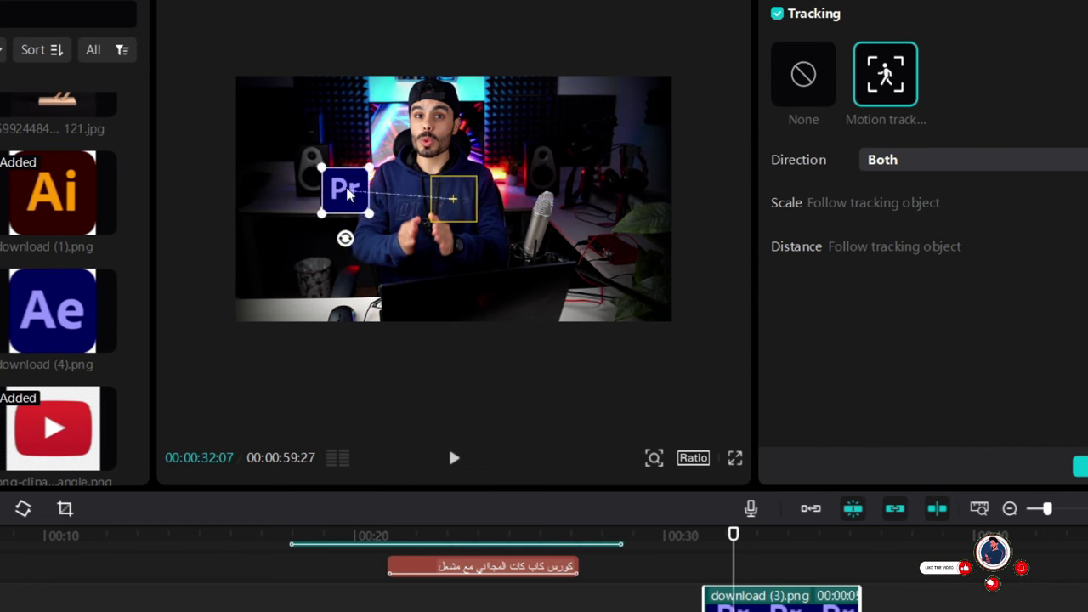
drag(464, 204, 407, 233)
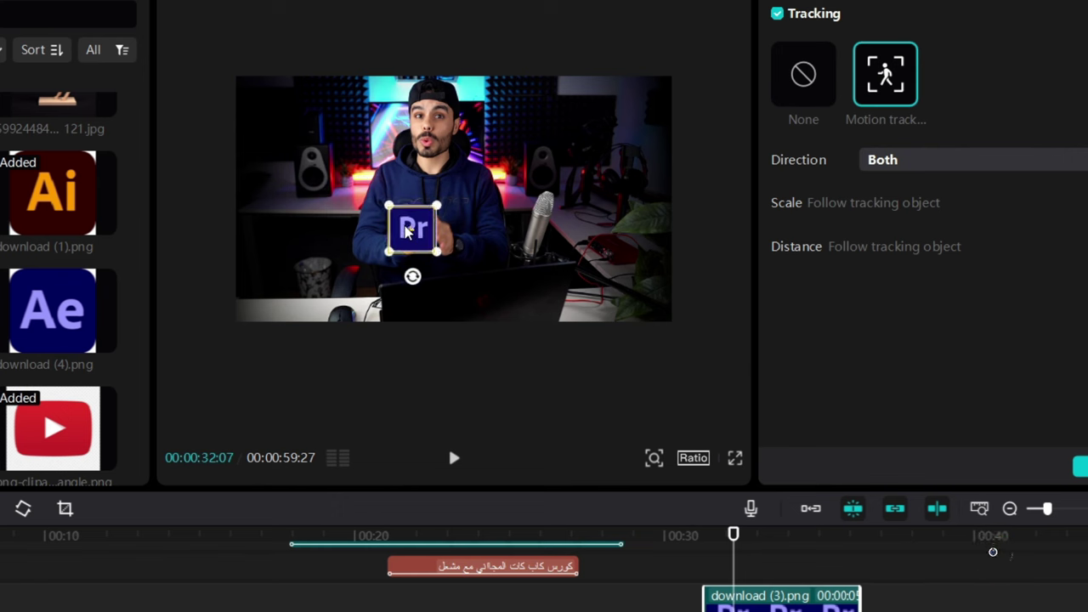
drag(737, 552, 737, 564)
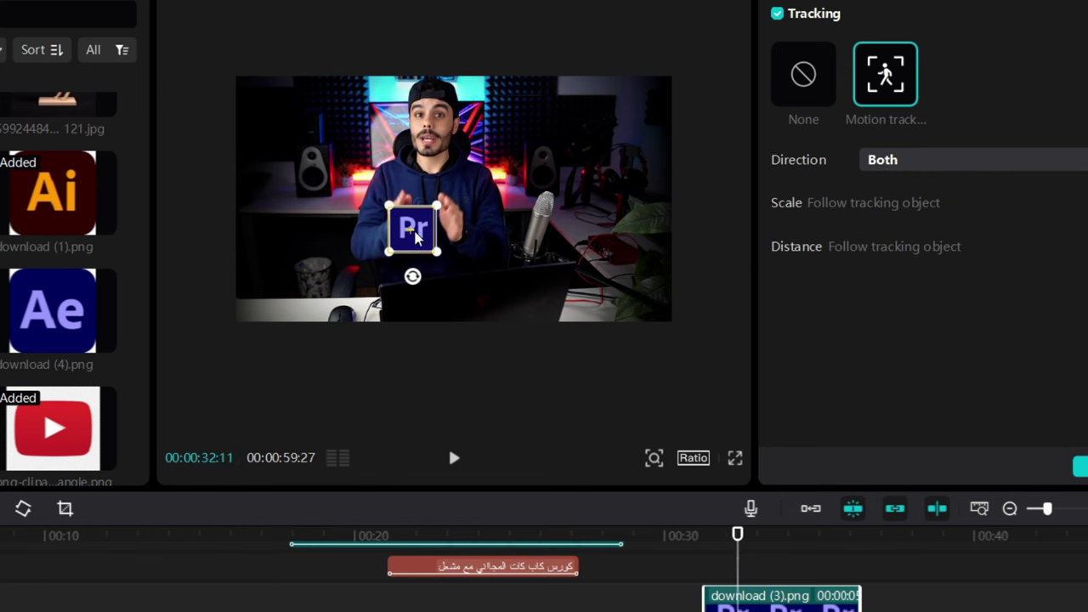
Realign the logo and tracking box on the hand at 00:00:32:11, start motion tracking, and preview the result
drag(425, 237, 331, 220)
drag(427, 236, 416, 224)
drag(332, 214, 399, 216)
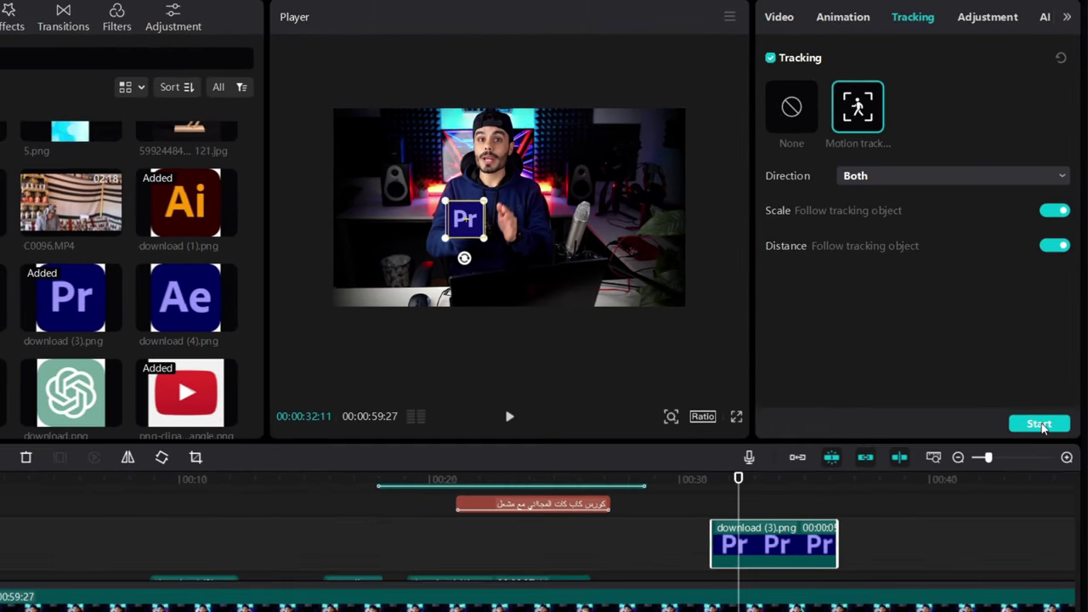
click(1040, 424)
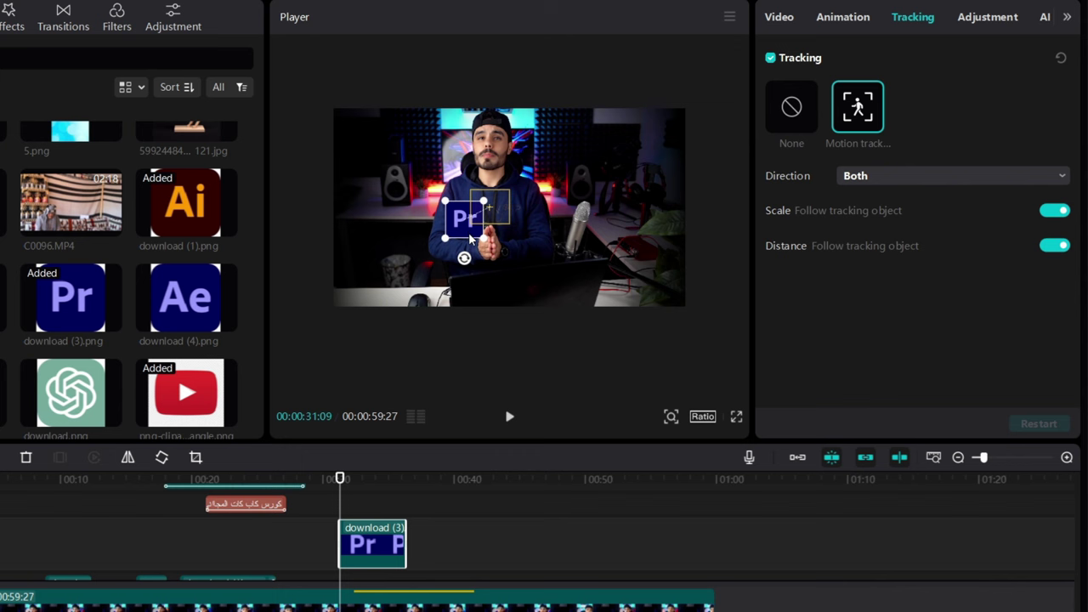
key(space)
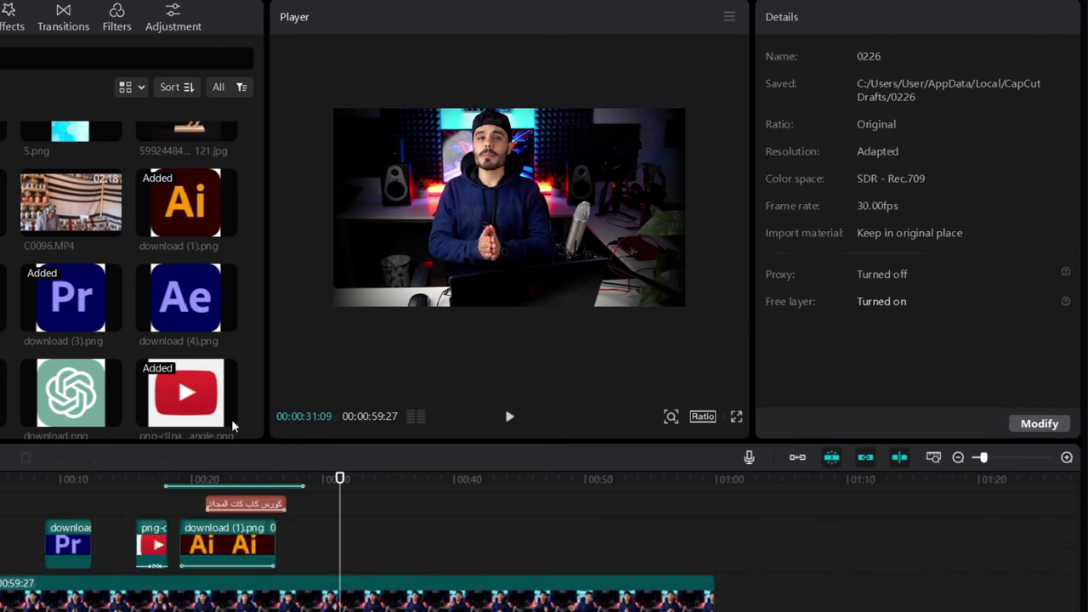
Add download (5).png to the timeline at about 31 s and scale it to 26% over the presenter's face
drag(187, 425, 357, 548)
drag(335, 497, 353, 503)
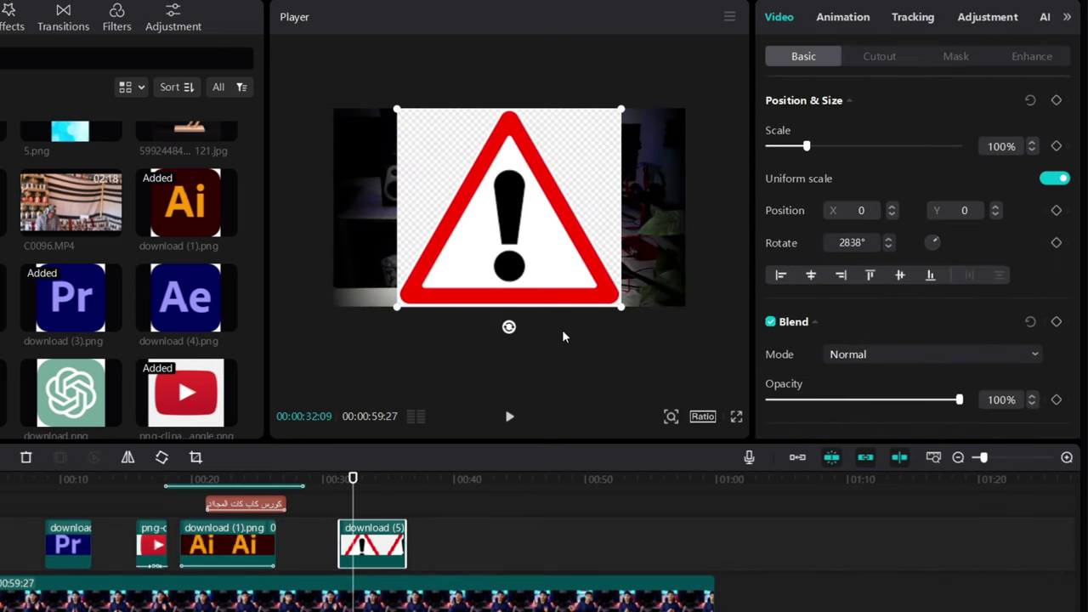
drag(622, 306, 480, 153)
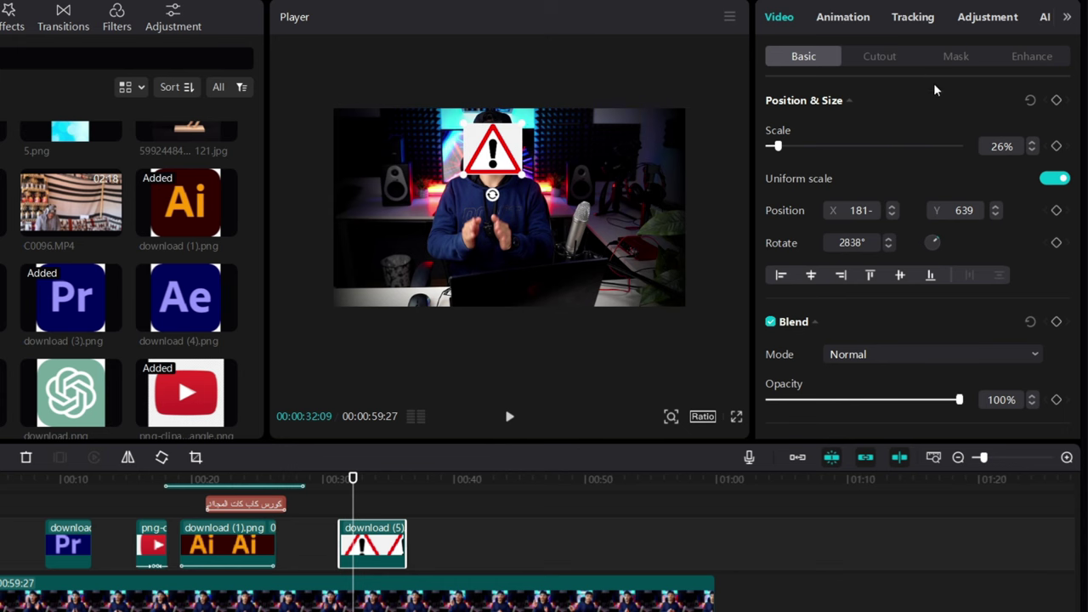
Enable motion tracking for the warning sign overlay and move its tracking box onto the presenter's face
click(906, 21)
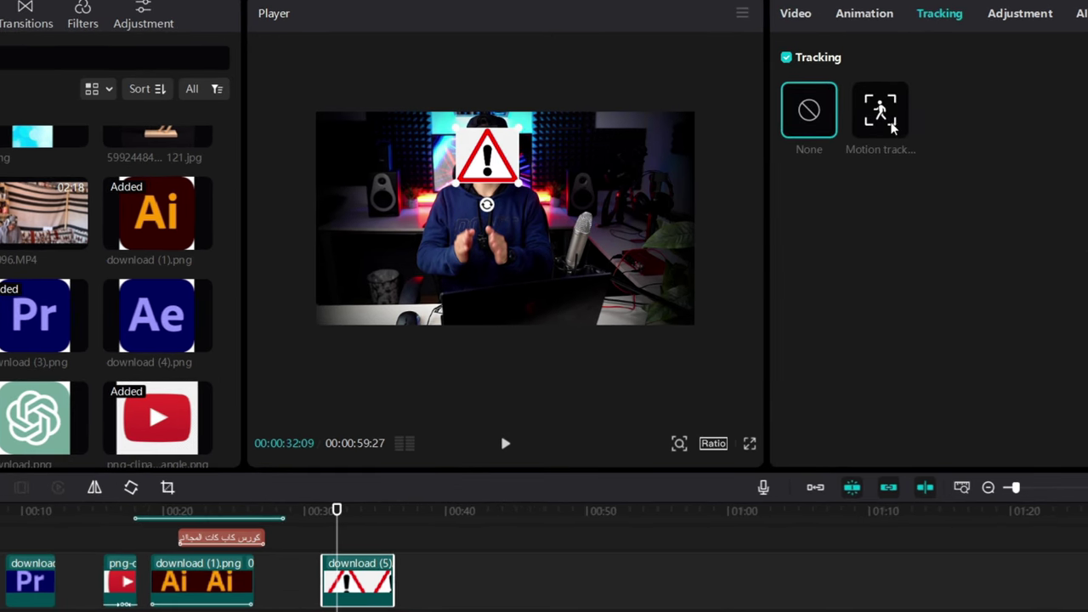
click(892, 126)
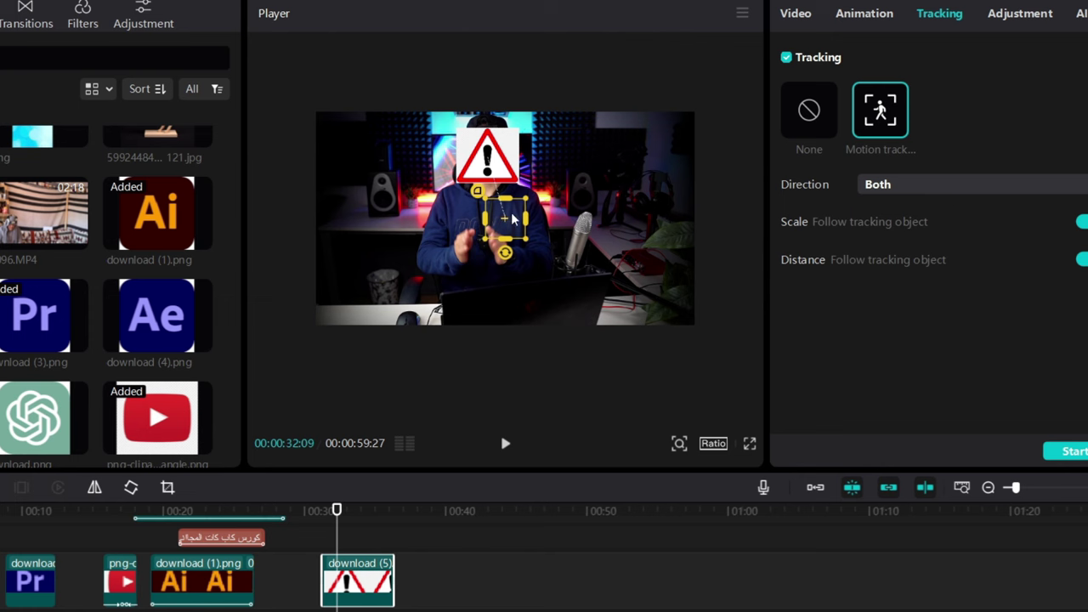
drag(510, 219, 494, 150)
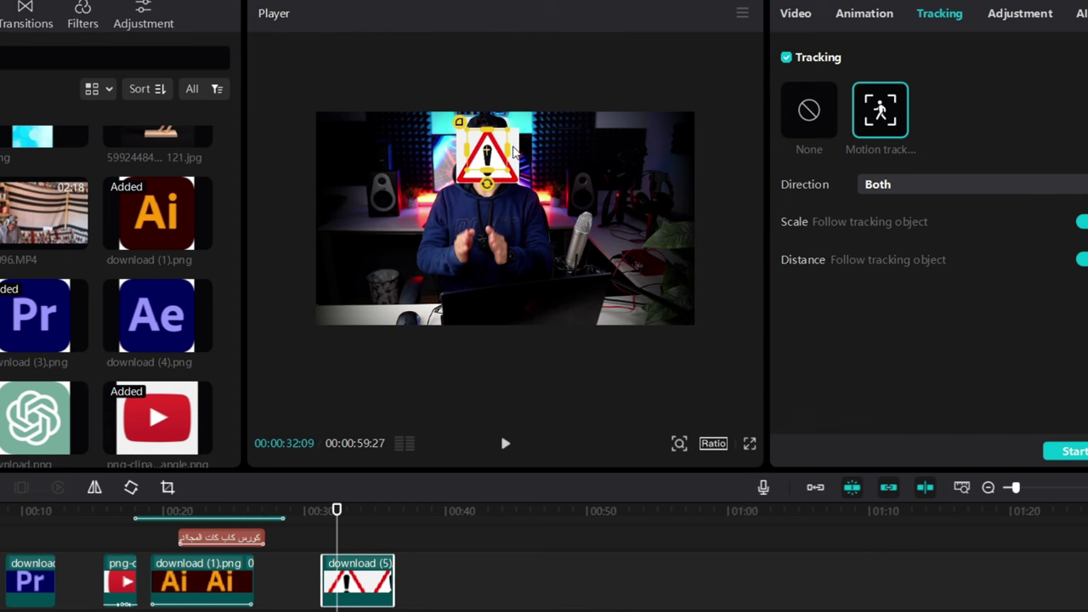
click(482, 129)
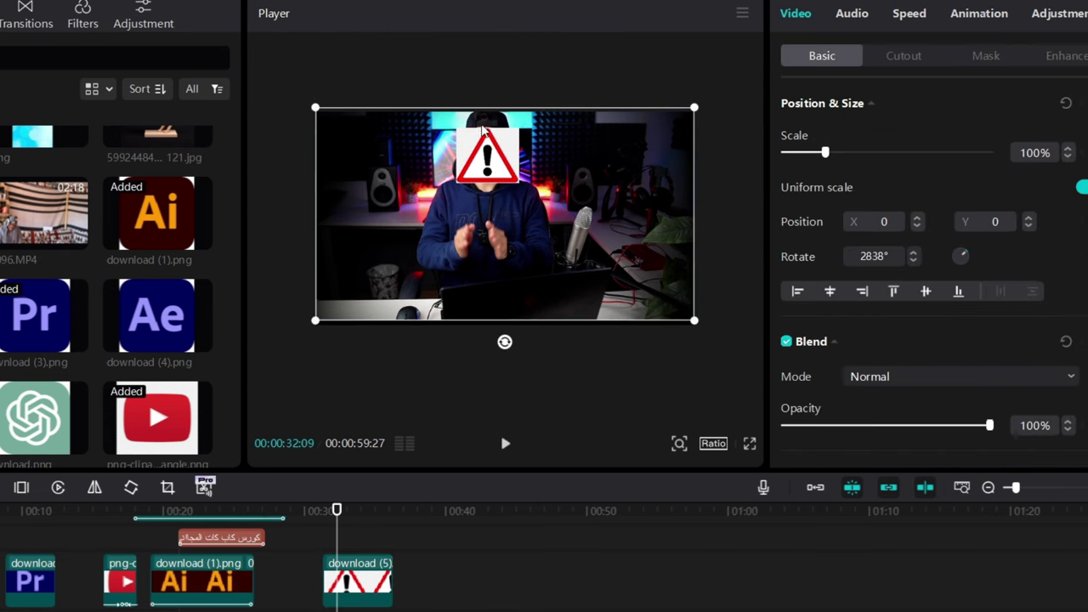
click(368, 582)
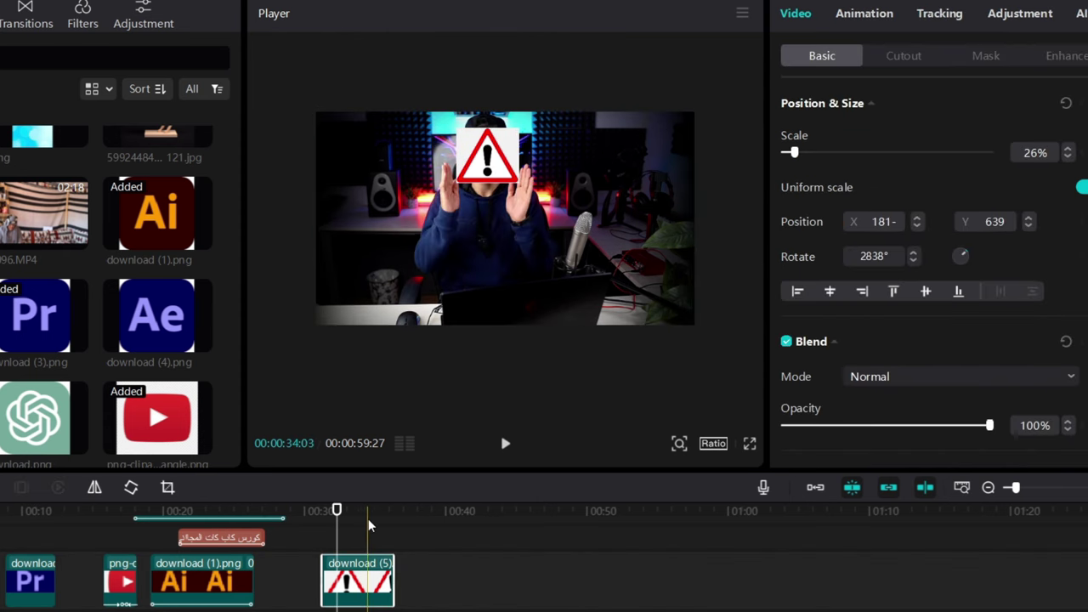
click(924, 17)
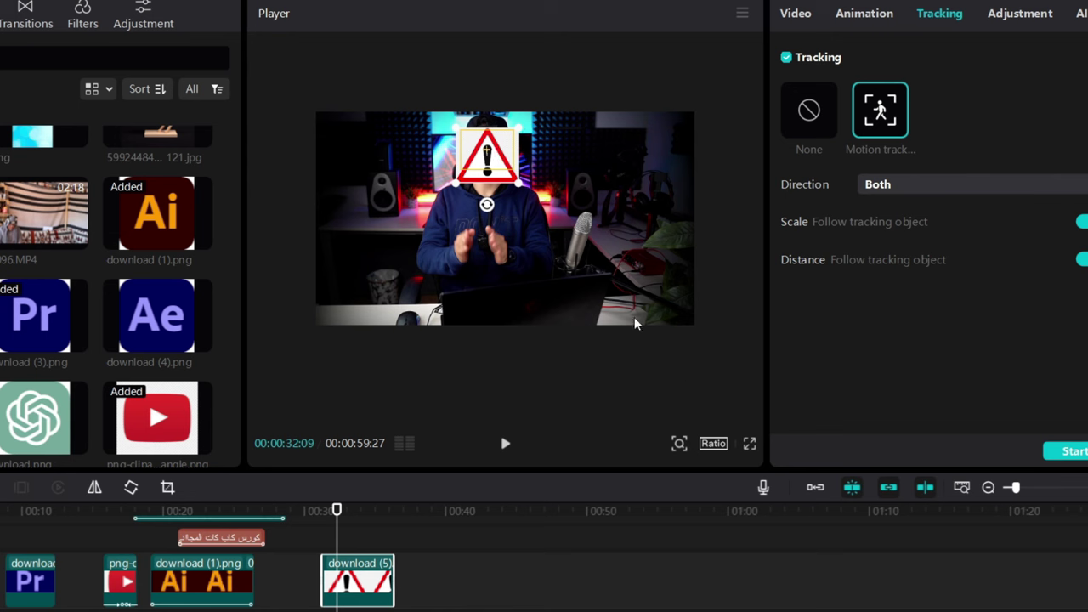
Enlarge the warning sign's tracking box to cover the presenter's whole face and start motion tracking
mouse_move(682, 444)
click(661, 477)
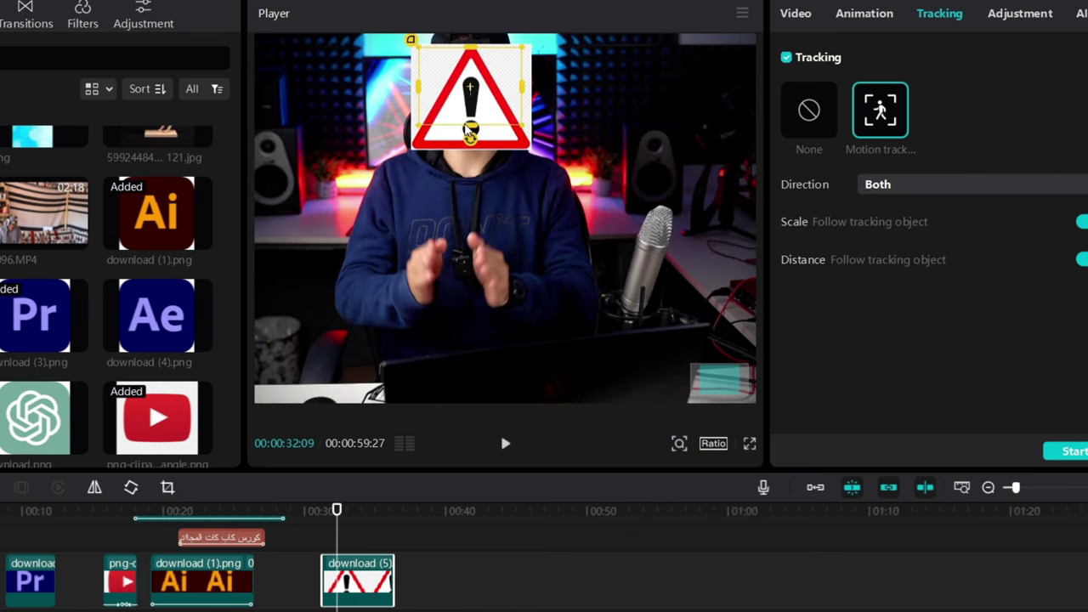
drag(469, 129, 468, 144)
drag(422, 93, 403, 95)
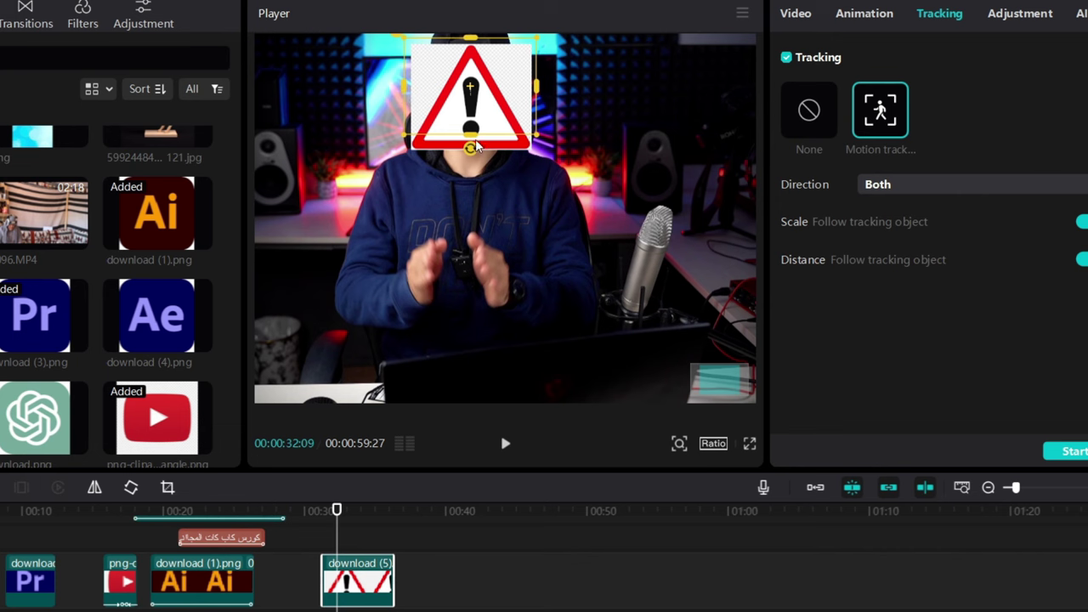
drag(474, 143, 473, 151)
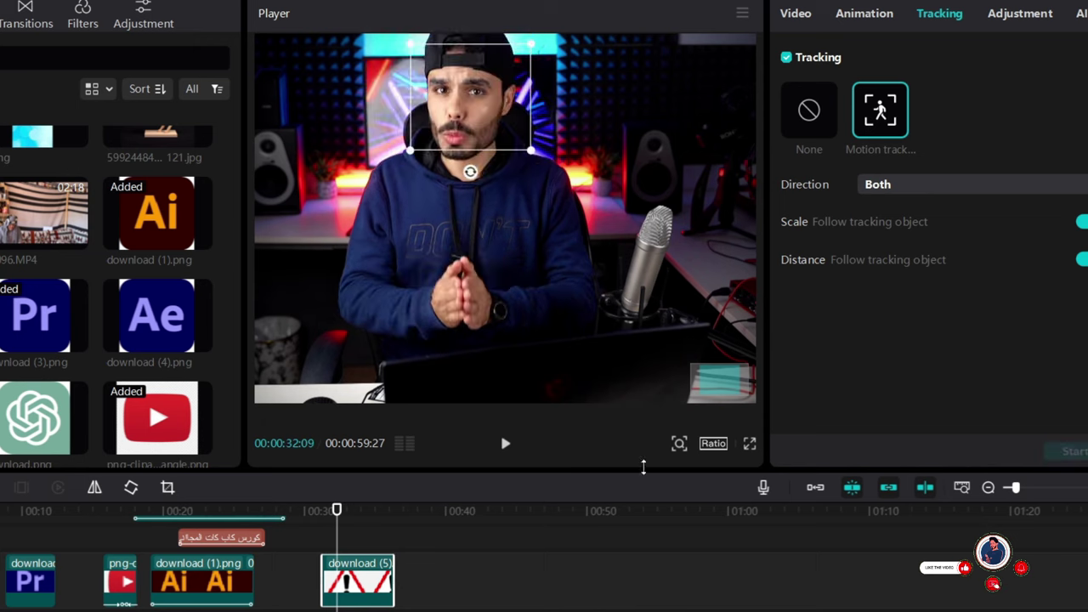
click(680, 445)
drag(660, 474, 646, 476)
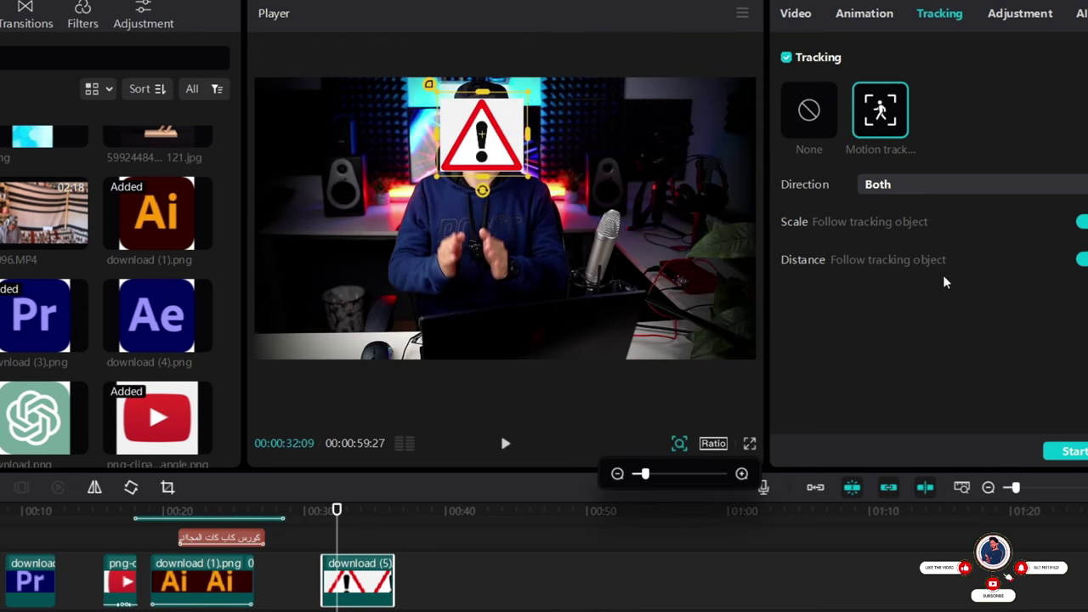
click(1071, 455)
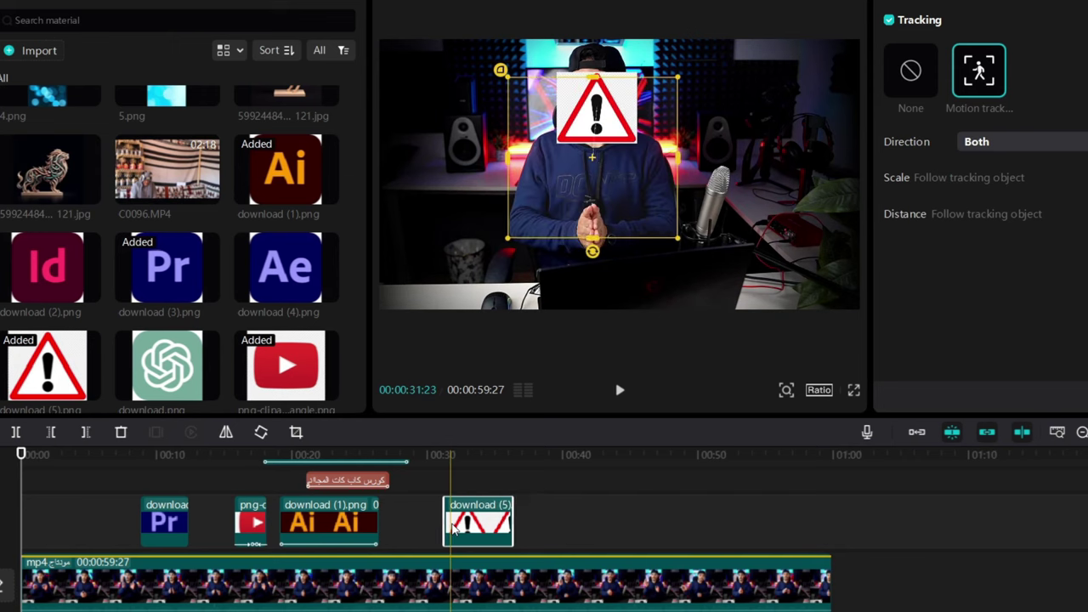
Move the warning sign clip onto its own track and stretch it from 00:00 to about the end of the main video
drag(455, 530, 271, 517)
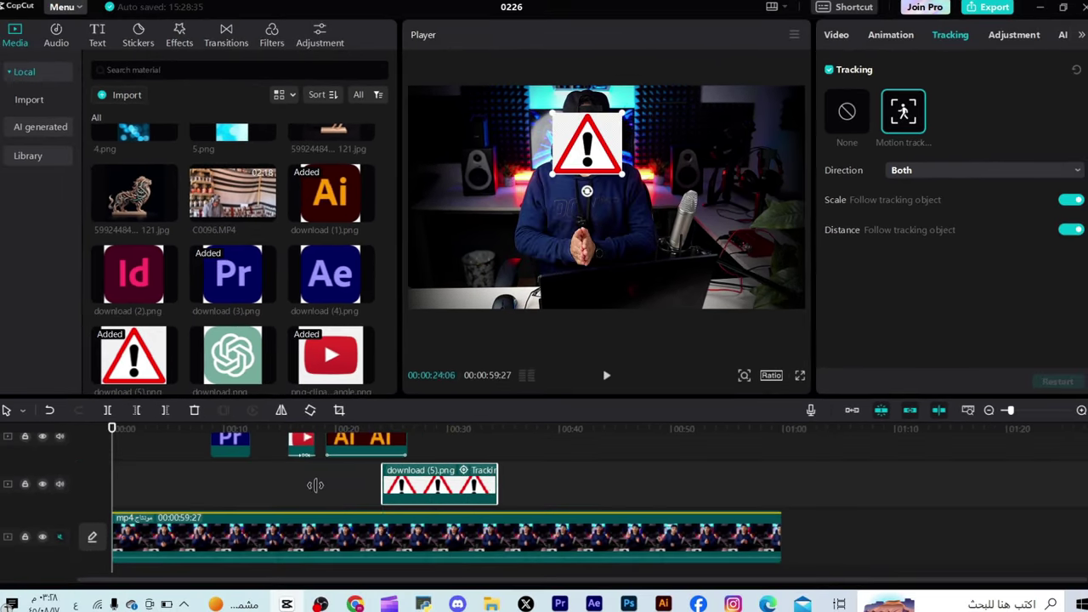
drag(314, 484, 113, 484)
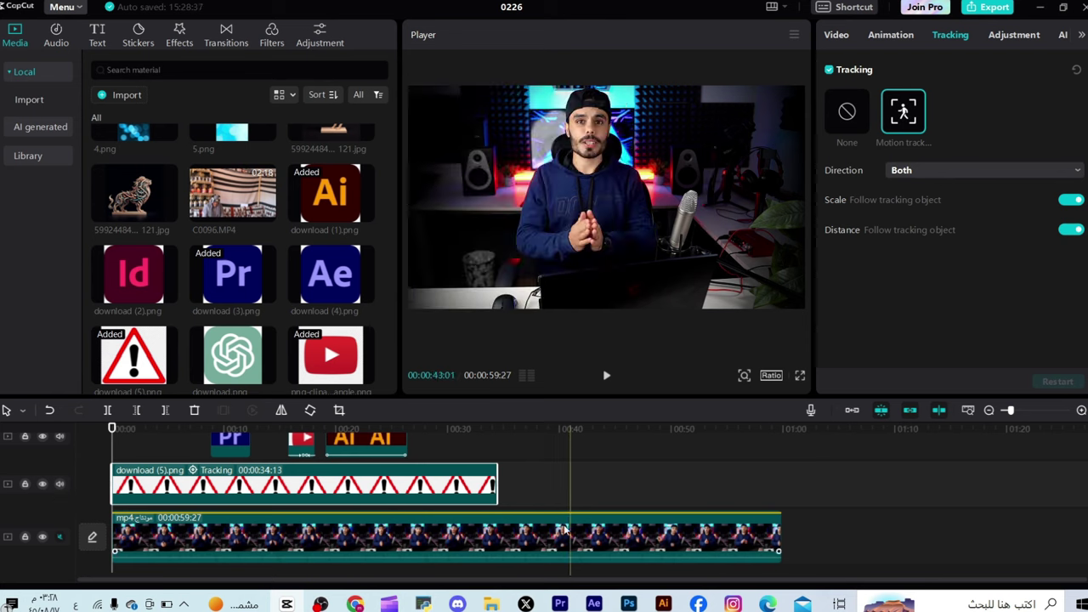
drag(494, 480, 781, 488)
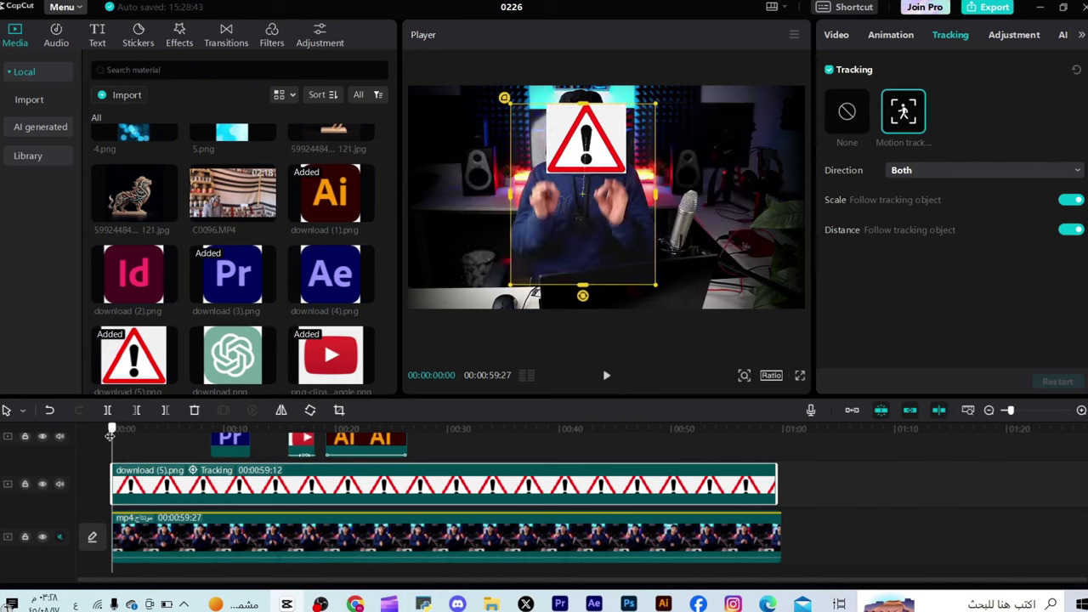
Set the warning sign overlay's opacity to 85% while playing the video to preview it over the presenter's face
key(space)
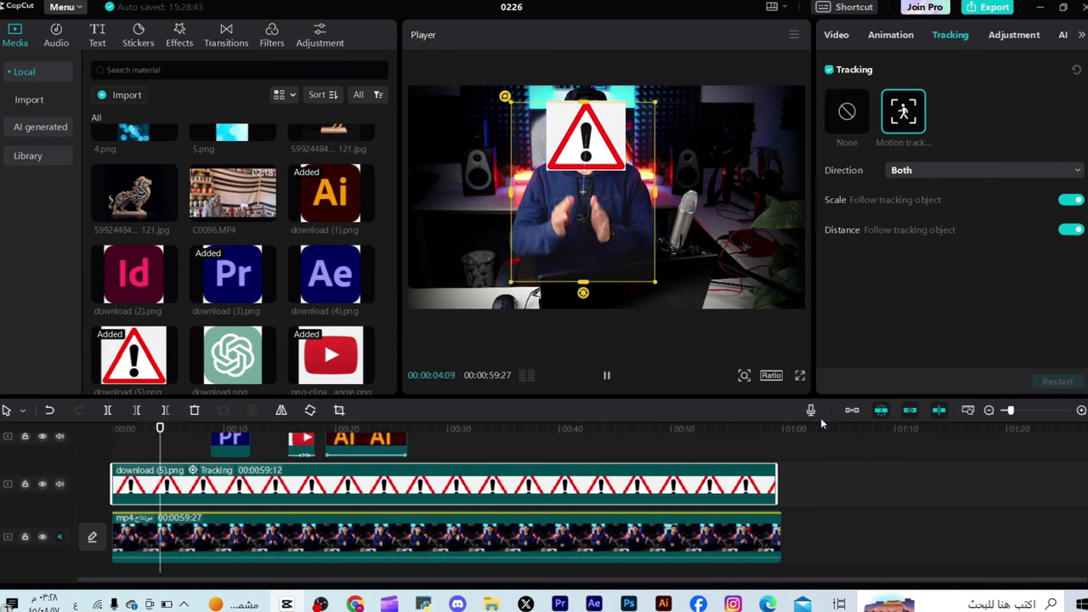
click(835, 35)
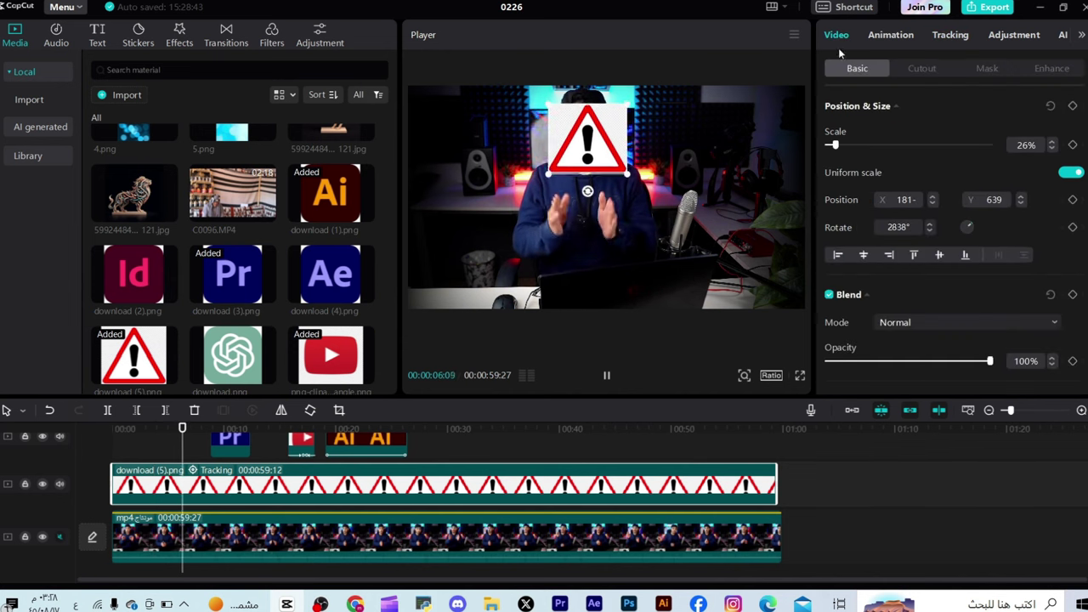
click(910, 361)
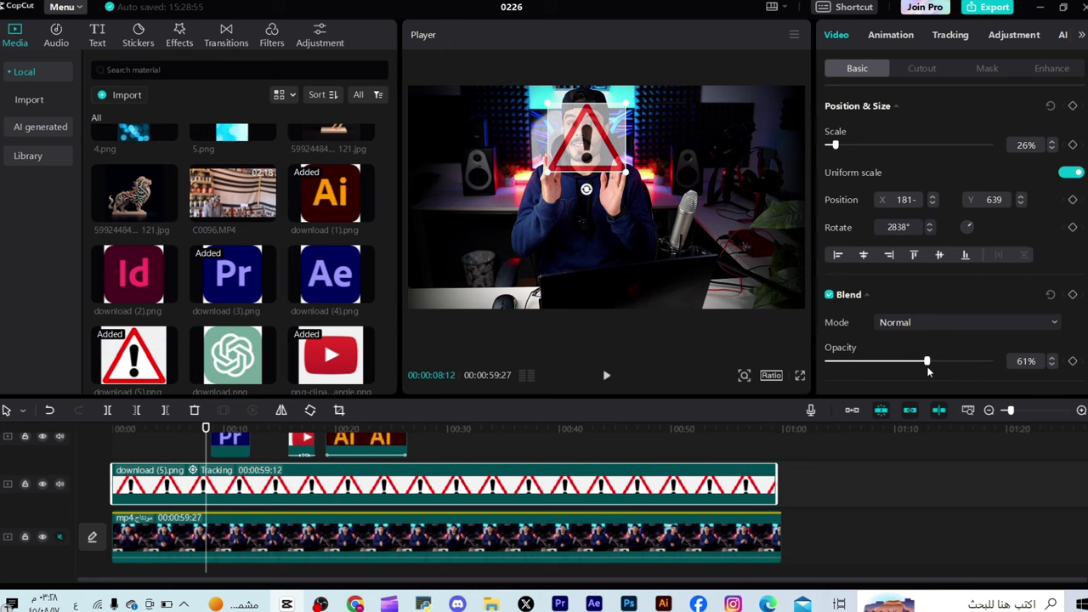
drag(927, 365, 943, 365)
key(space)
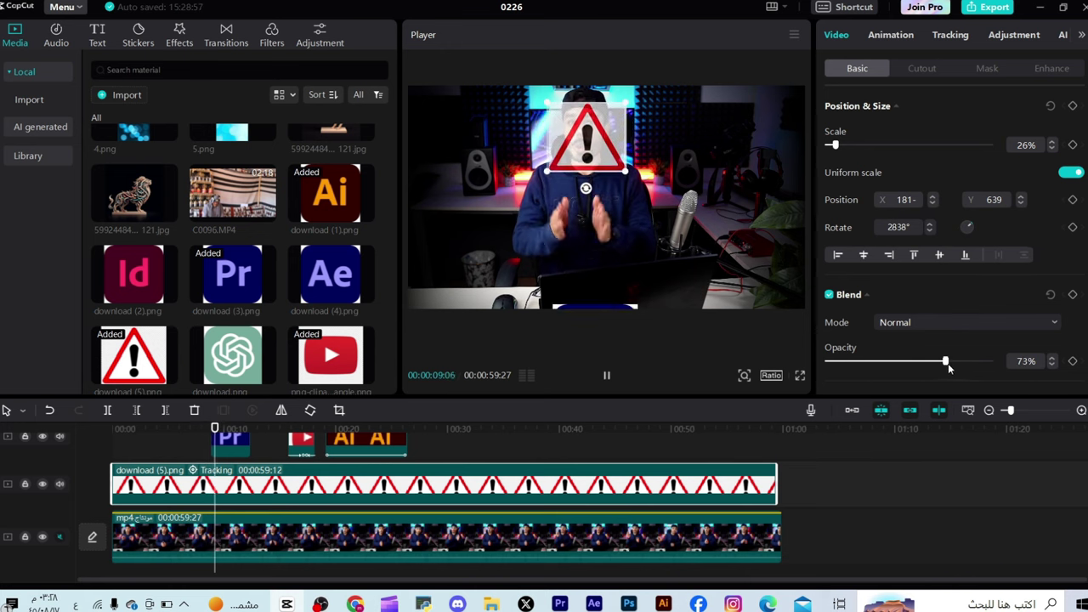
drag(945, 361, 966, 361)
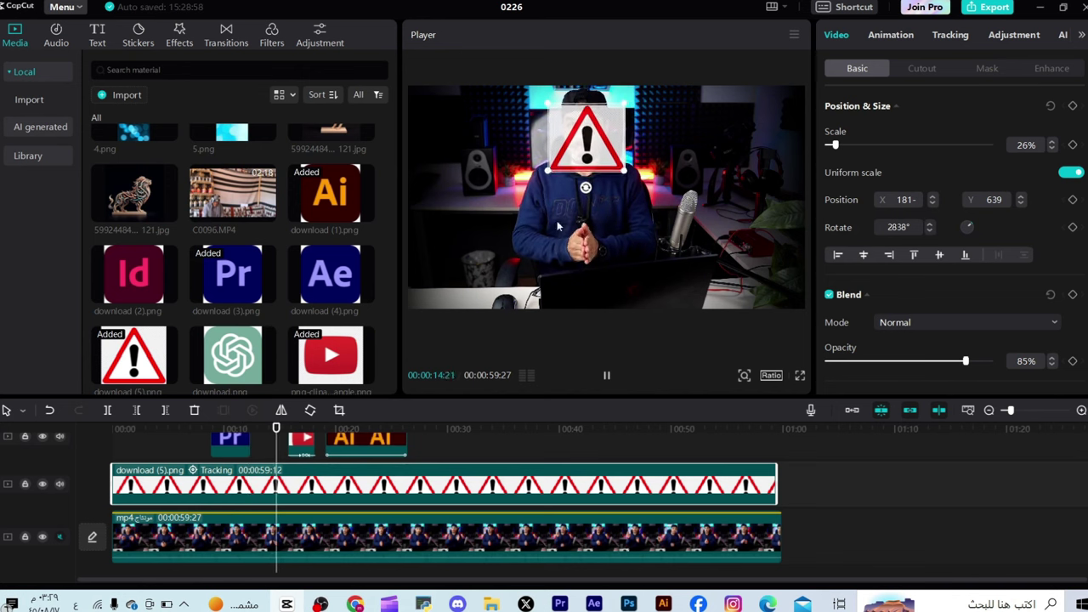
Hide the logo overlays' track in the timeline
click(42, 438)
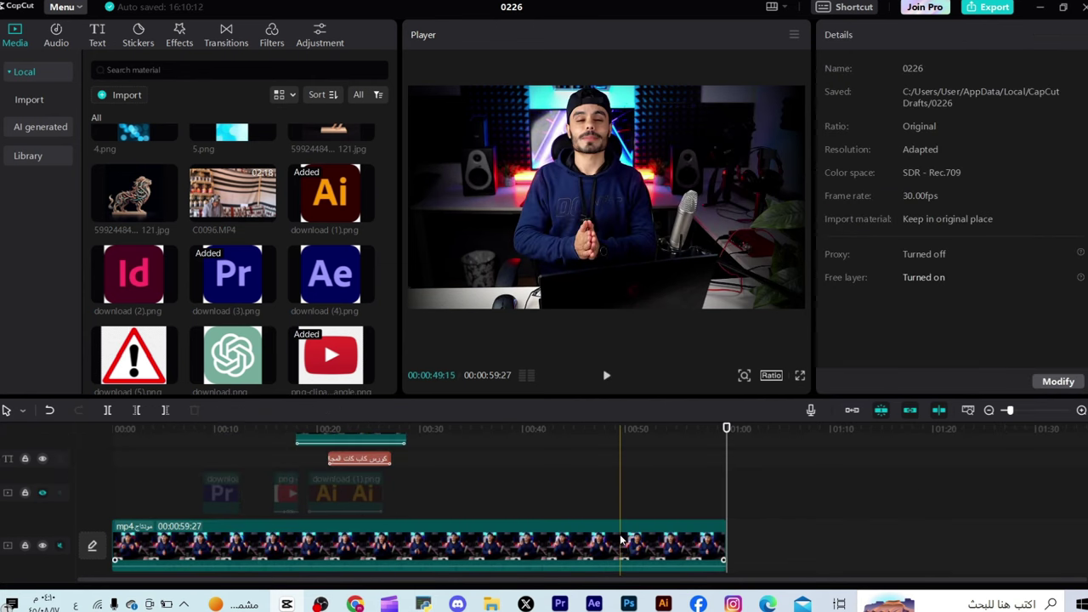
click(696, 544)
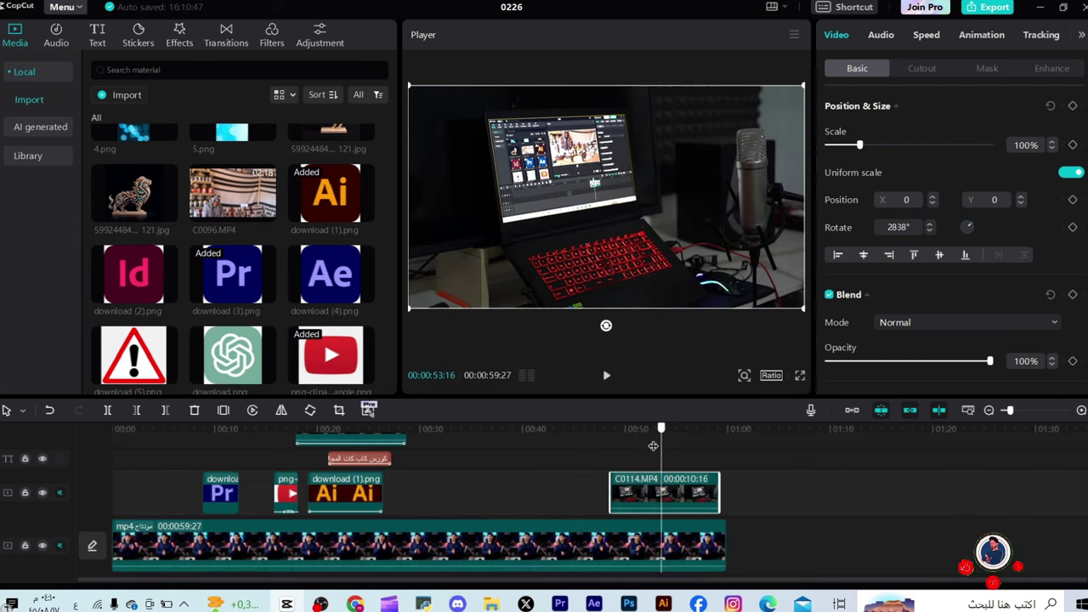
Play the C0114.MP4 clip from about 00:51 to examine its camera shake
drag(658, 450, 643, 451)
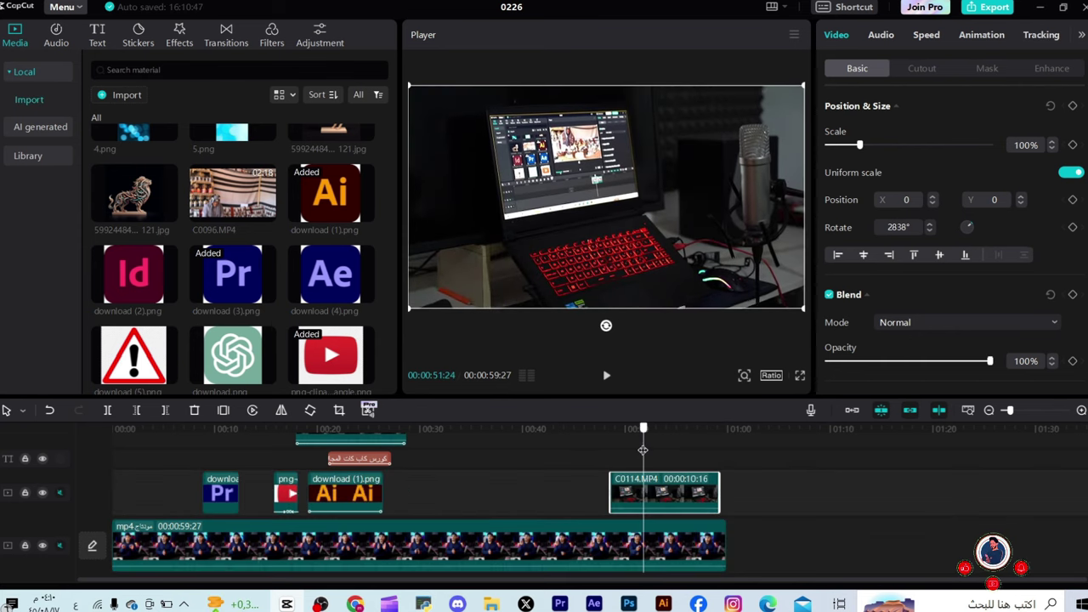
key(space)
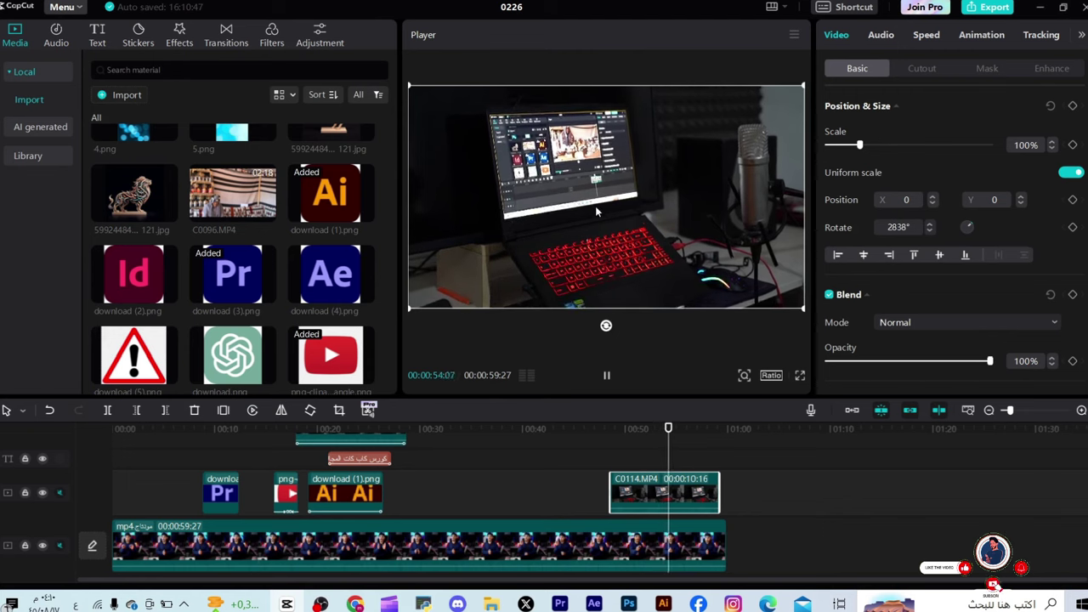
key(space)
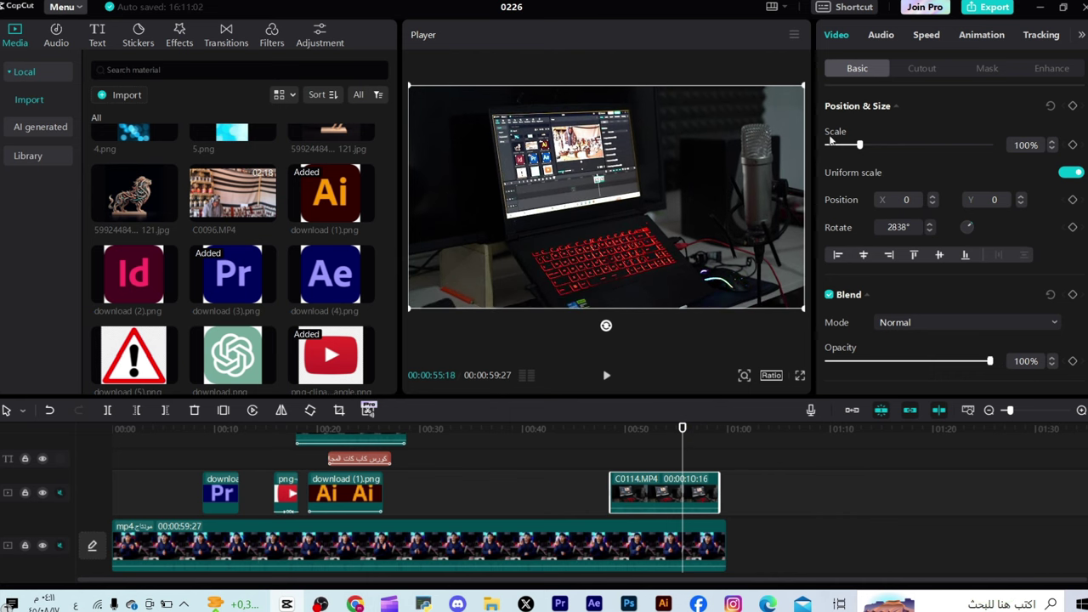
Enable stabilization for the C0114.MP4 clip with the level kept at Recommended
scroll(837, 186, down, 3)
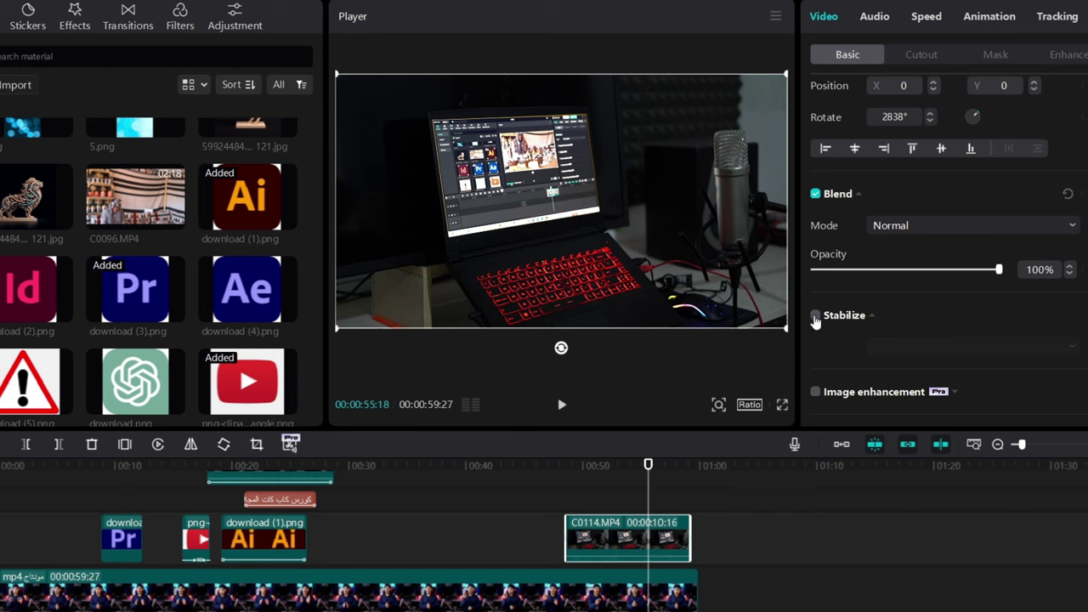
click(815, 317)
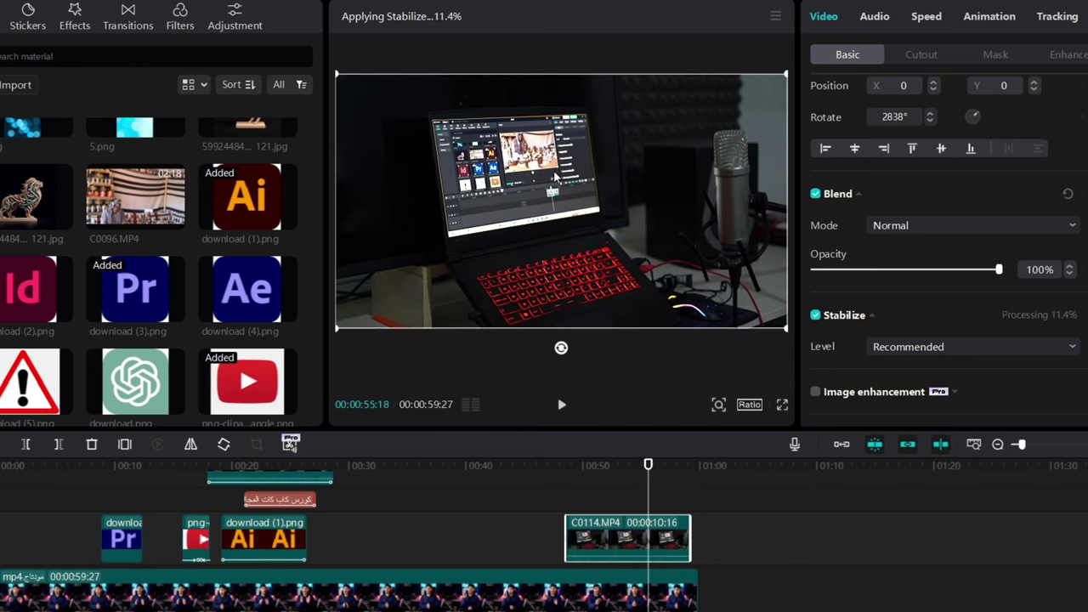
click(944, 357)
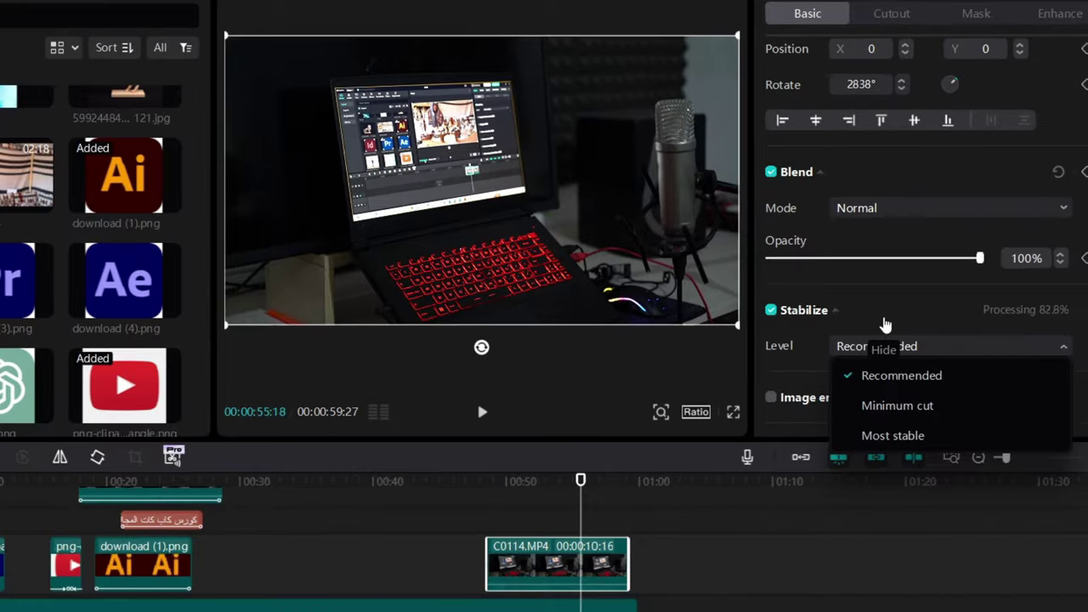
click(889, 311)
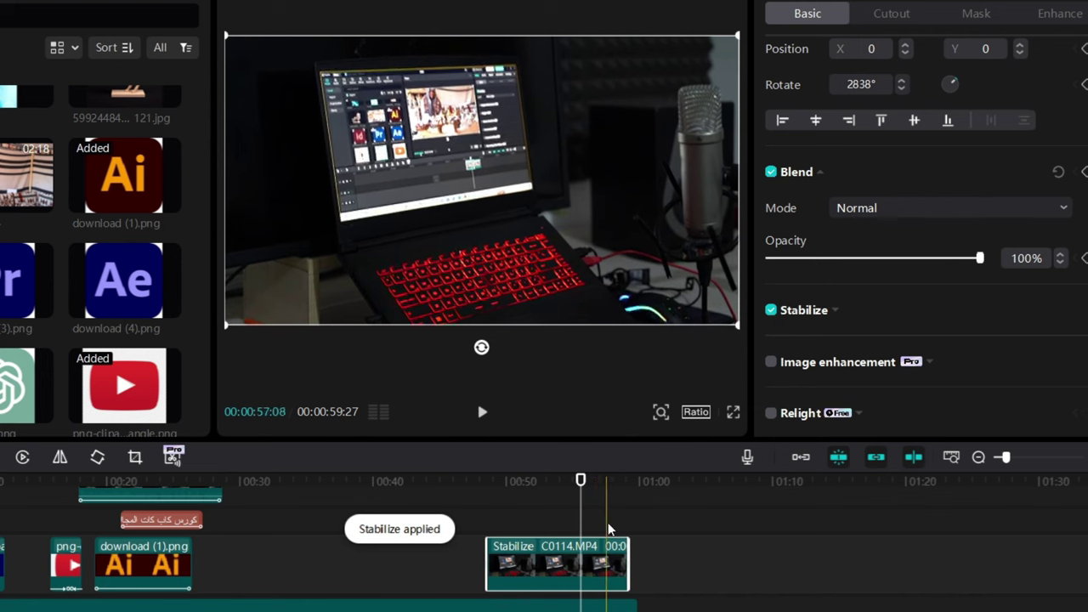
Play the stabilized C0114.MP4 clip from about 00:50 to check how steady the shot is
click(541, 524)
click(504, 525)
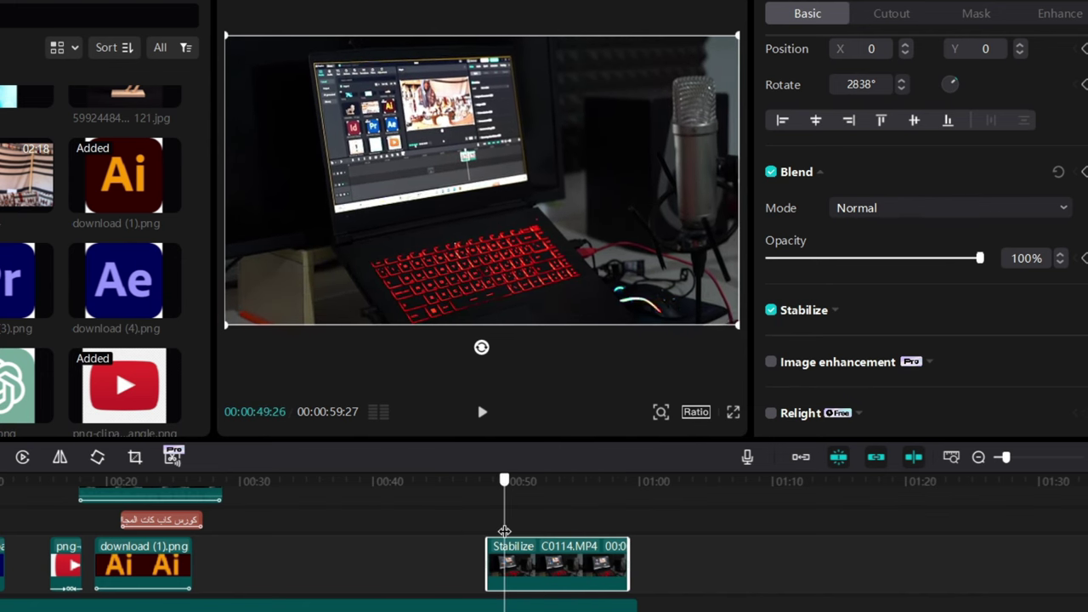
key(space)
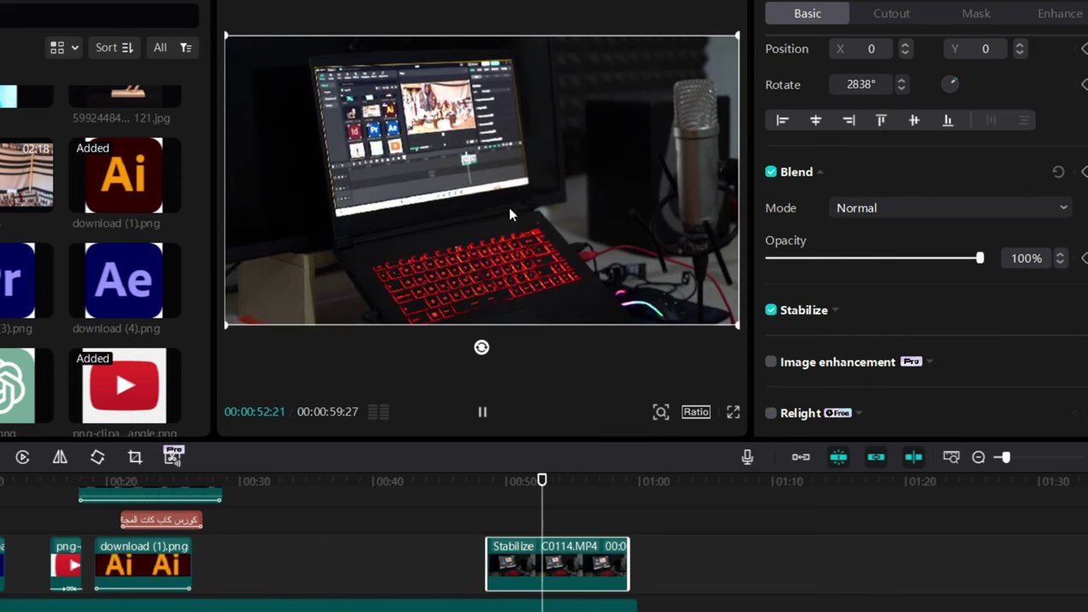
key(space)
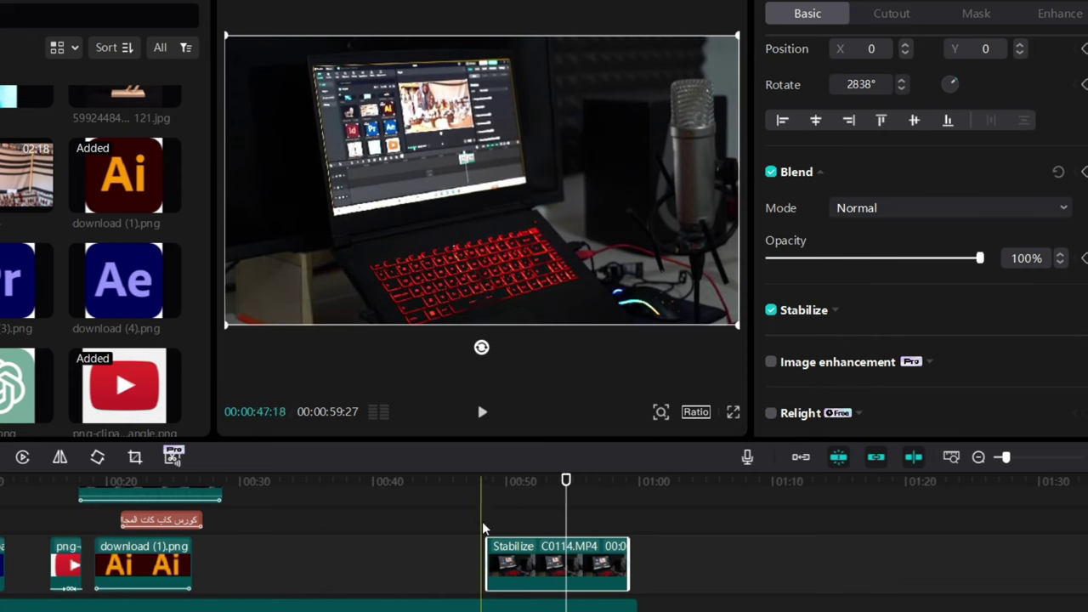
Turn off stabilization for the copy of C0114.MP4 on the upper track
click(505, 565)
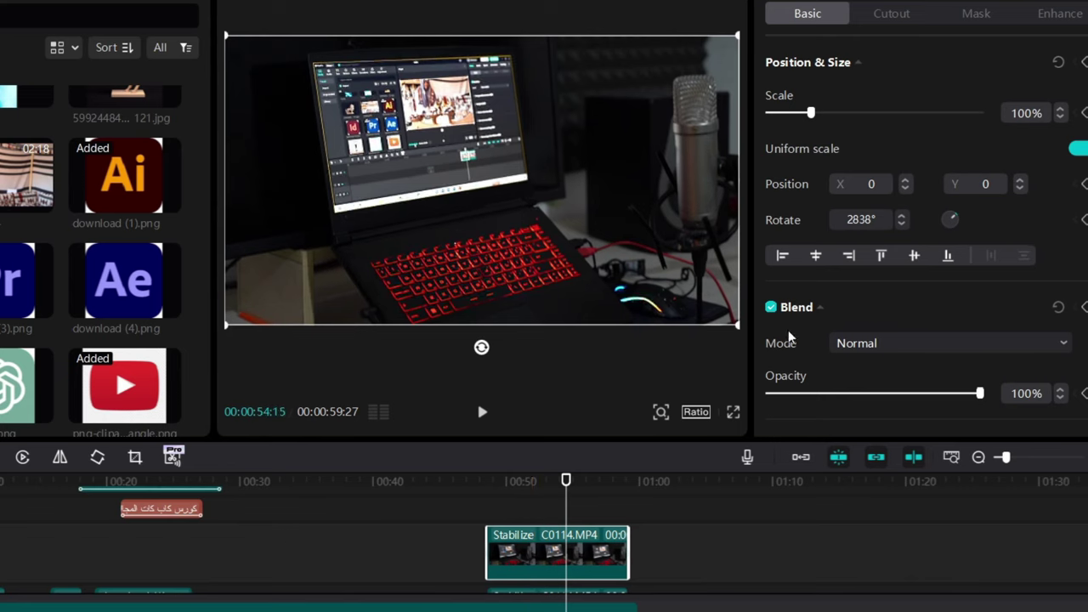
scroll(789, 212, down, 5)
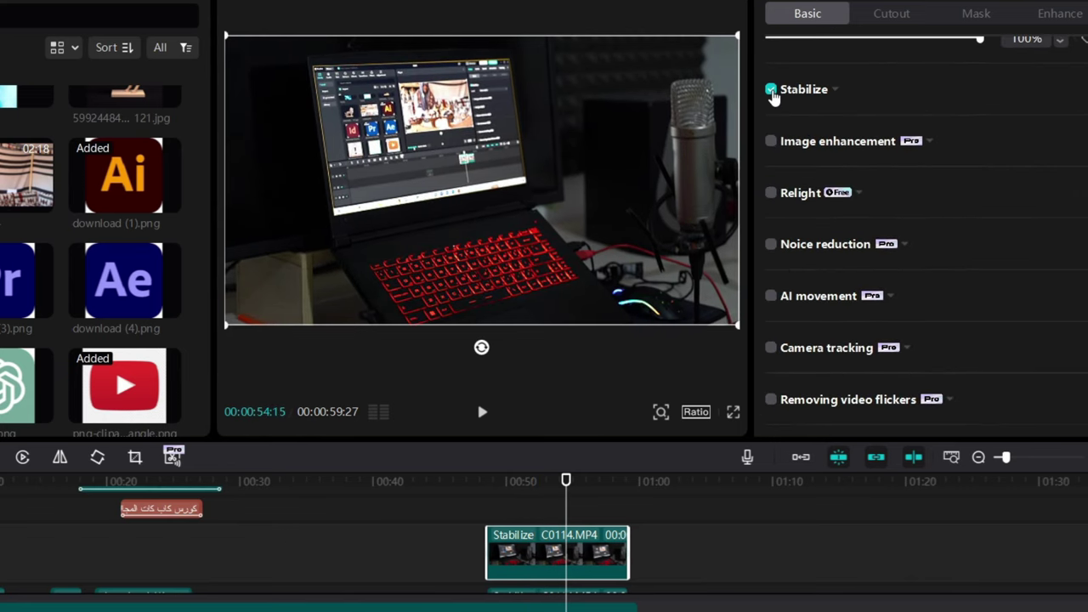
click(772, 92)
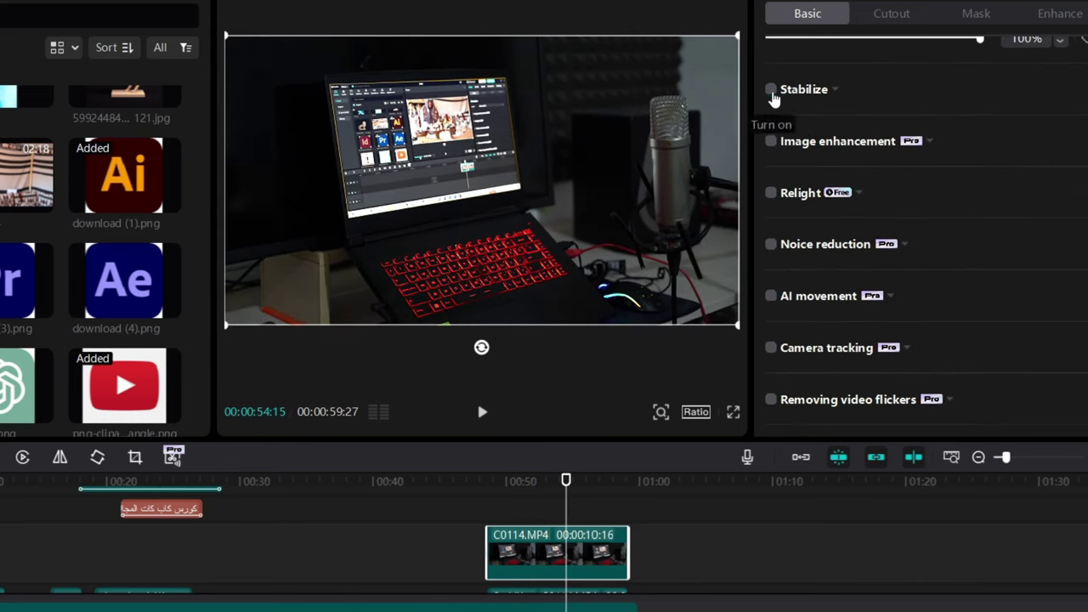
Play the unstabilized C0114.MP4 copy to compare its shake with the stabilized version
click(519, 510)
key(space)
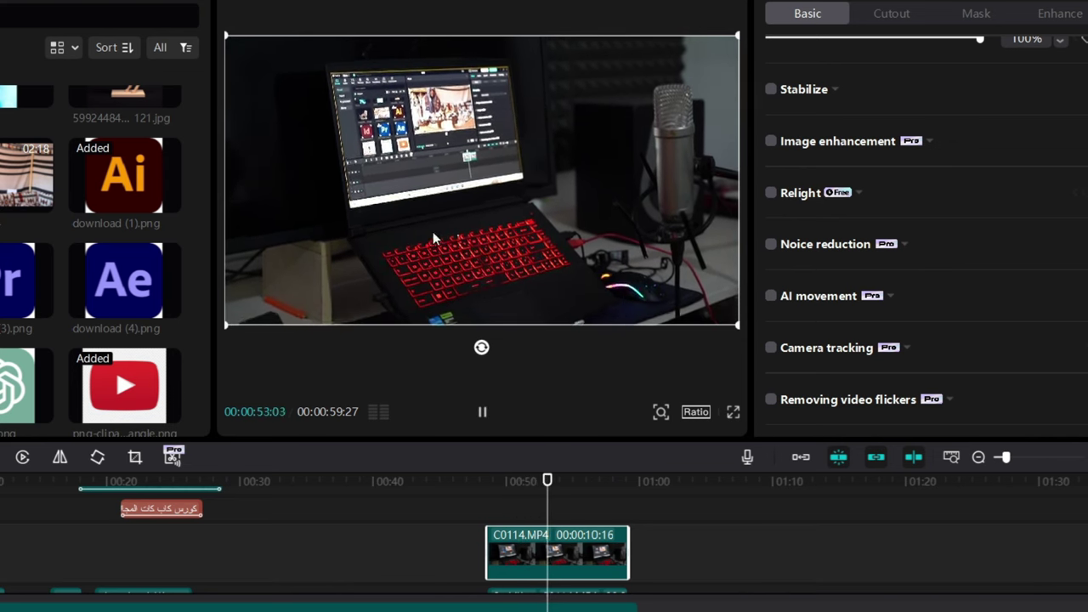
click(481, 411)
Move the unstabilized C0114.MP4 copy to about 01:00 and select the stabilized clip below it
drag(501, 549, 653, 548)
scroll(598, 571, down, 1)
click(599, 572)
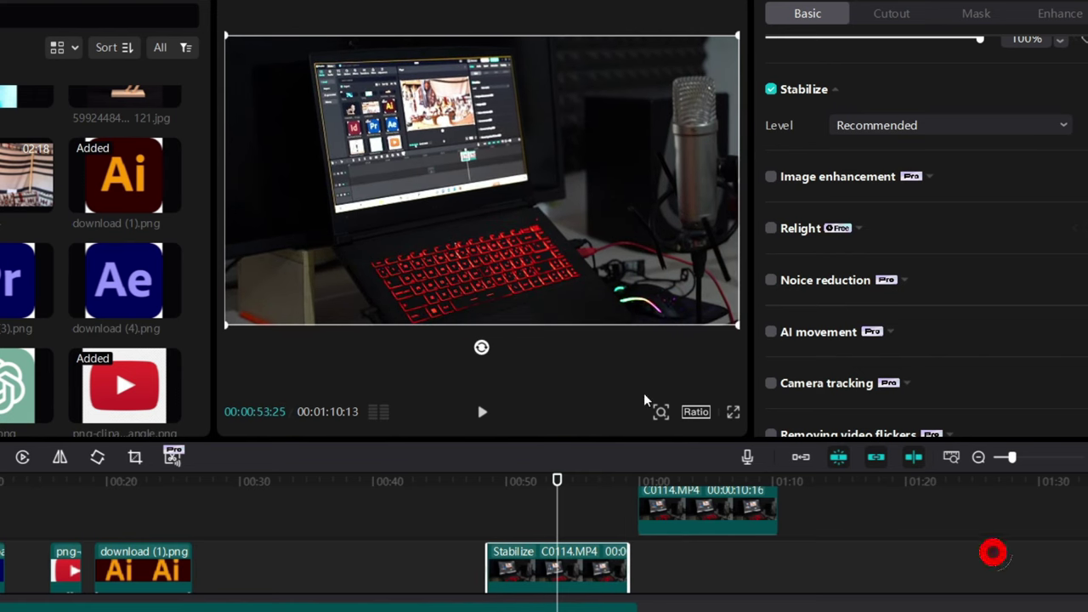
Play the stabilized C0114.MP4 clip from about 00:49, including in full screen, to examine its smoothness and cropping
click(499, 527)
key(space)
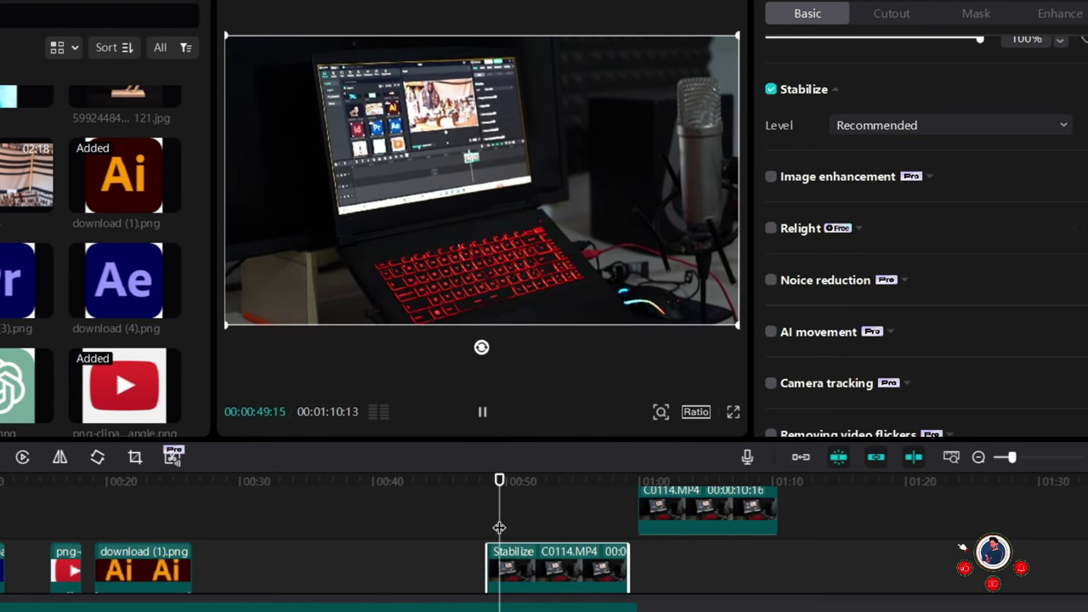
click(733, 412)
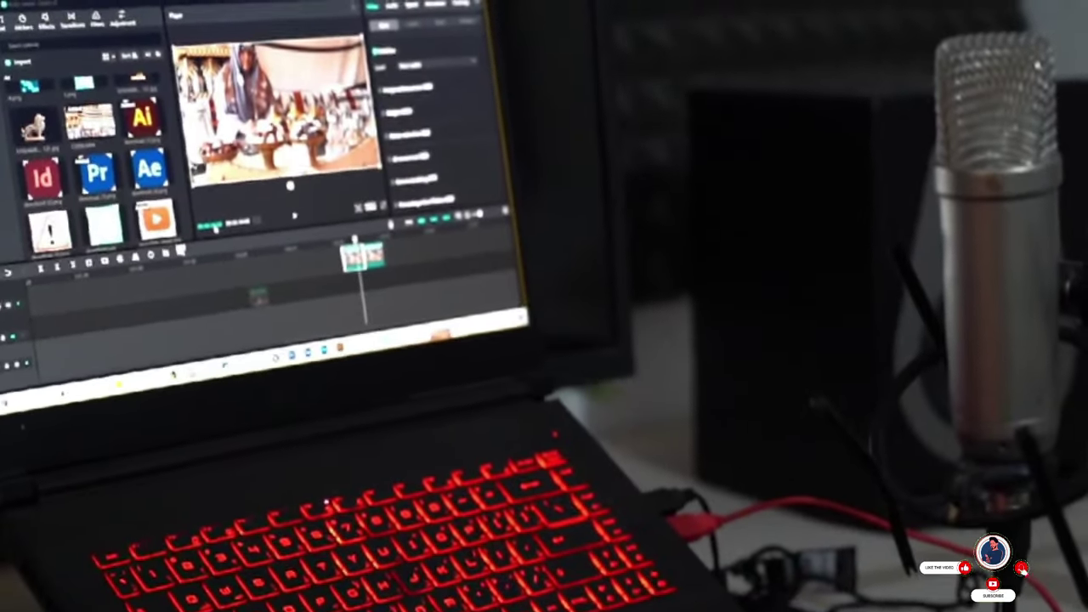
key(Escape)
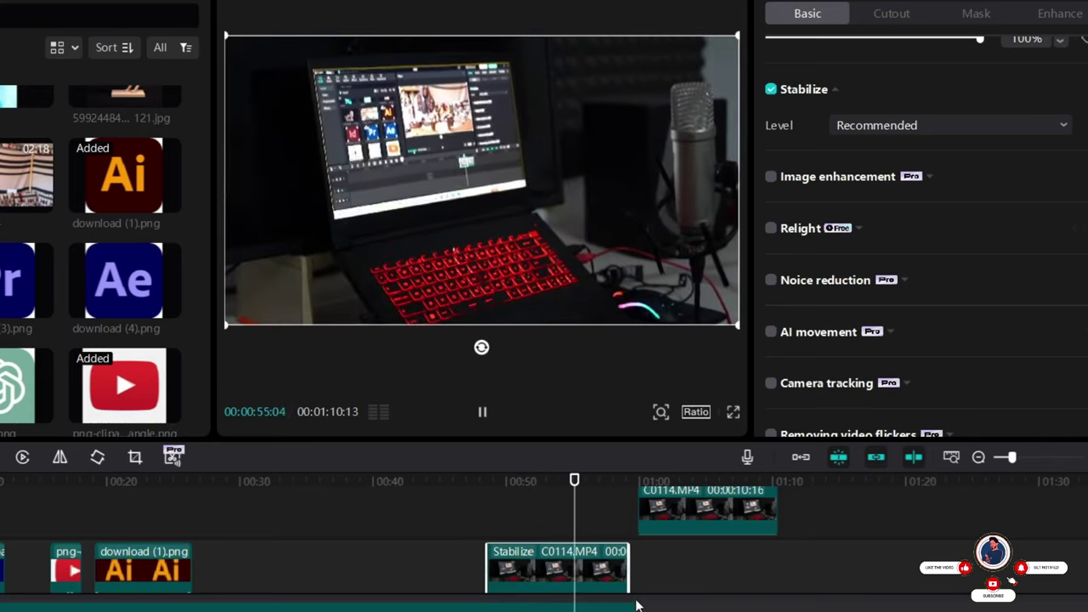
click(593, 515)
drag(593, 518, 534, 523)
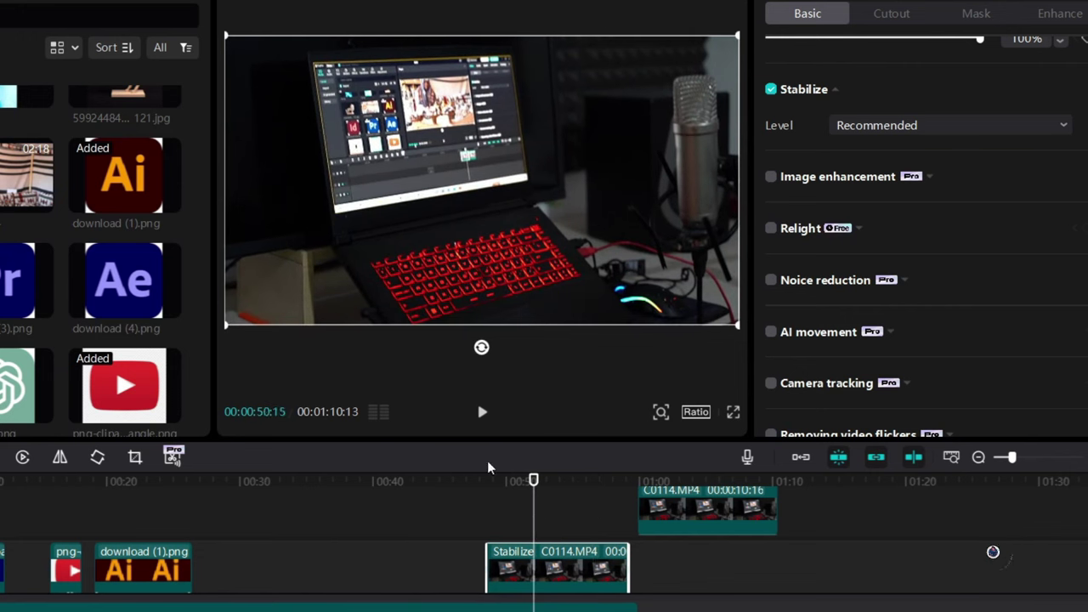
Set the stabilized clip's level to Minimum cut and play it from about 00:51 to preview the result
drag(653, 523, 534, 541)
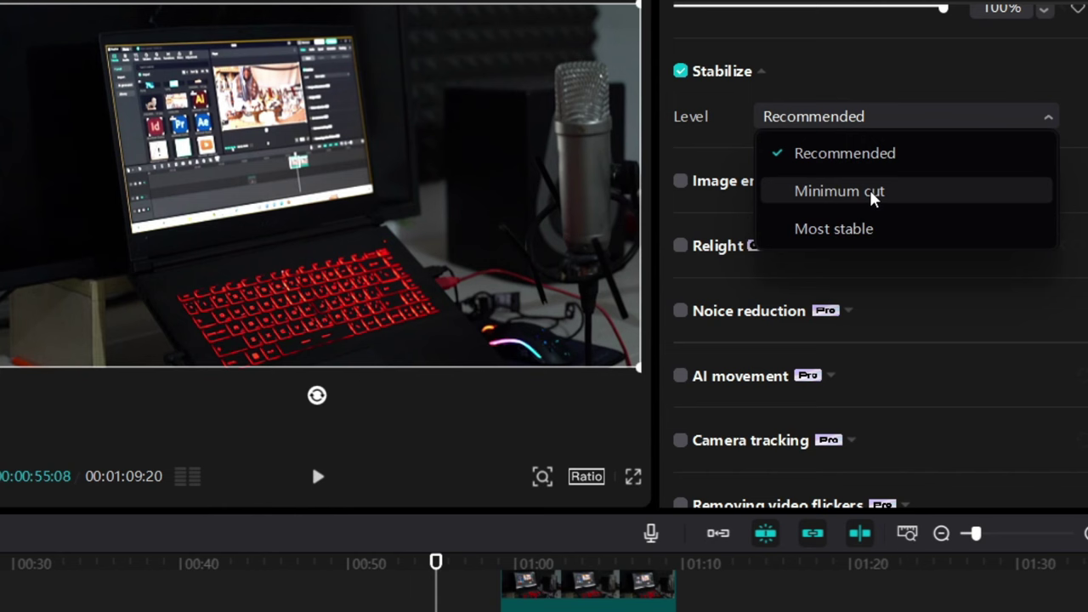
click(872, 192)
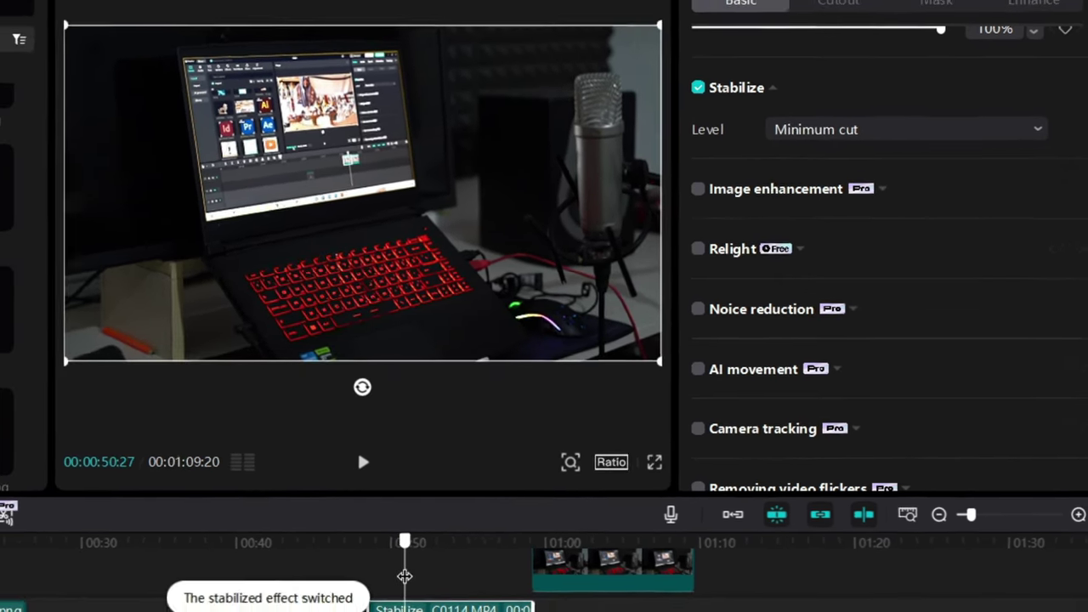
click(317, 476)
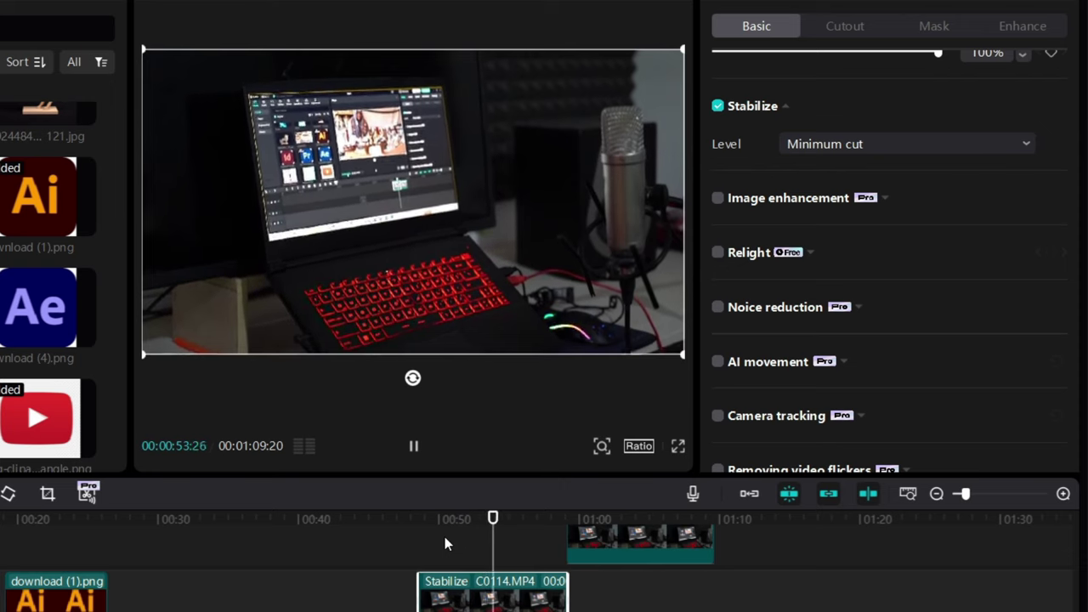
key(space)
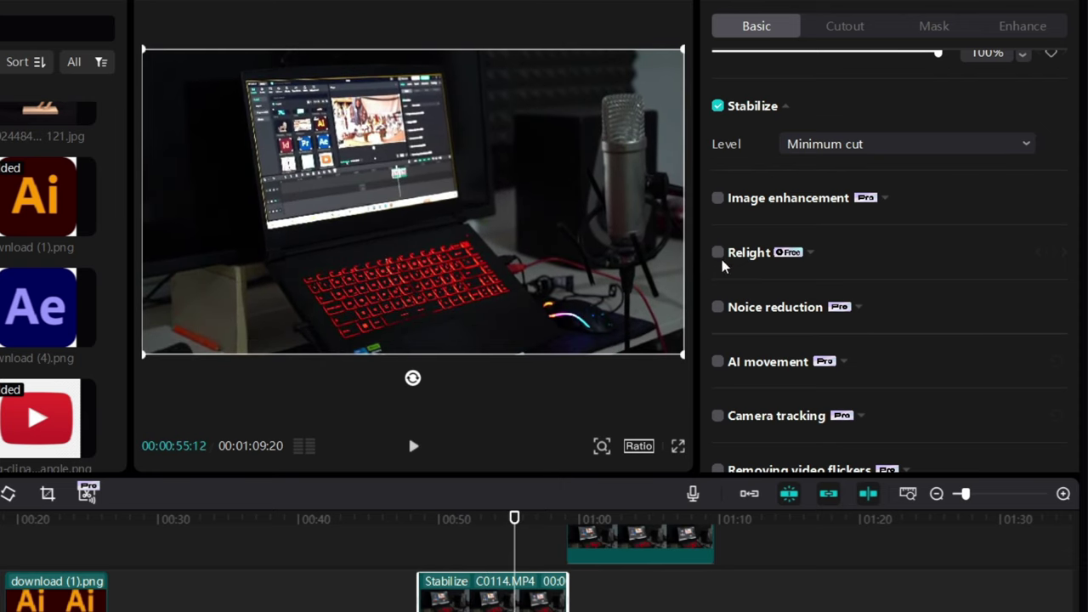
Try the Most stable stabilization level on C0114.MP4, and return the level to Recommended
click(835, 150)
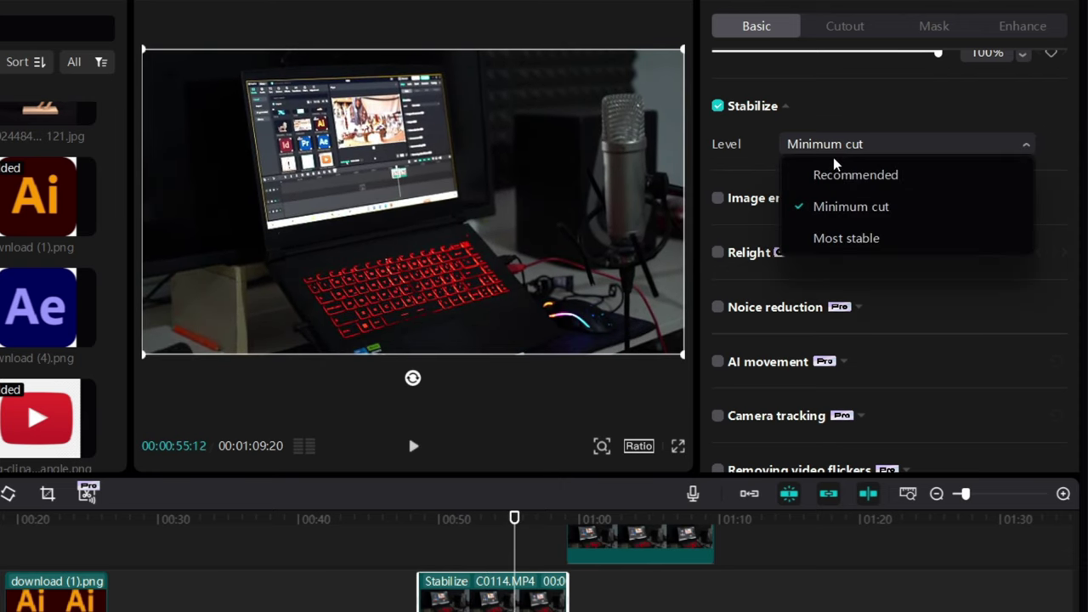
click(843, 247)
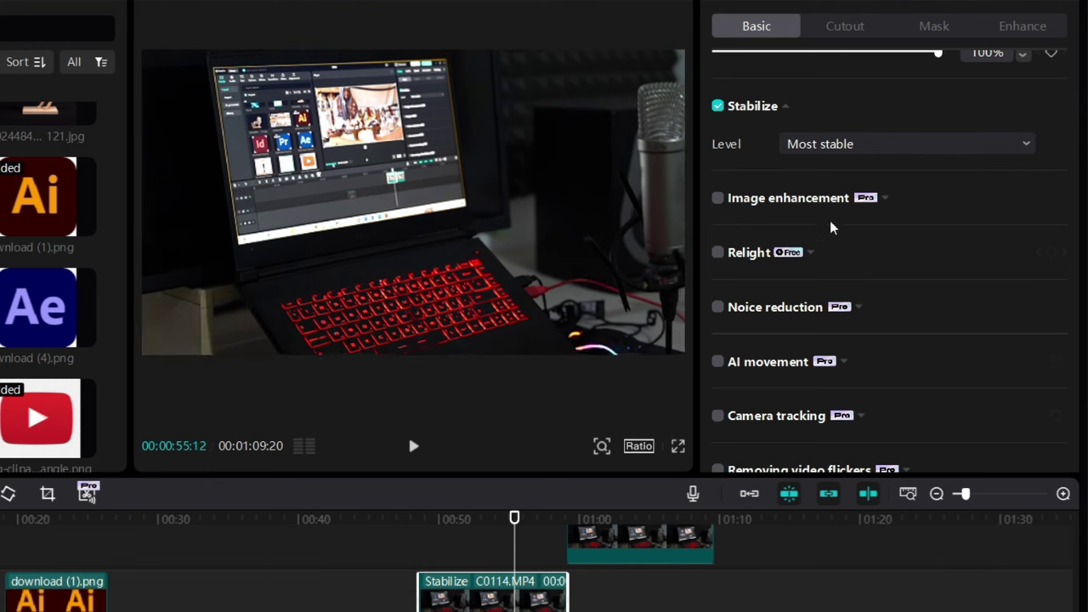
click(860, 159)
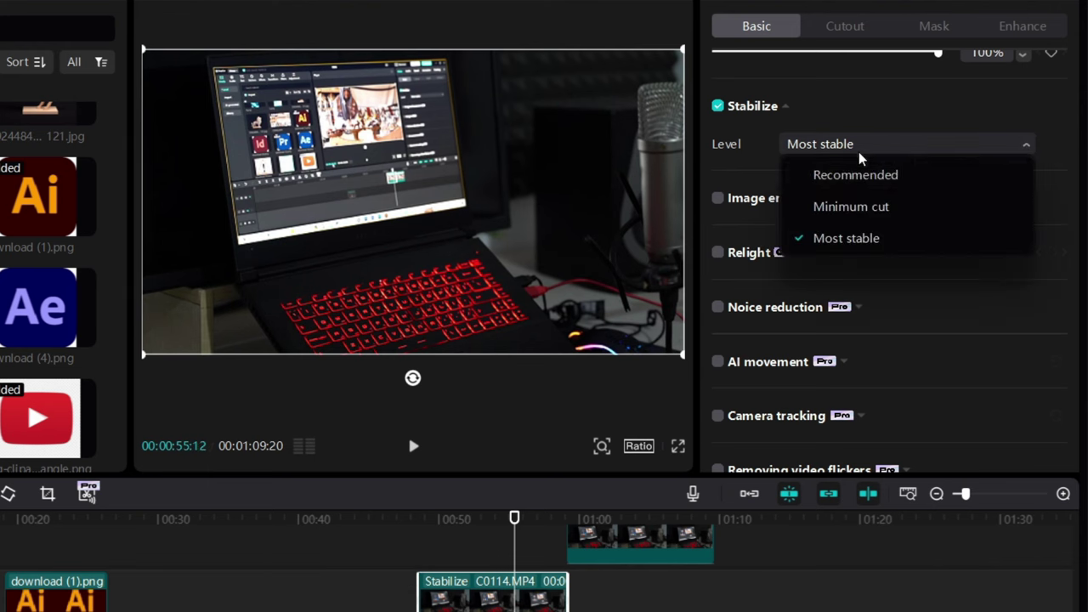
click(863, 217)
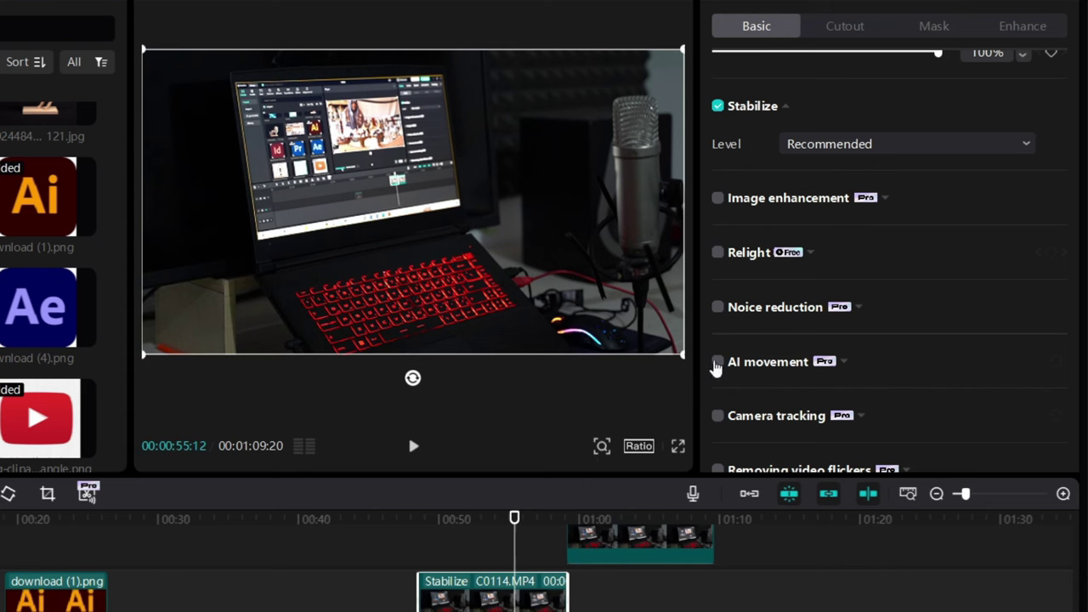
click(831, 156)
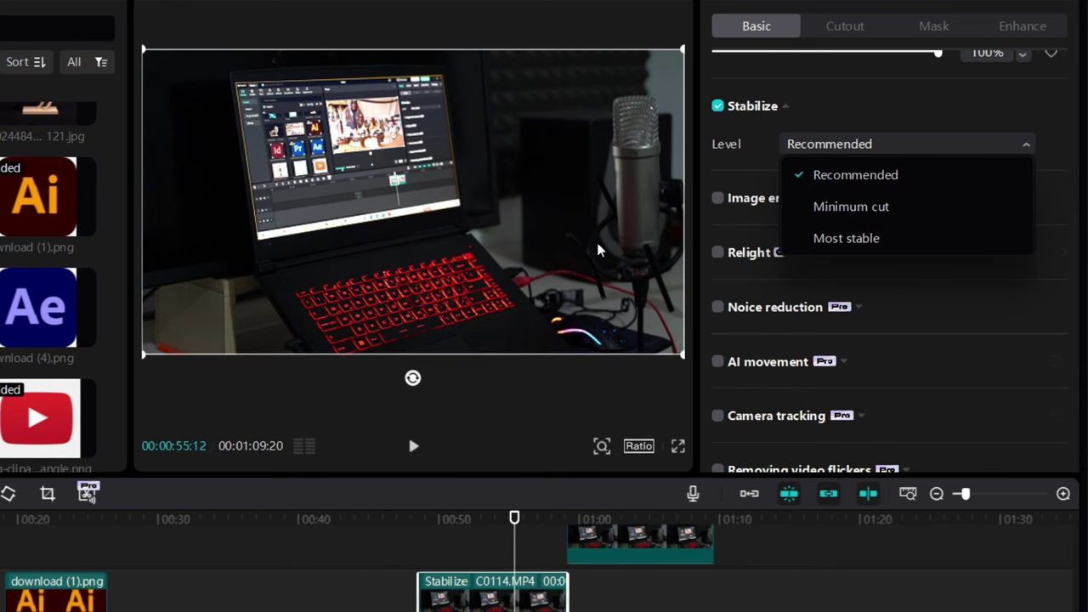
Set the stabilized C0114.MP4 clip's level to Most stable, and play it and the unstabilized copy to compare them
click(854, 240)
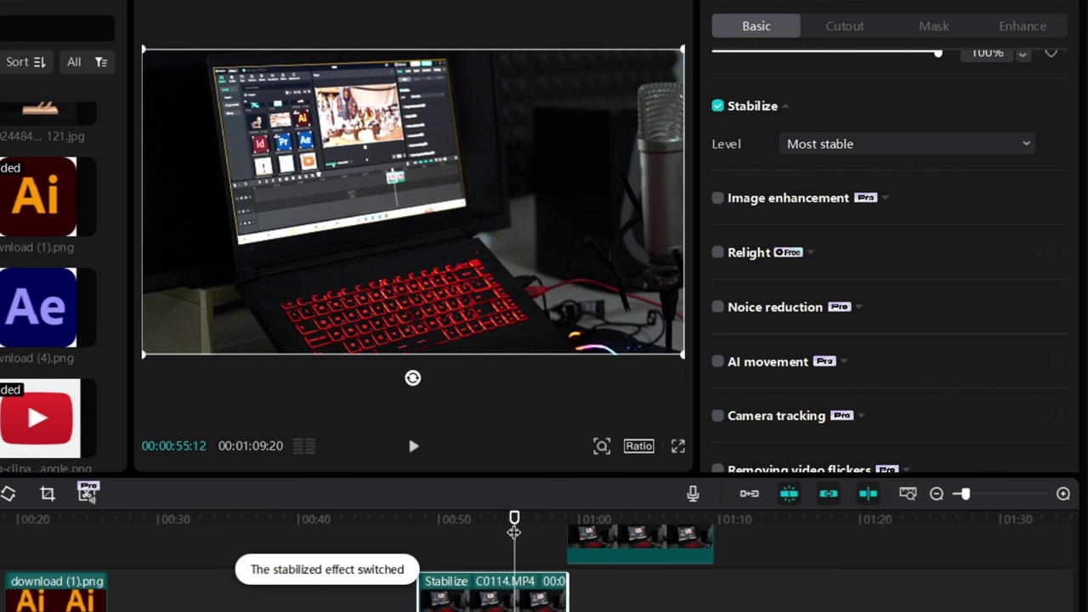
drag(513, 517, 426, 566)
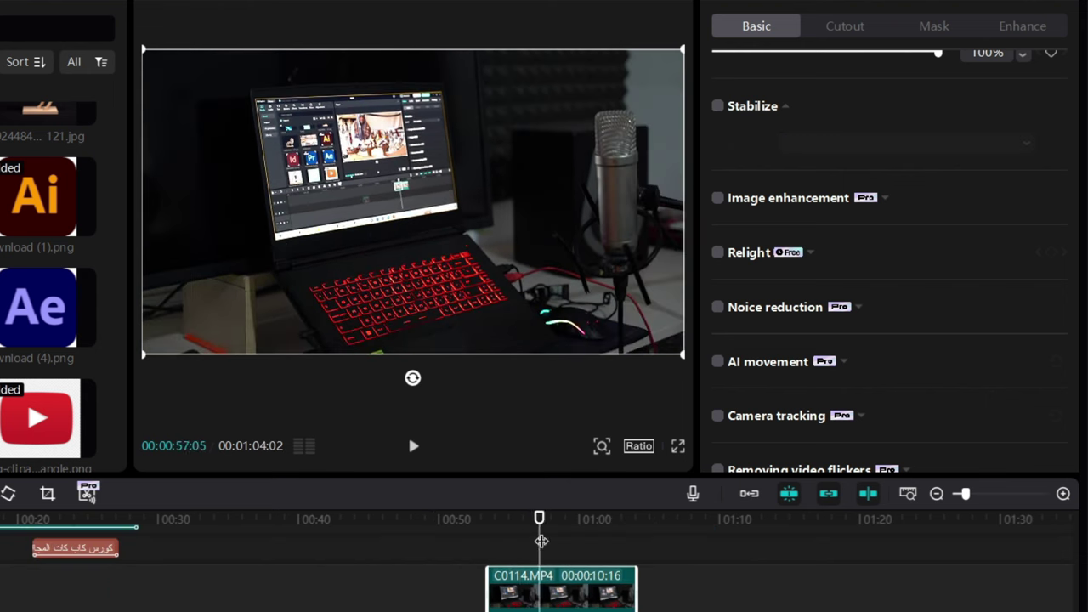
drag(500, 558, 491, 561)
key(space)
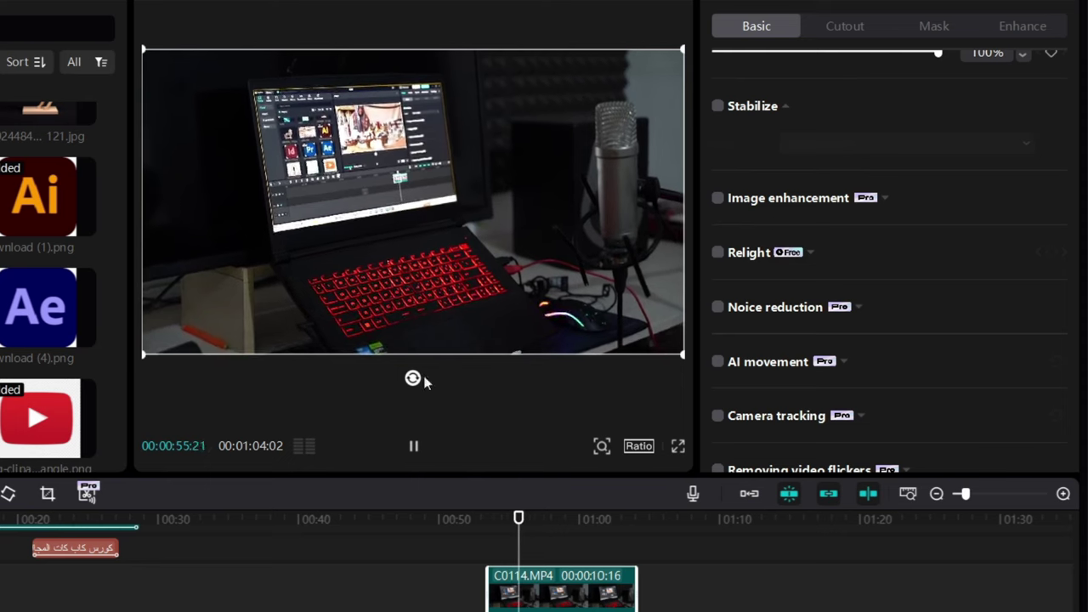
drag(534, 517, 475, 519)
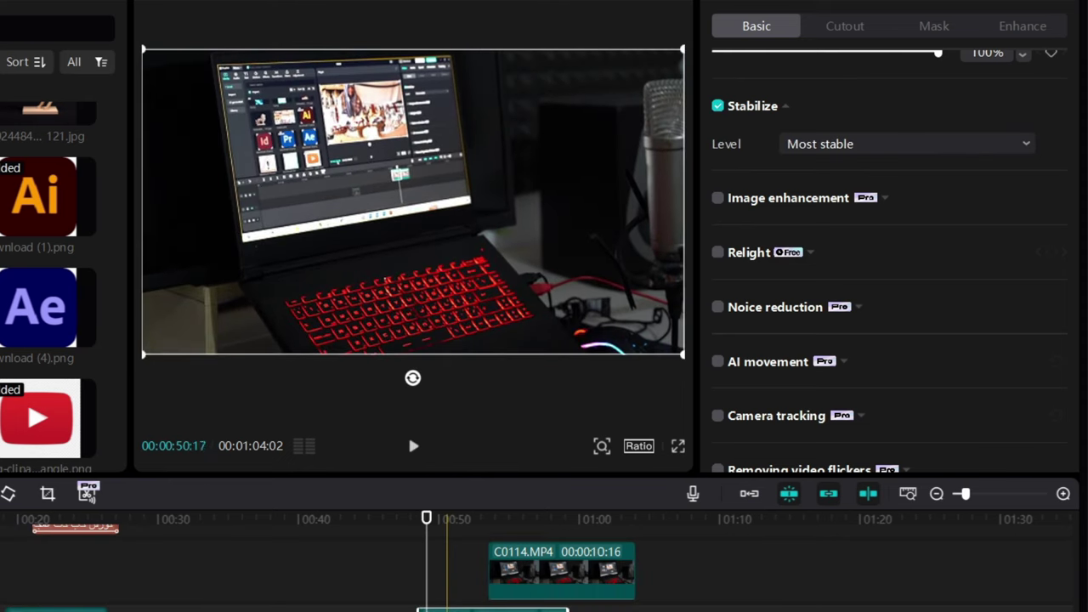
click(407, 436)
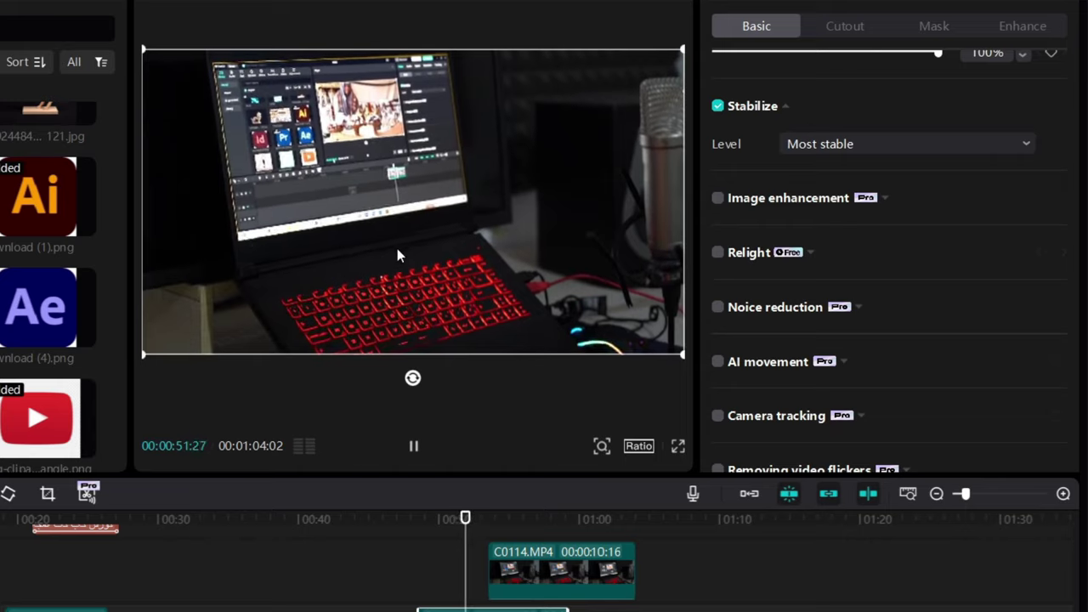
key(space)
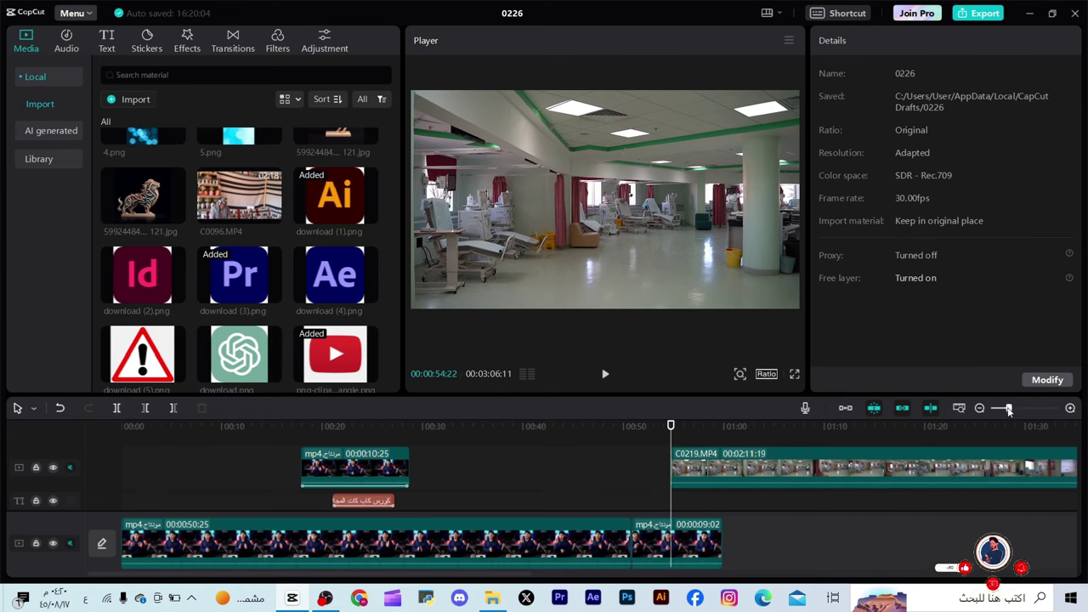
Trim away the beginning of C0219.MP4 up to about 01:08 on the timeline
mouse_move(1009, 408)
mouse_down()
mouse_move(995, 408)
mouse_move(1005, 414)
mouse_up()
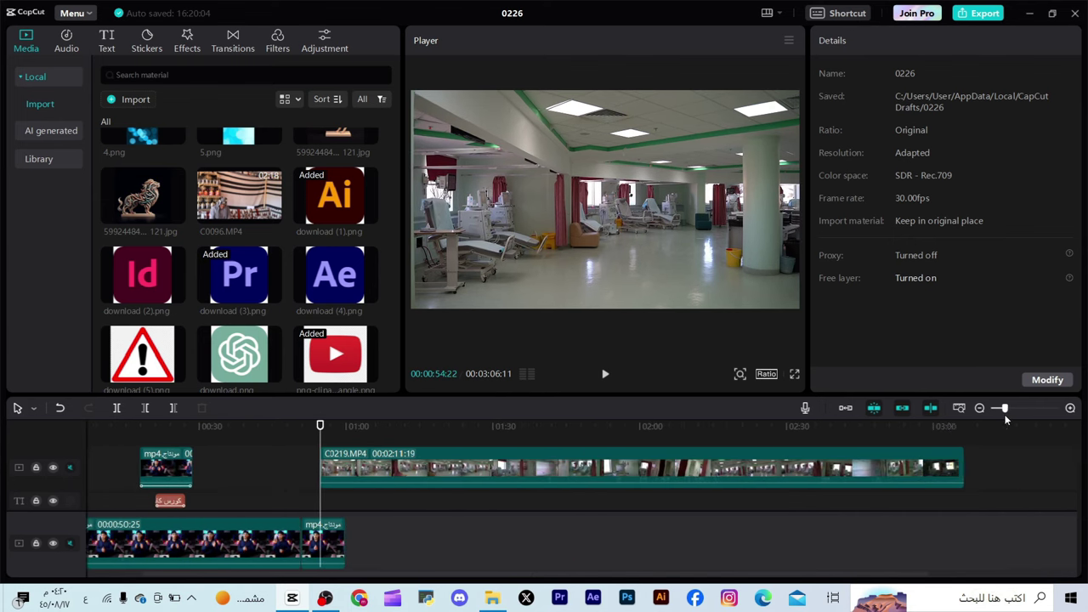
click(400, 482)
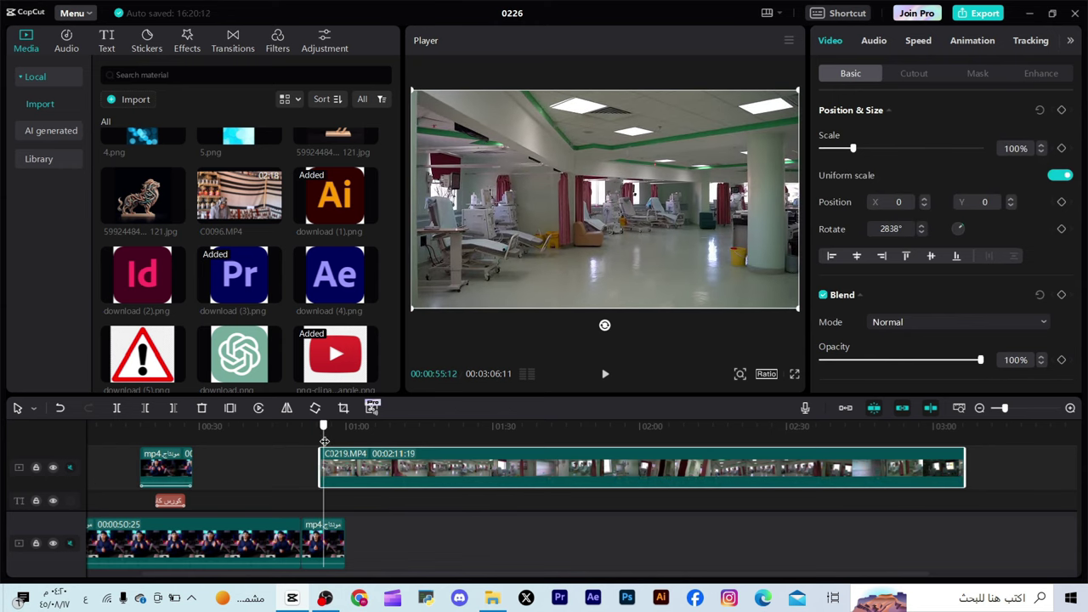
drag(323, 447, 493, 448)
click(142, 411)
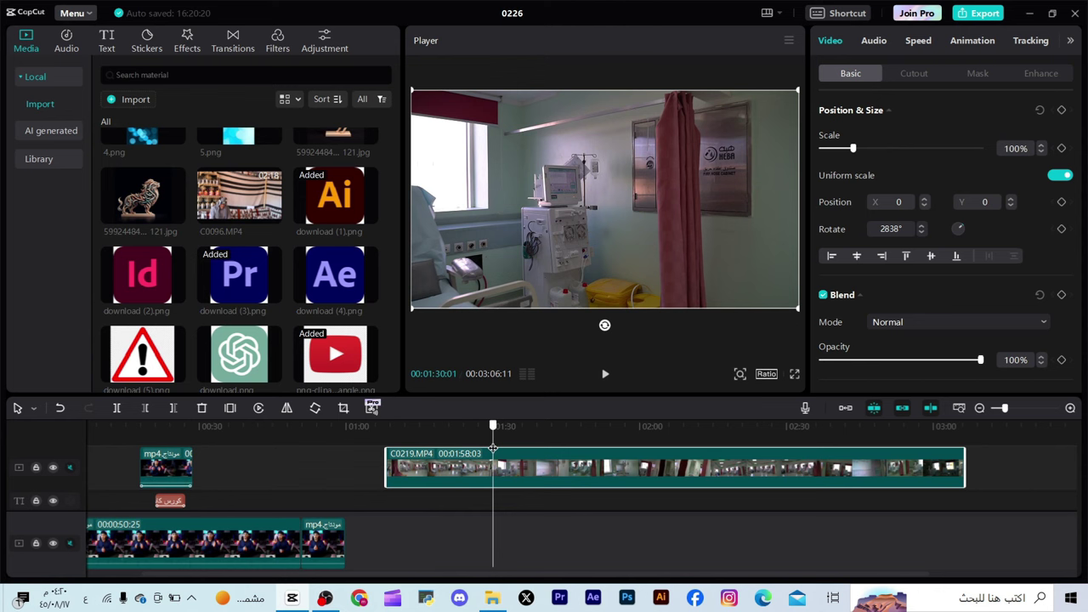
Split C0219.MP4 at 01:30:01 and shift its second part along the same track to about 01:48
click(117, 408)
drag(568, 465, 658, 464)
click(476, 465)
Play part of the first C0219.MP4 section at normal speed to examine its camera motion
click(434, 456)
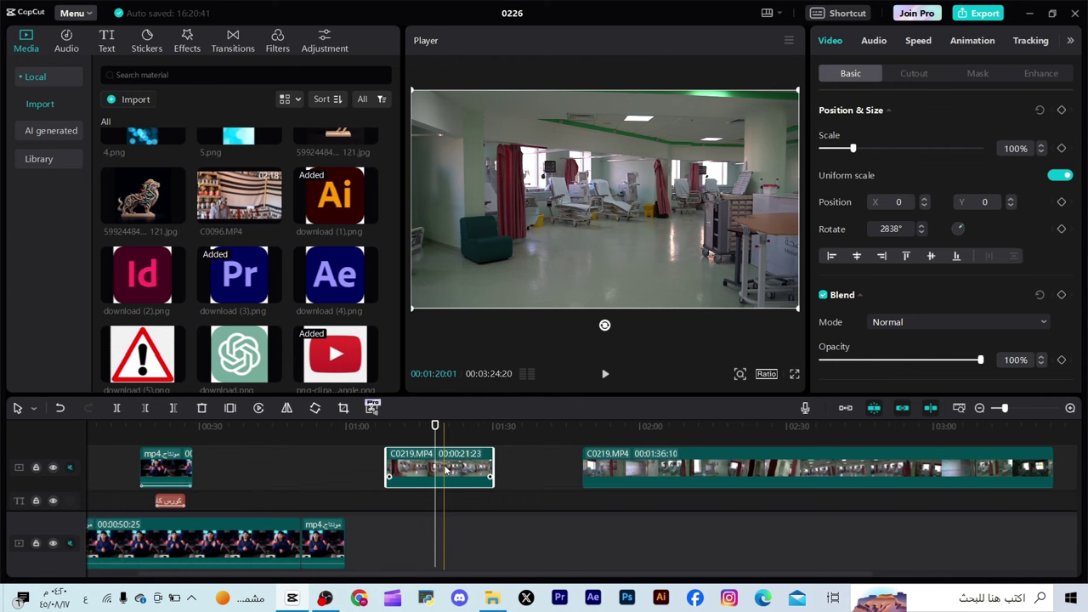
click(391, 453)
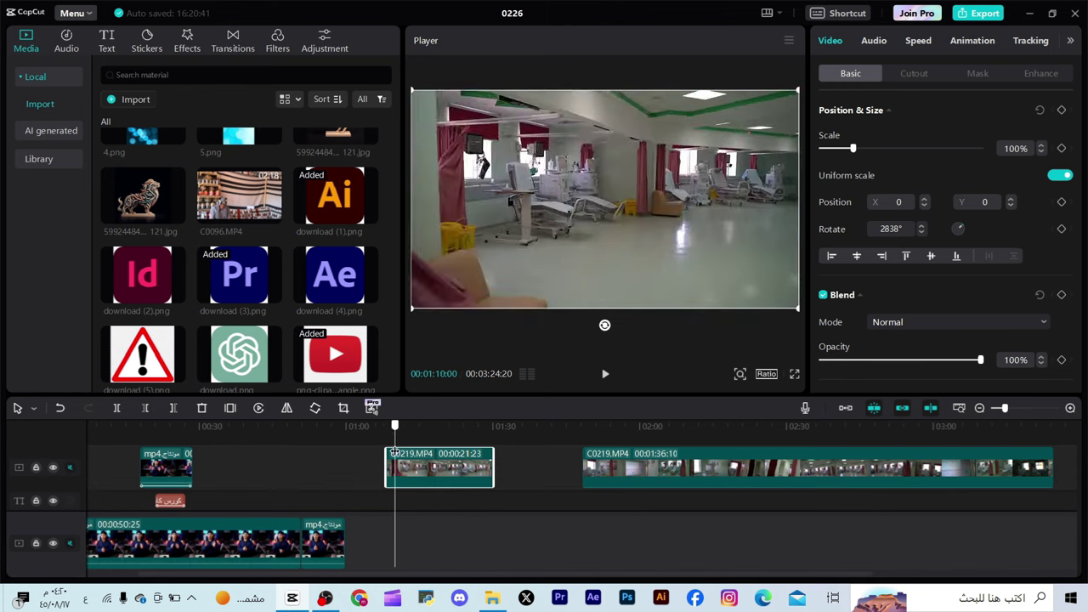
drag(391, 453, 425, 466)
key(space)
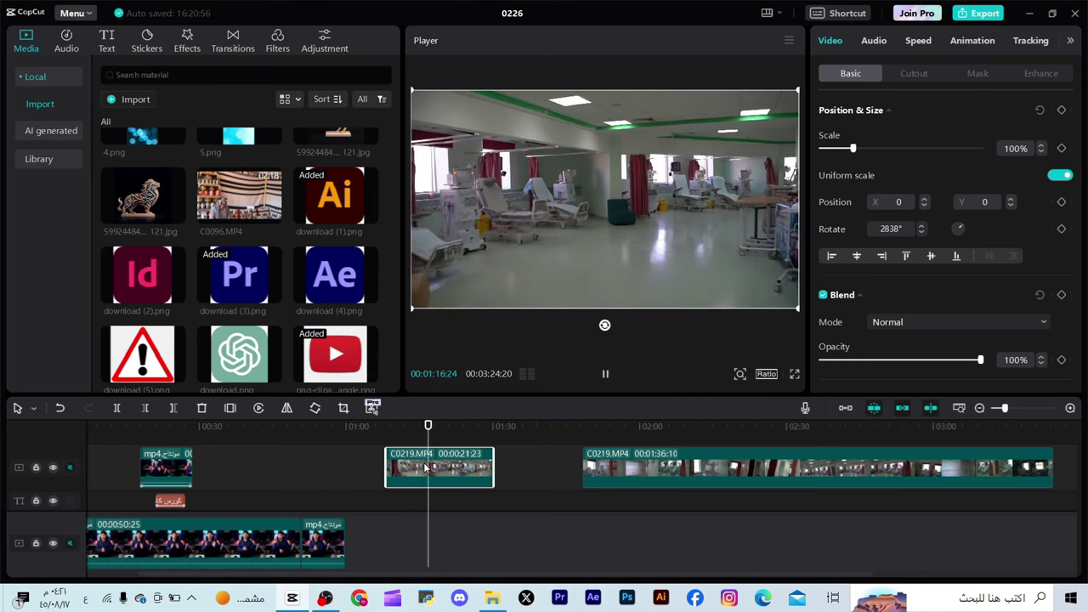
key(space)
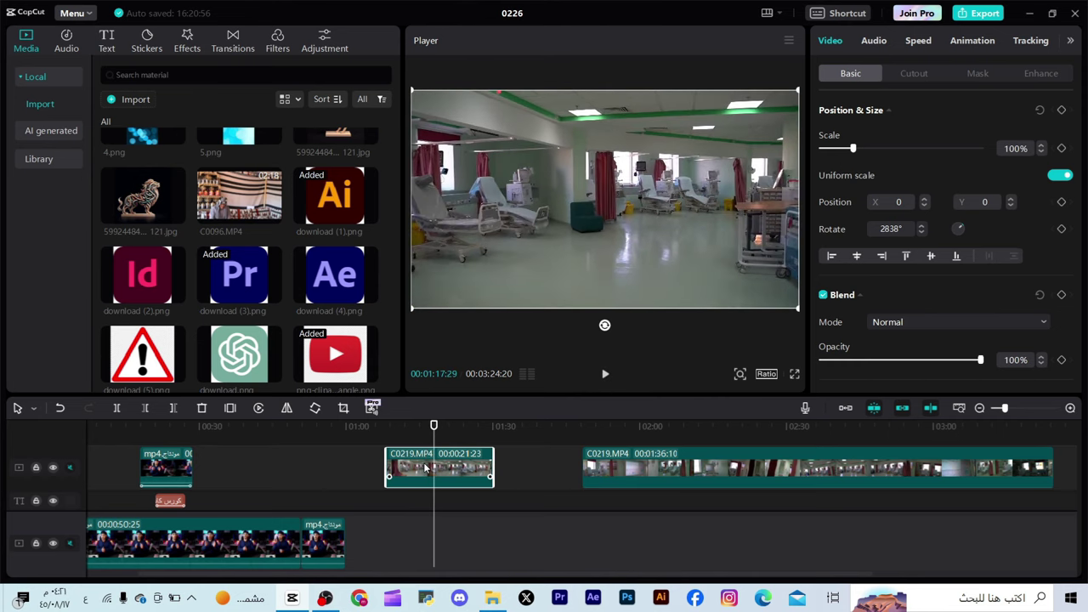
Try speeds of 1.7x and 3.8x on the first C0219.MP4 section, playing the 3.8x version from 01:08:08
click(916, 42)
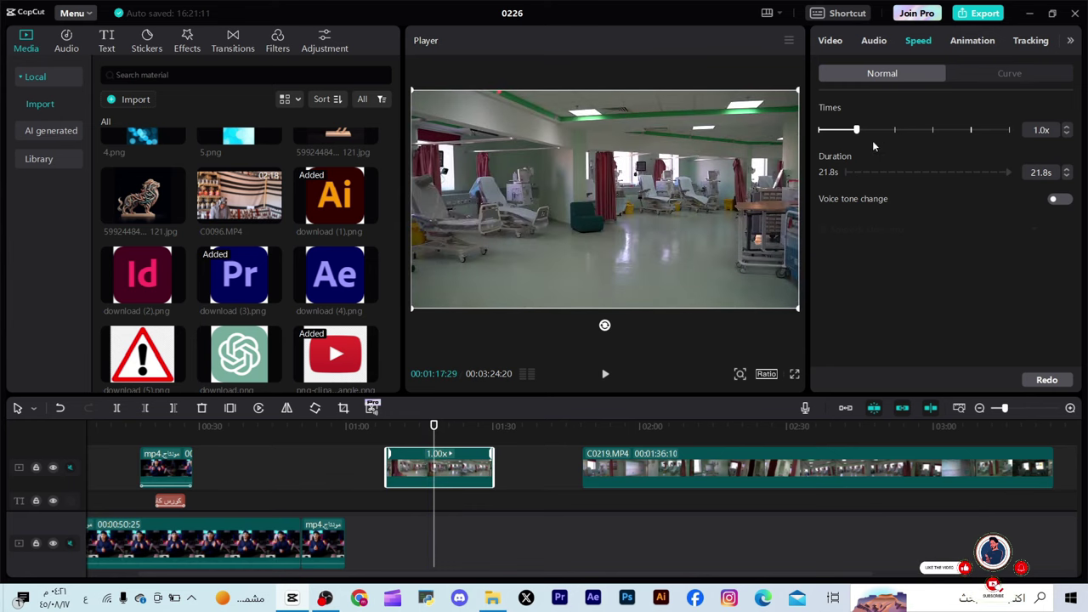
drag(883, 132, 883, 132)
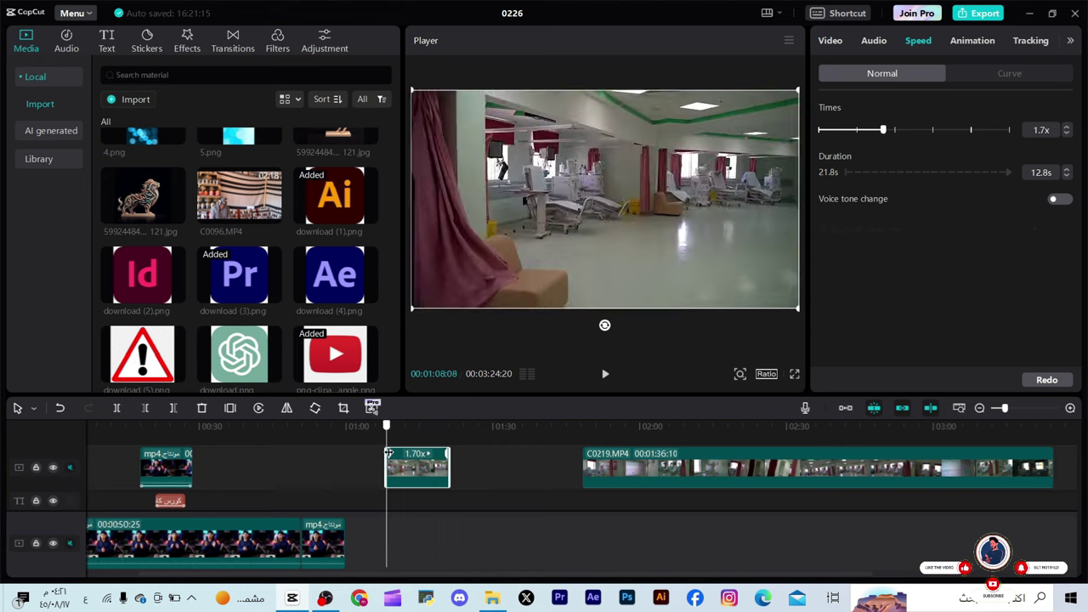
click(918, 132)
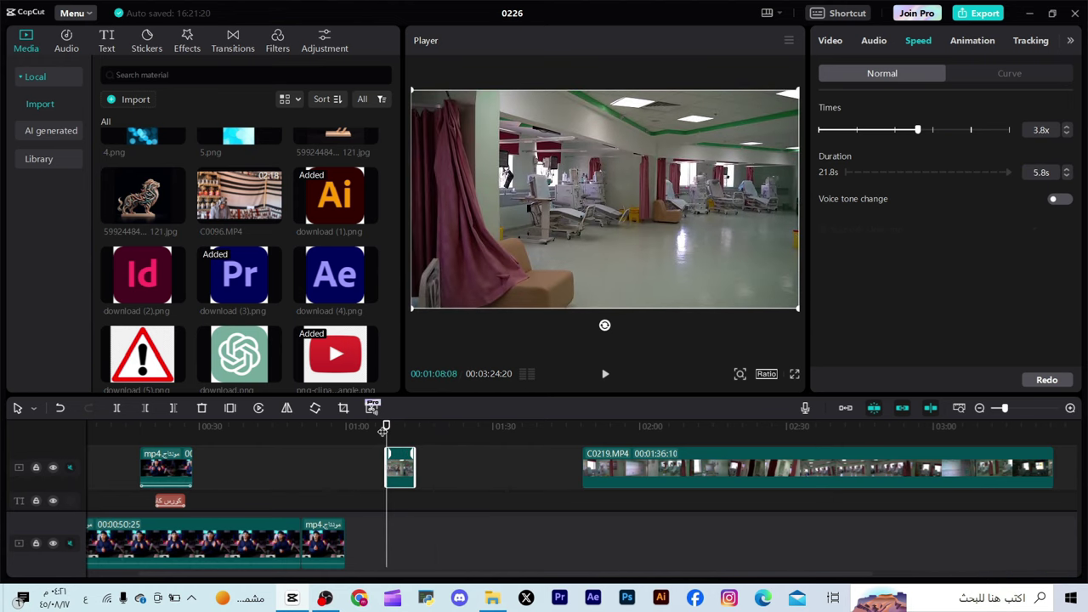
key(space)
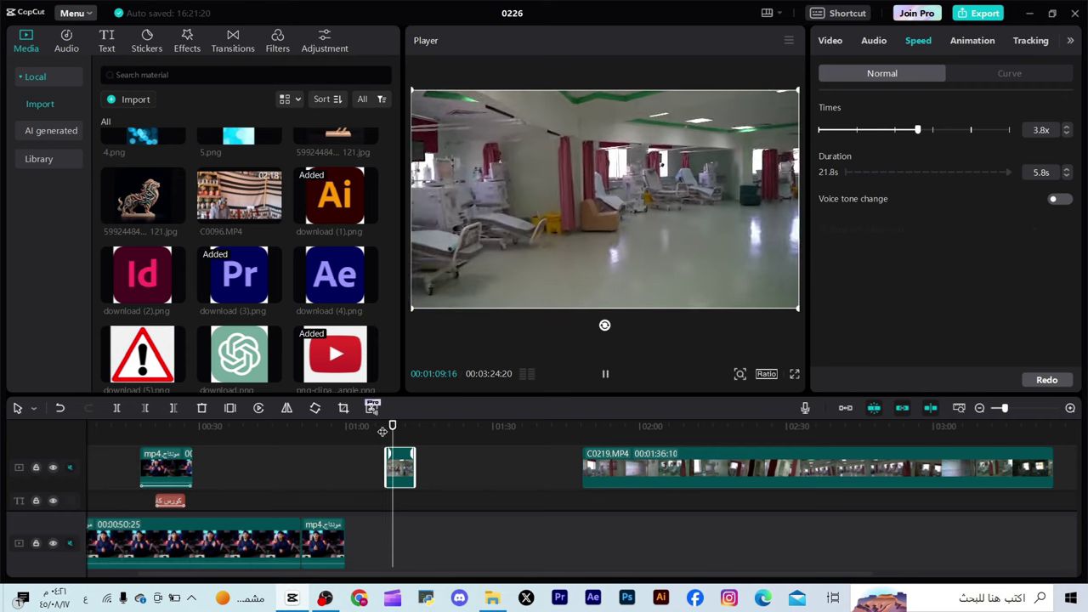
key(space)
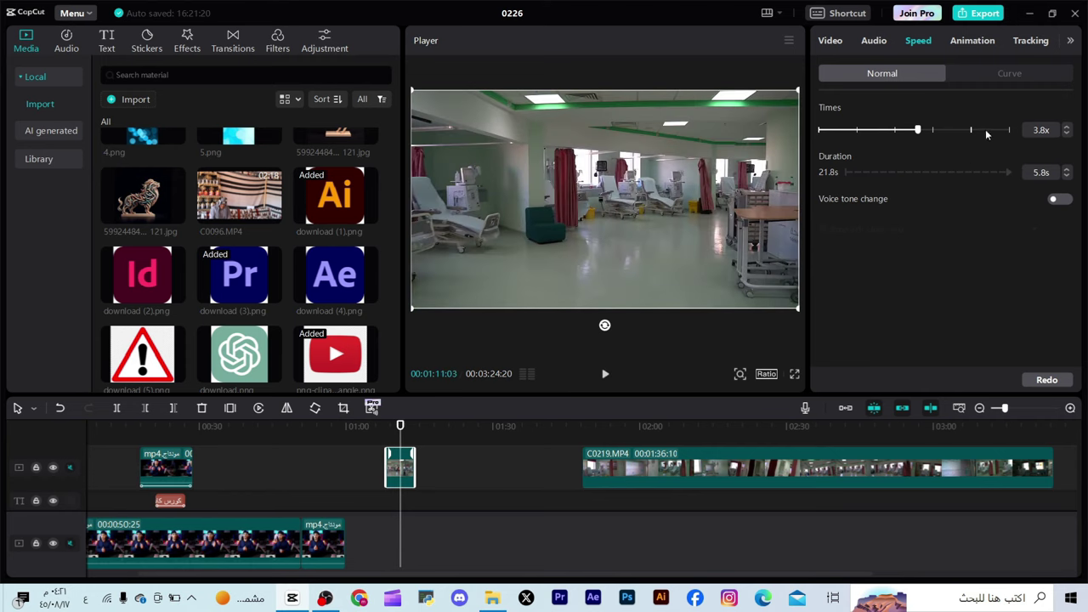
Try a speed of 6.5x on the first C0219.MP4 section and play it from its start
drag(945, 130, 944, 129)
drag(402, 427, 388, 430)
key(space)
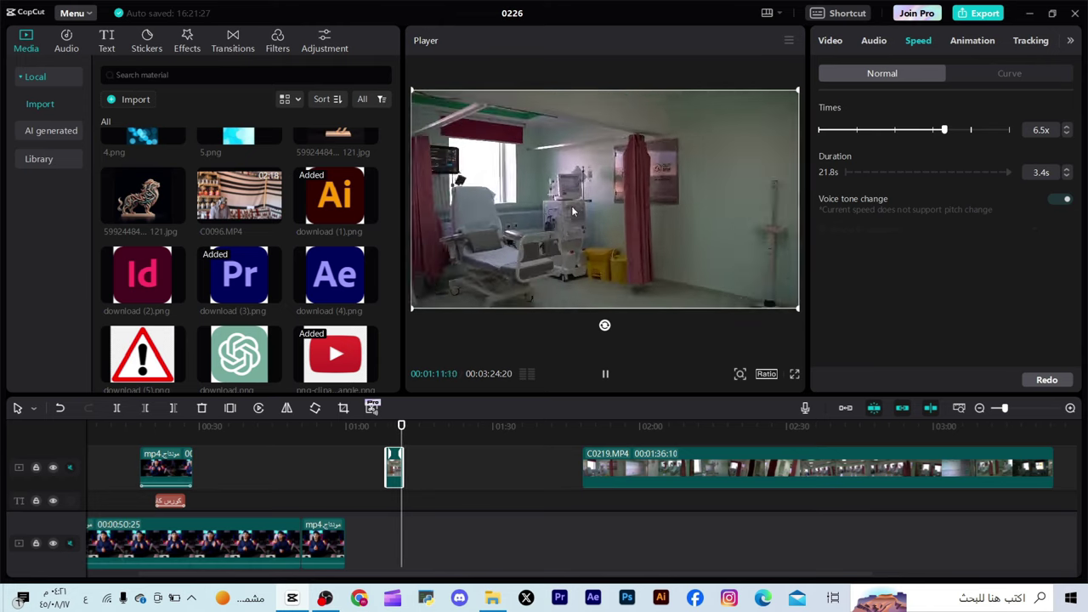
key(space)
With the first C0219.MP4 section extended at its end, set its speed to 7.5x and play it from 01:08:08
drag(404, 453, 387, 431)
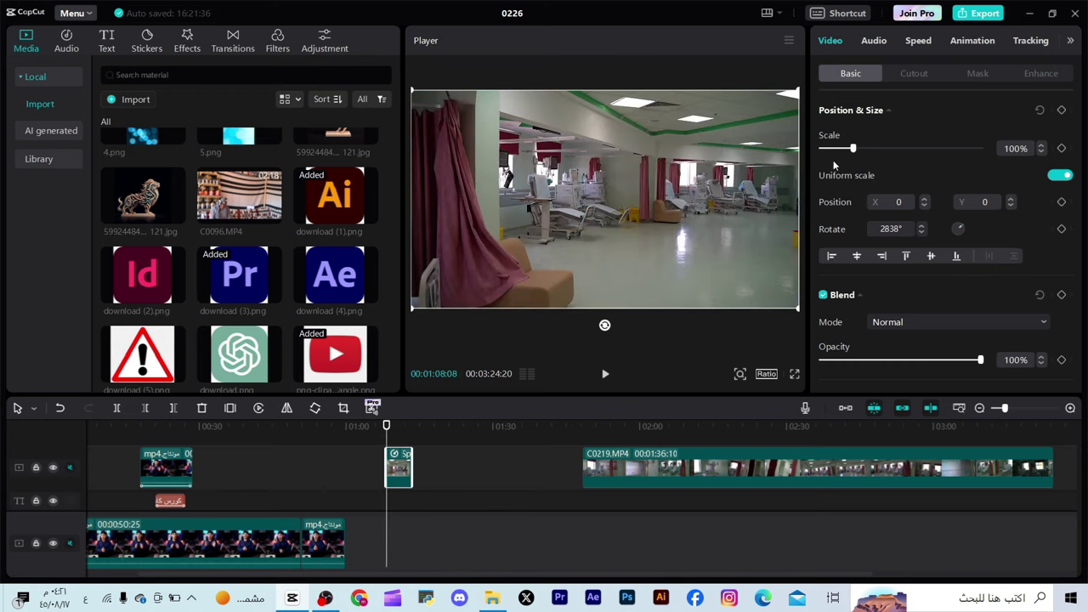
click(907, 41)
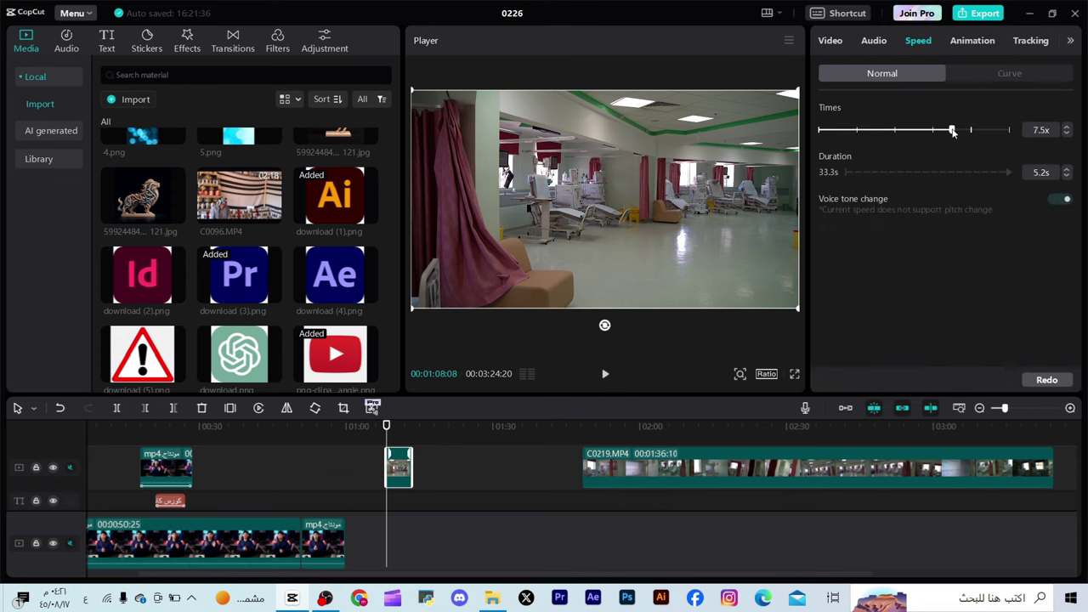
key(space)
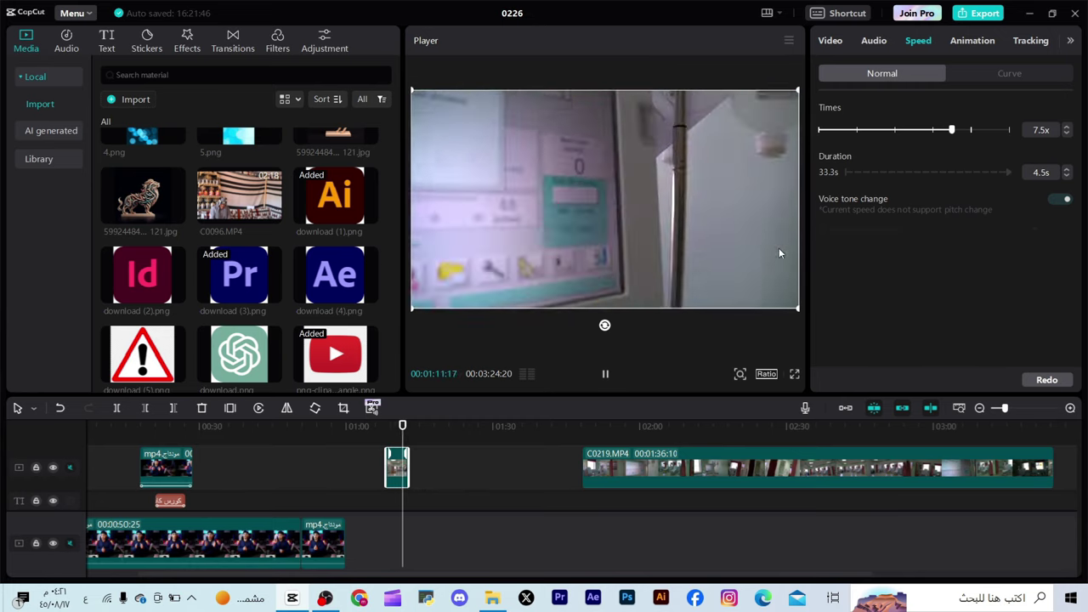
key(space)
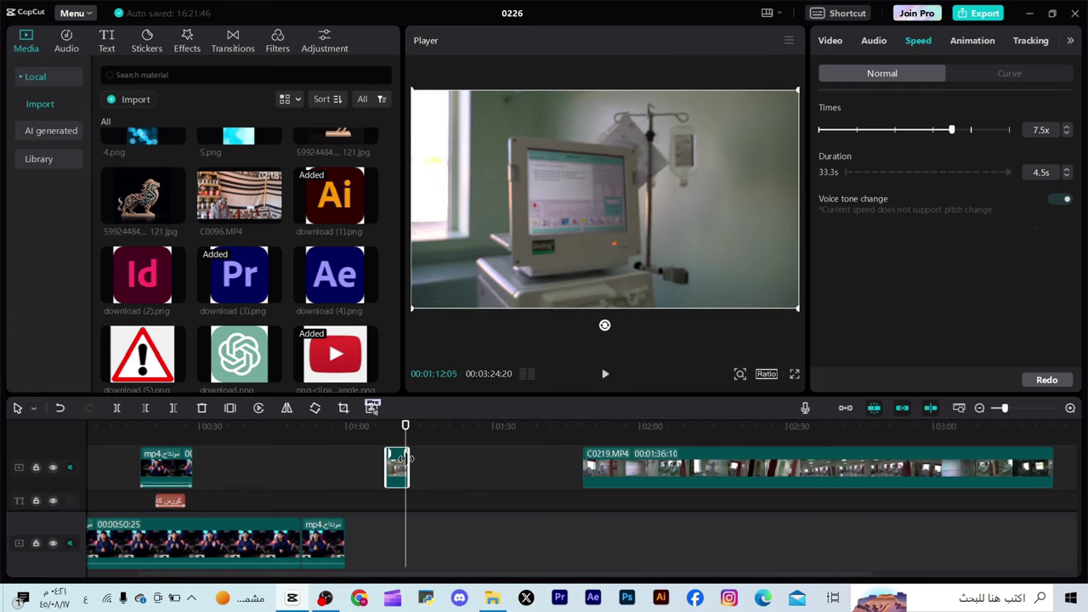
Set the first C0219.MP4 section's speed to 8.5x and play it repeatedly from 01:08:08 to check the motion
drag(410, 440, 386, 442)
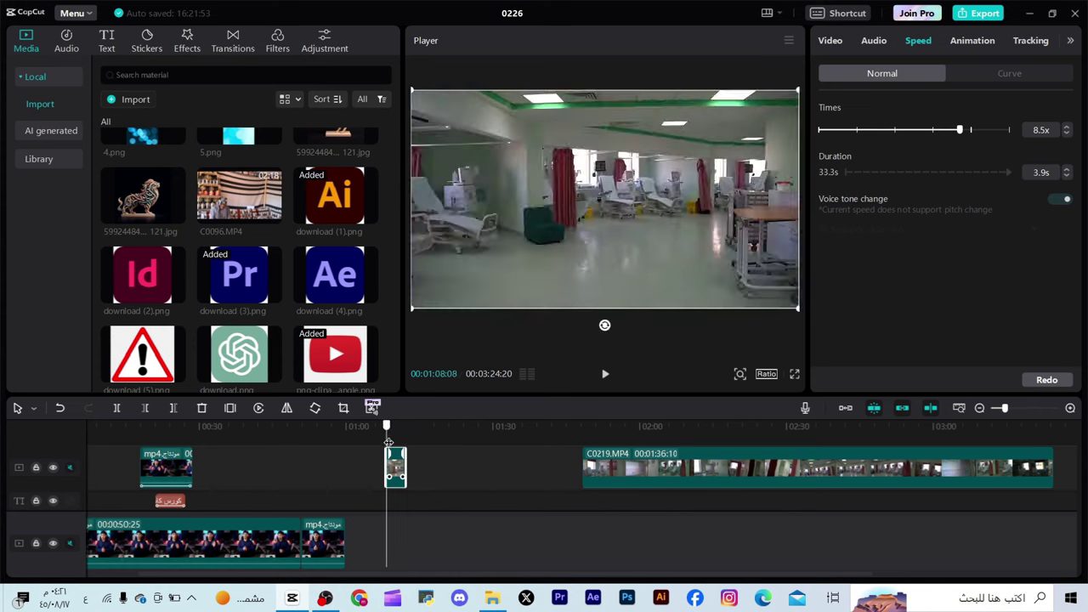
key(space)
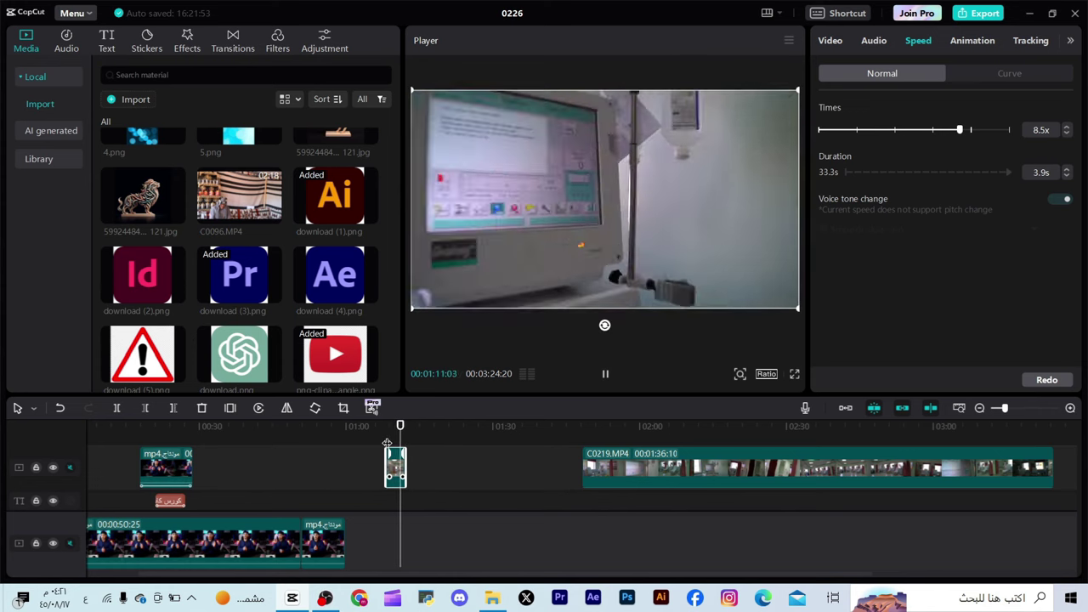
key(space)
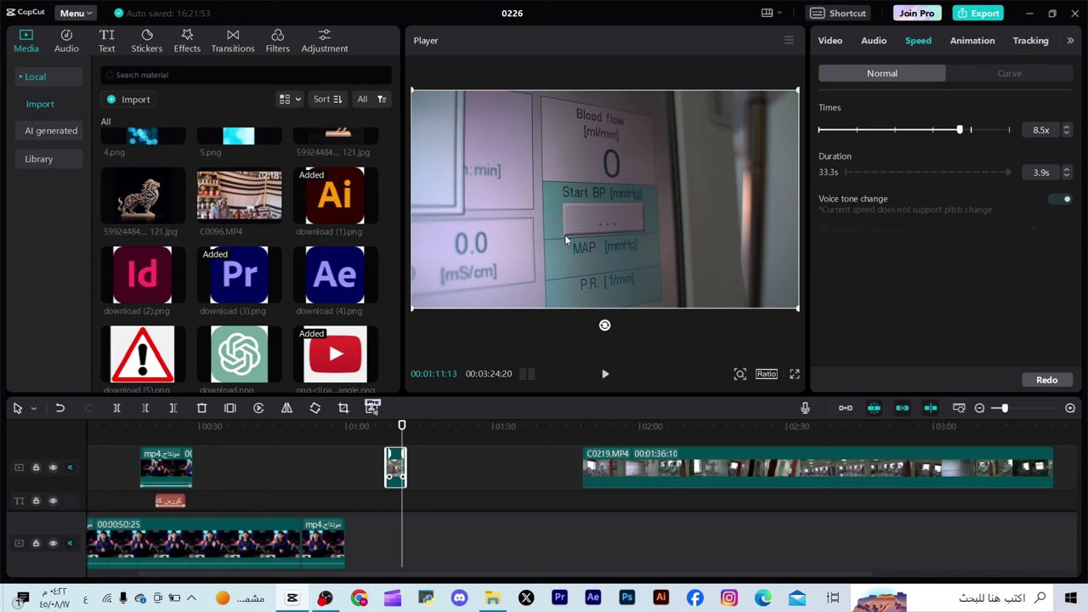
key(space)
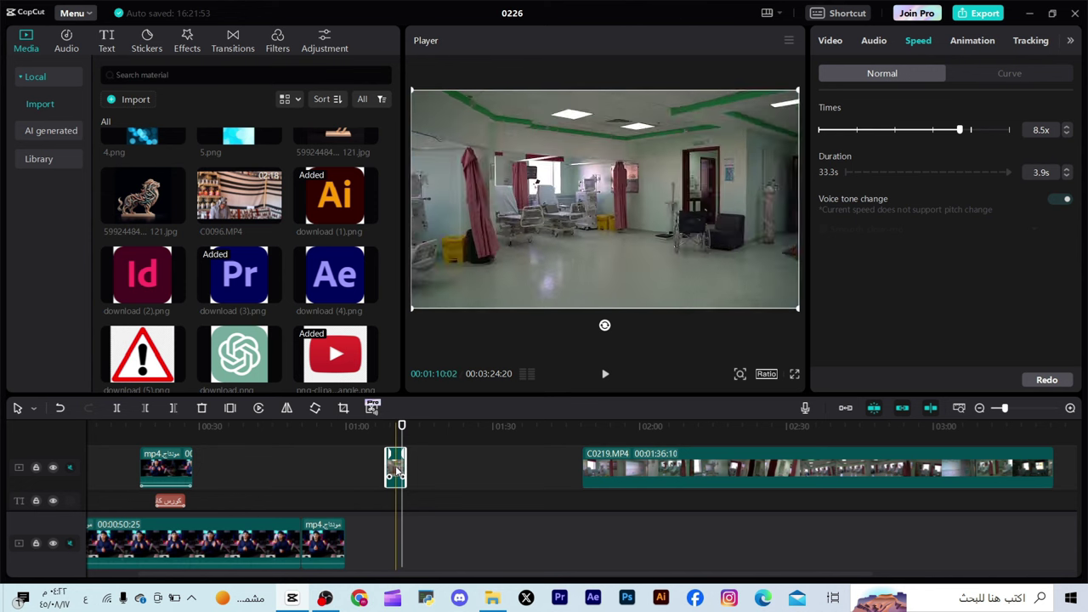
key(space)
click(386, 444)
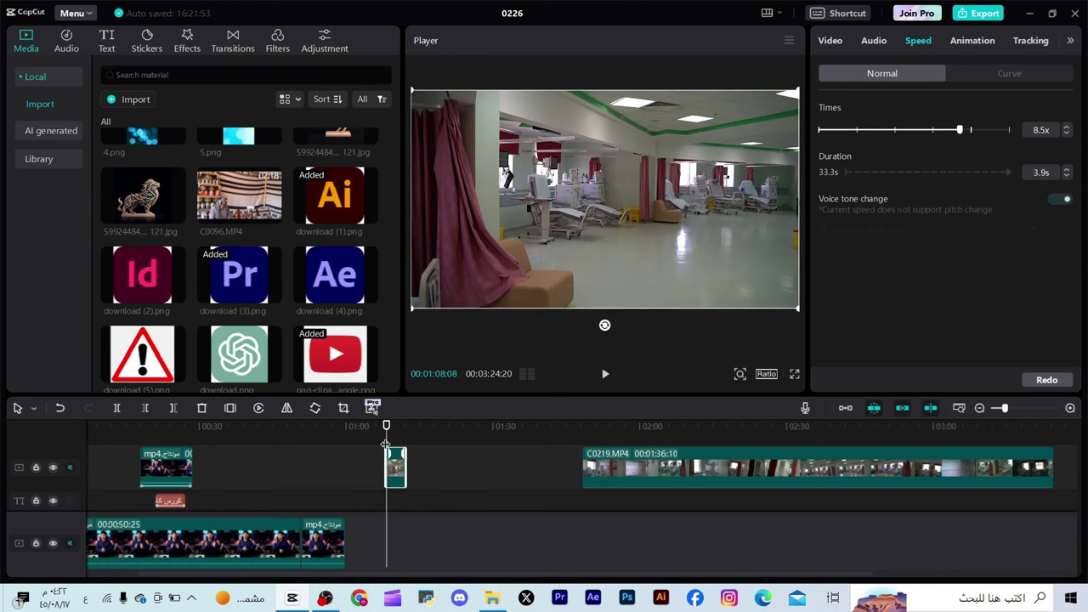
key(space)
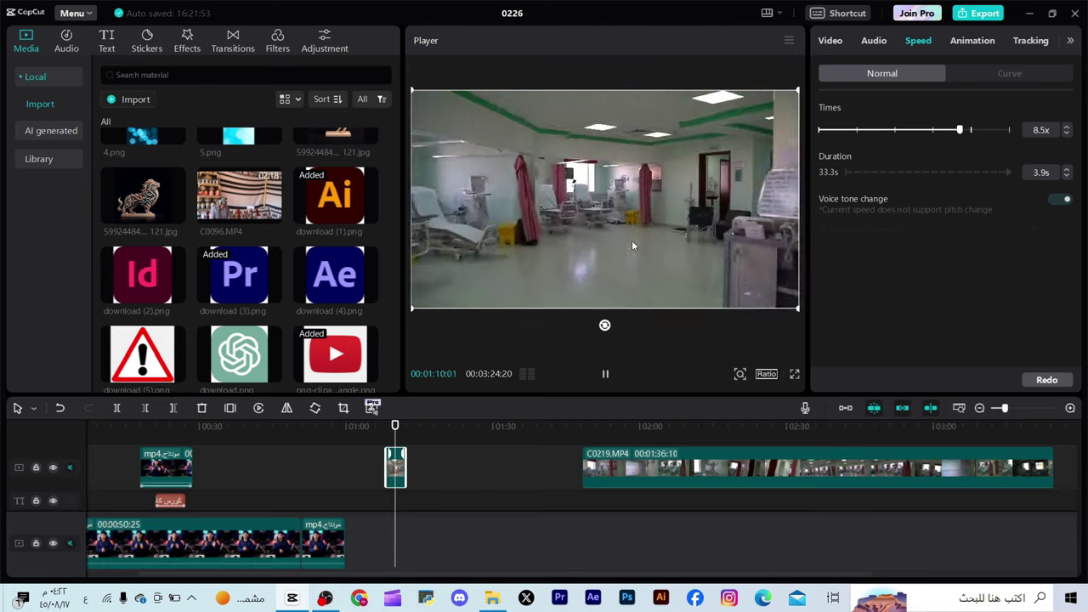
key(space)
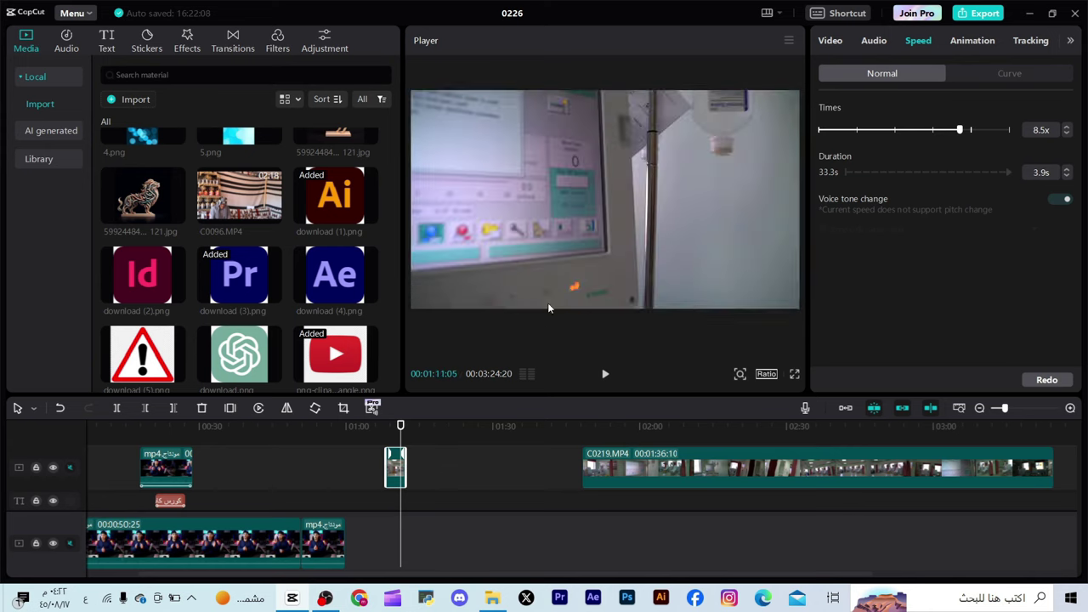
Trim the second C0219.MP4 section to run from about 02:07 to 02:11:11 on the timeline
scroll(487, 449, down, 1)
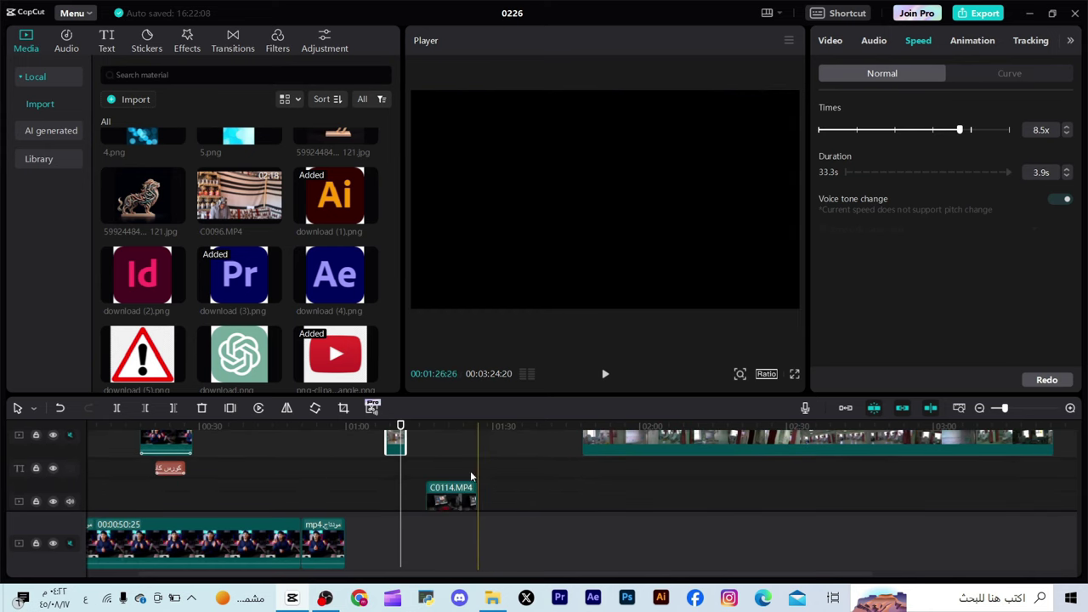
click(529, 449)
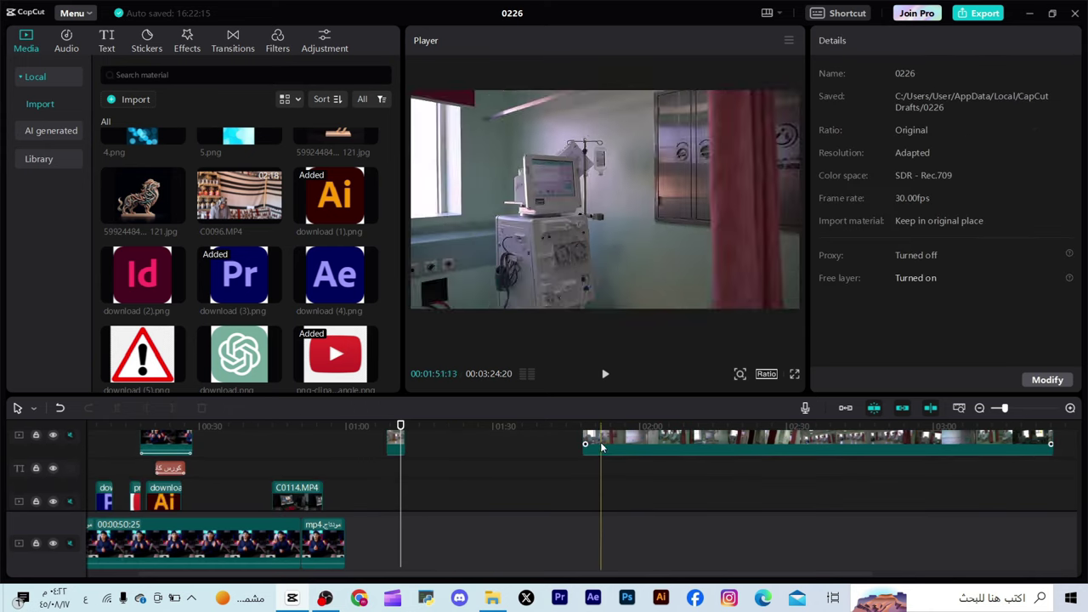
scroll(594, 459, up, 1)
drag(644, 456, 675, 454)
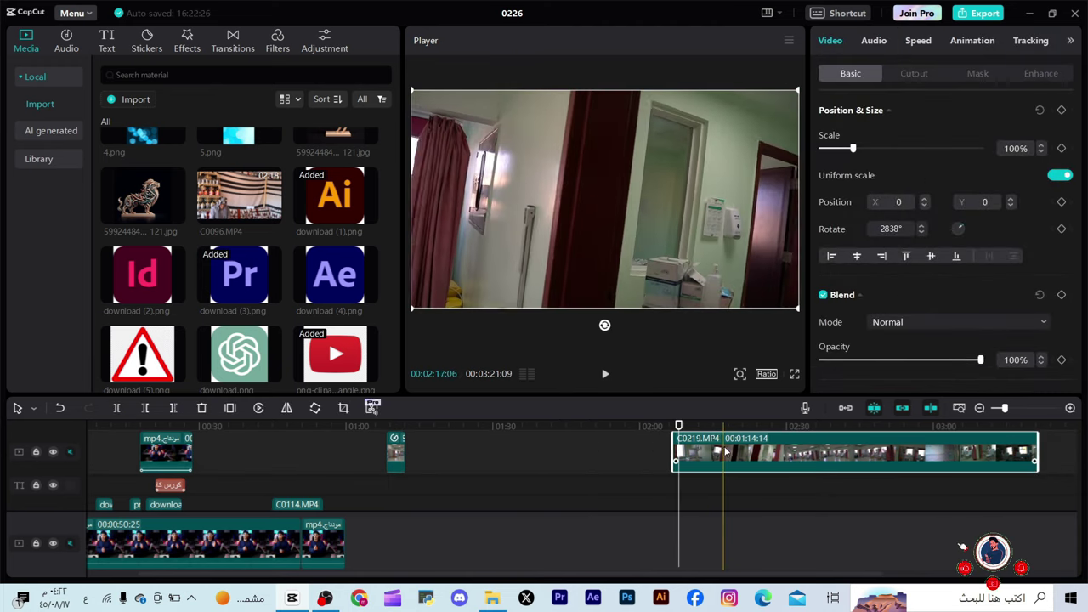
click(695, 441)
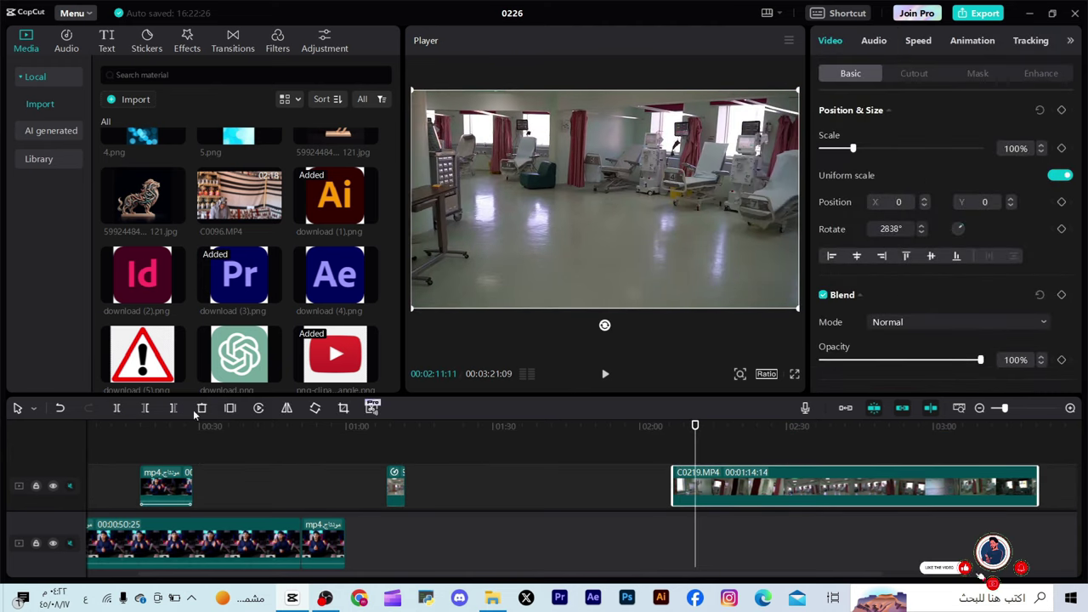
click(172, 408)
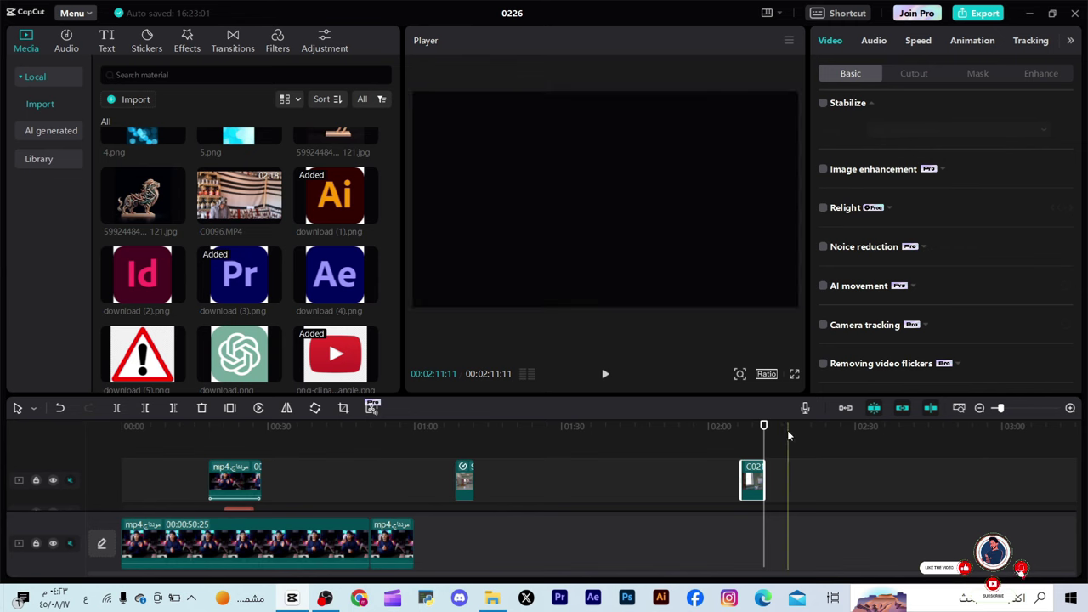
Slow the second C0219.MP4 section to 0.6x with Smooth slow-mo set to Frame blending, and play it from its start
drag(764, 429, 744, 434)
click(917, 47)
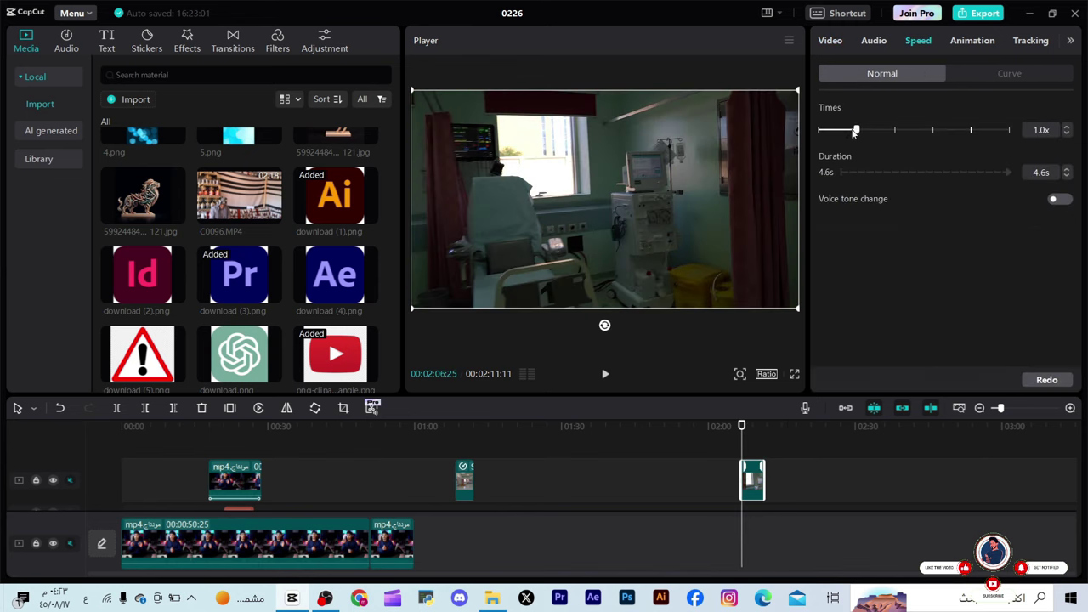
click(842, 131)
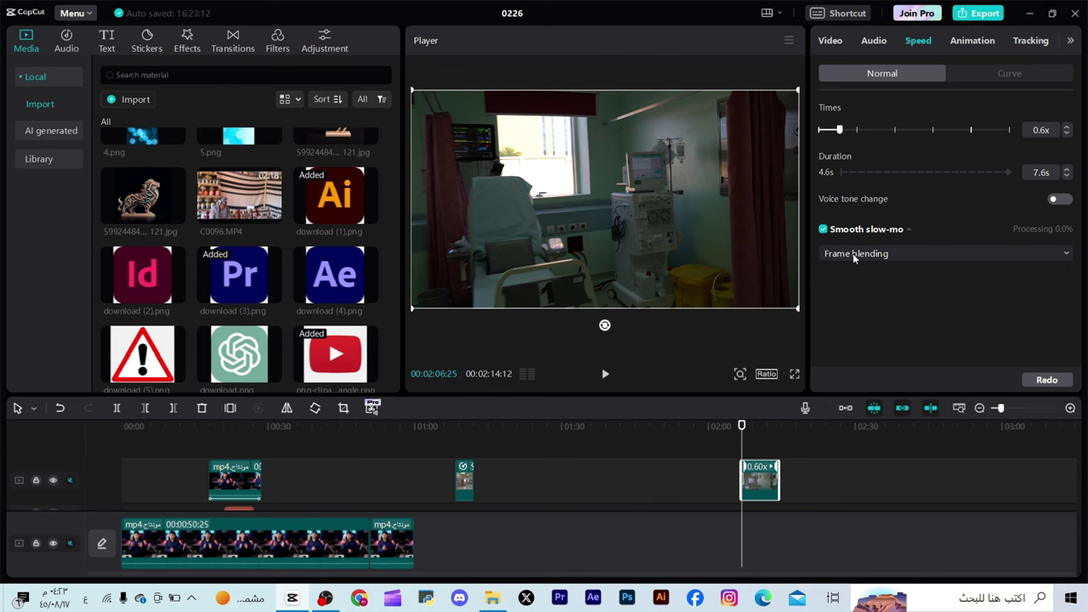
click(854, 255)
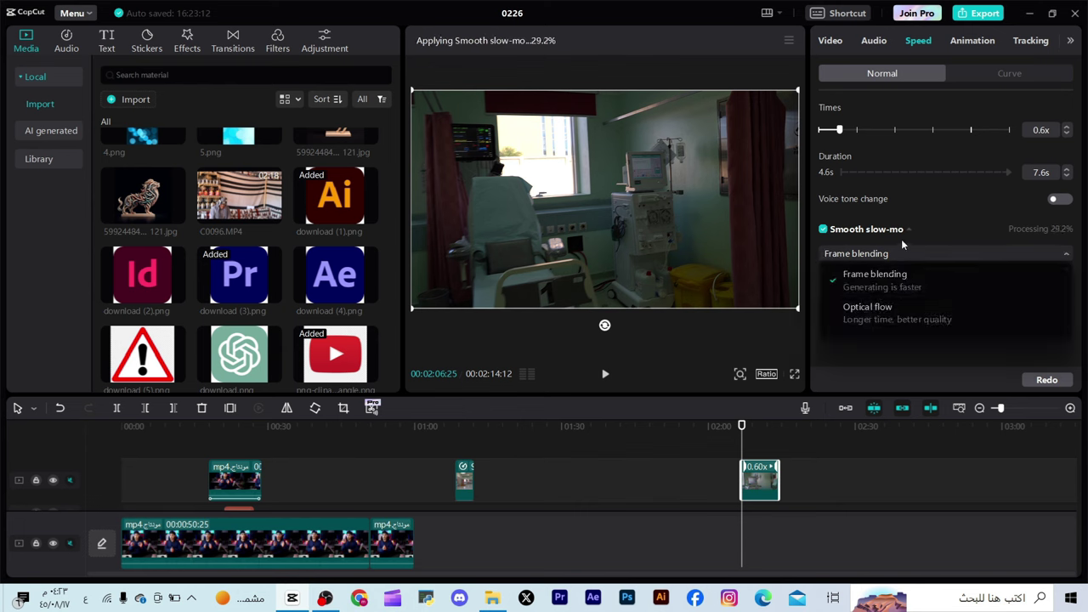
click(929, 215)
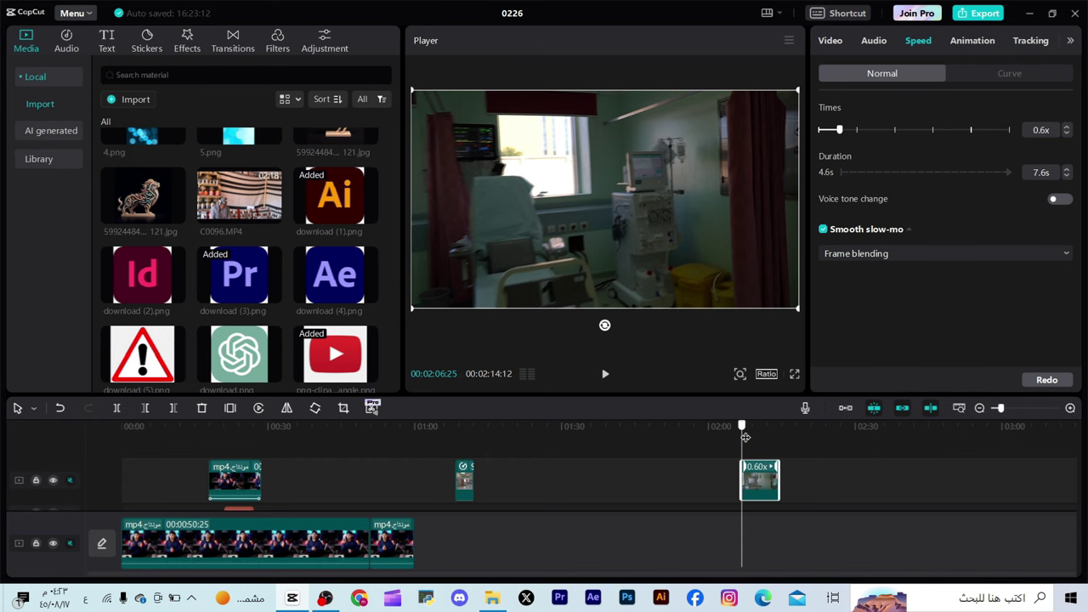
key(space)
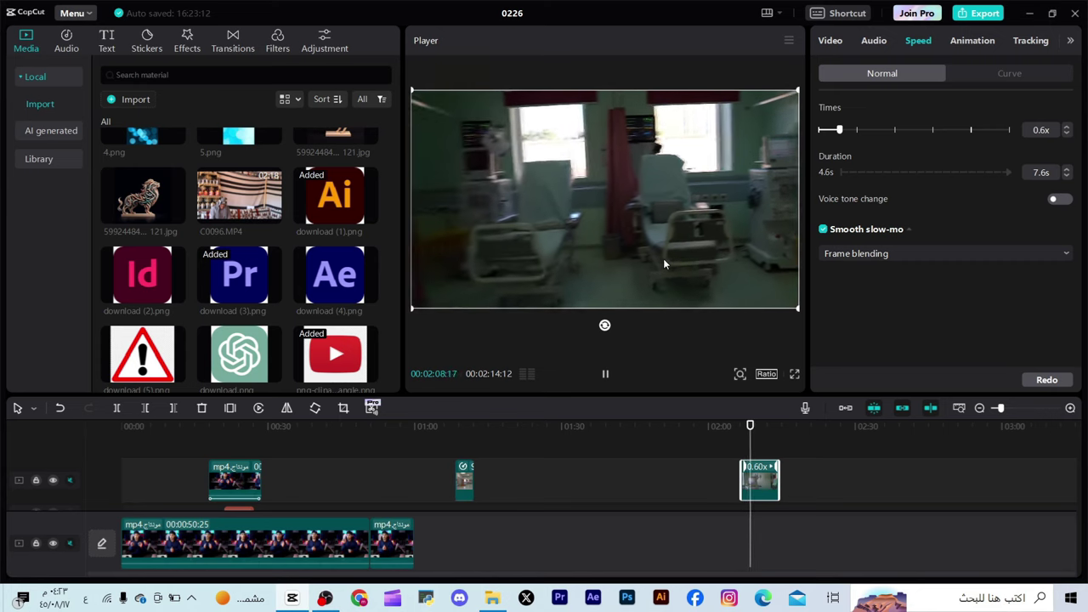
key(space)
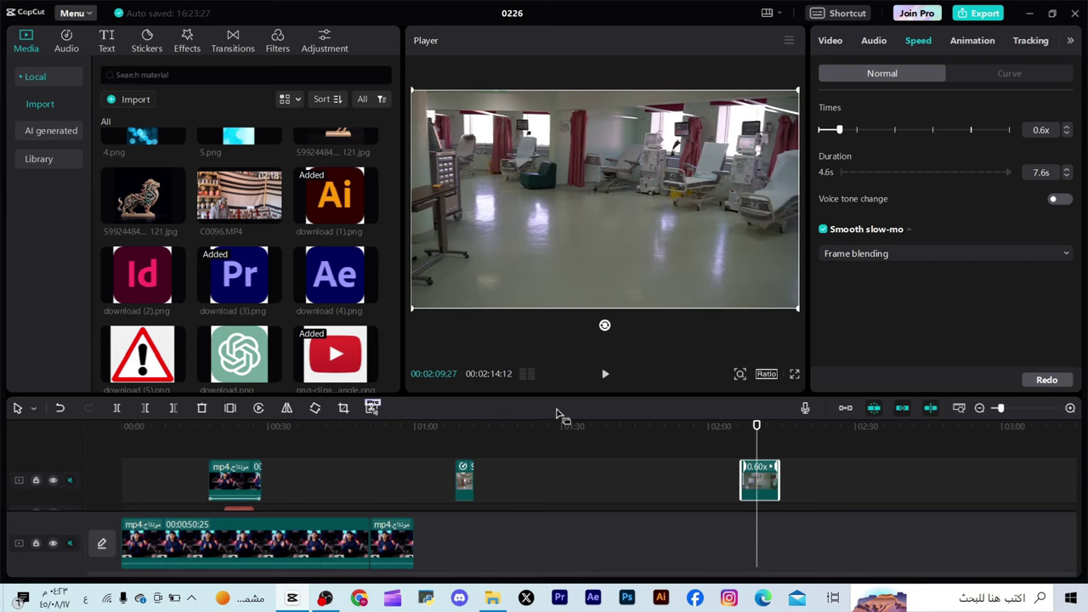
Place the slowed C0219.MP4 section directly after the sped-up one and play across the cut to check the speed change
click(173, 408)
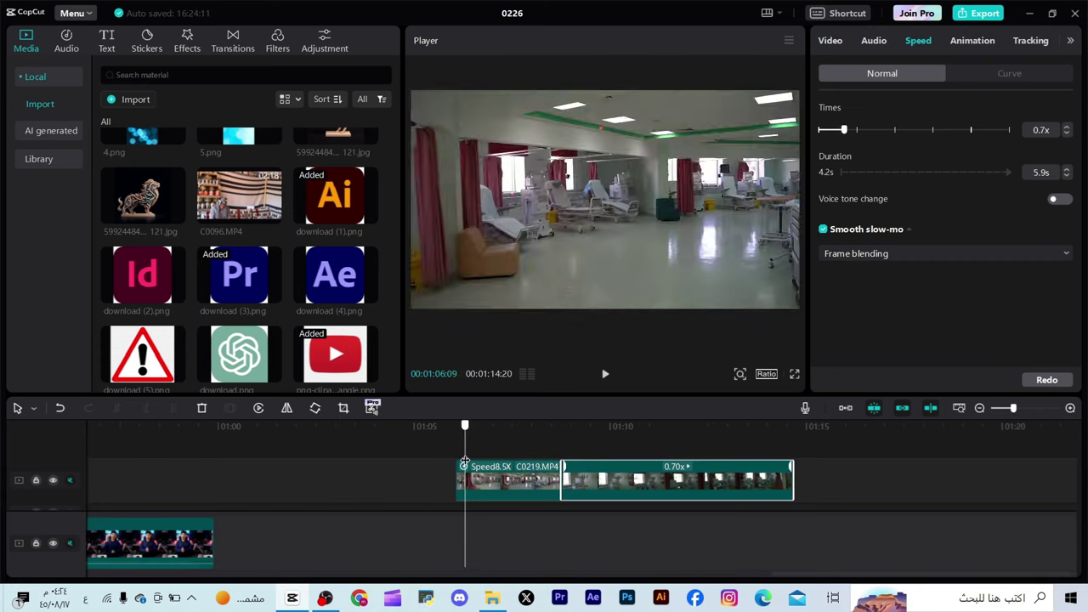
key(space)
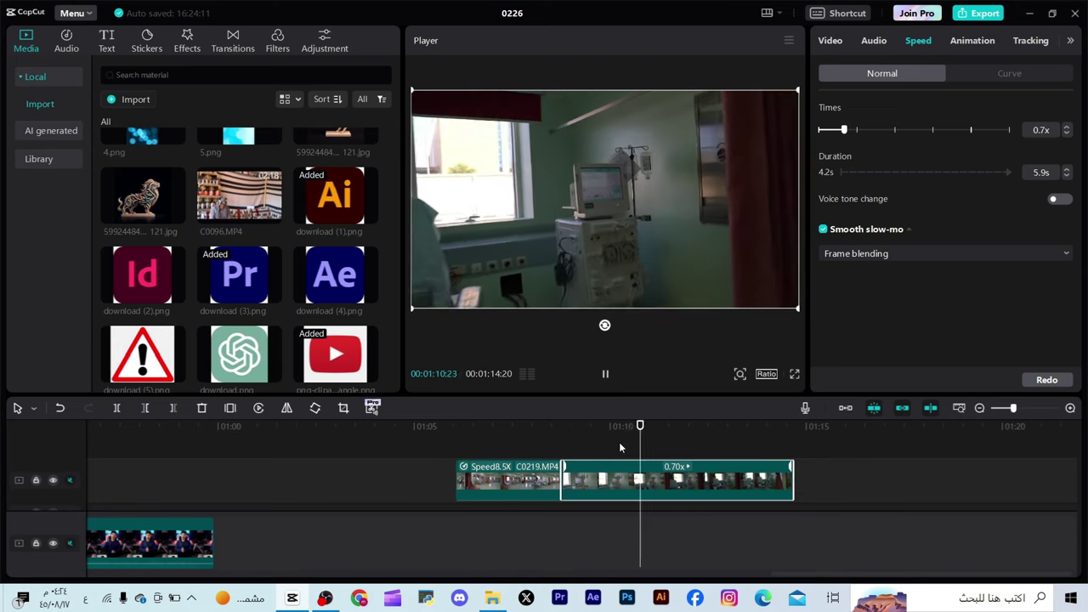
key(space)
click(682, 448)
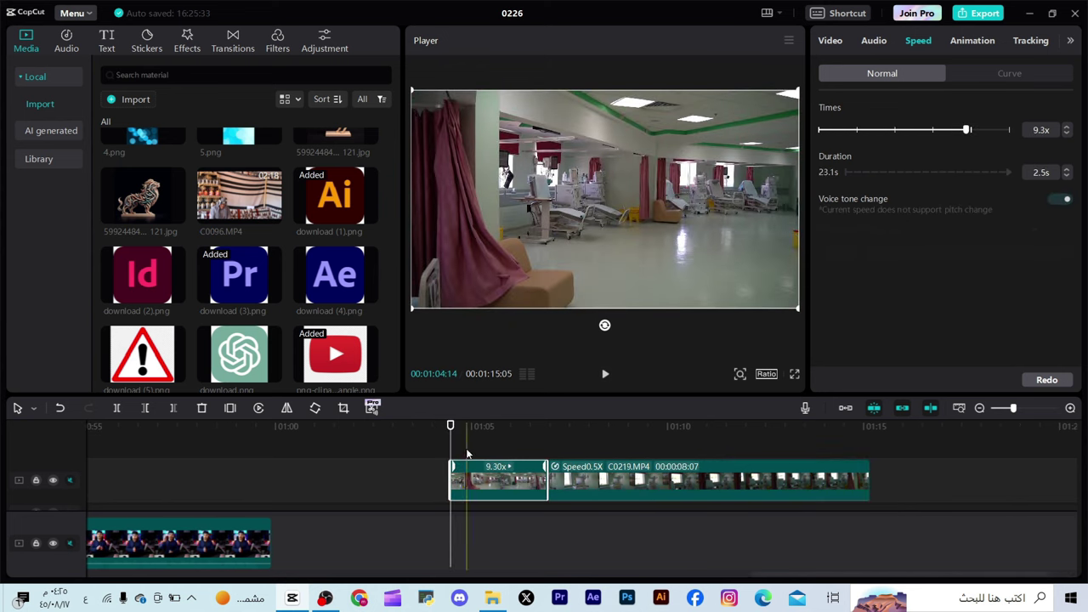
key(space)
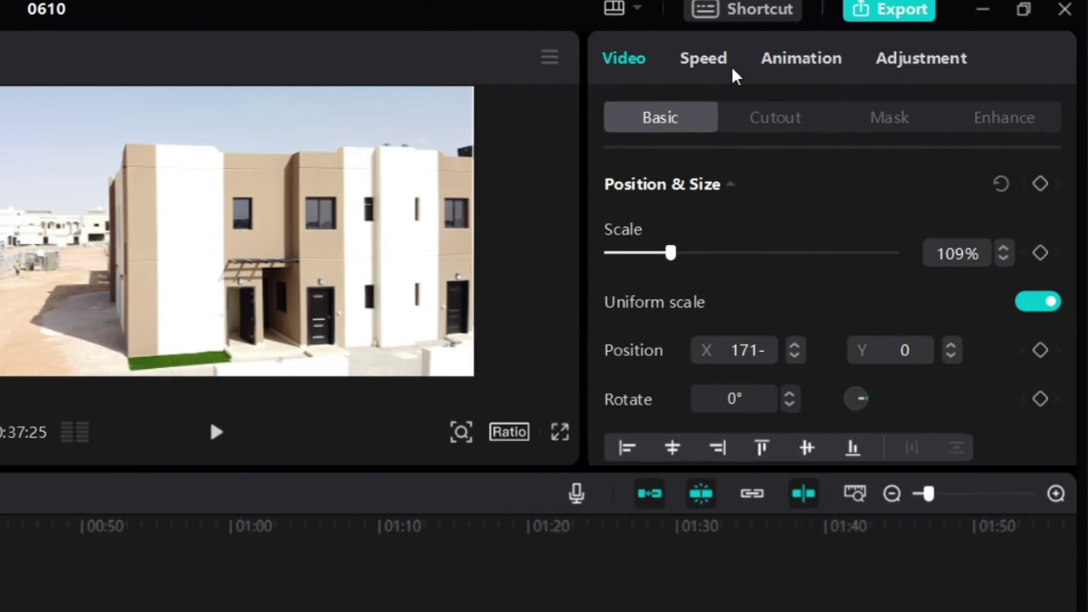
In project 0610, apply the Bullet speed curve to the first clip, DJI_0214.MP4
click(704, 61)
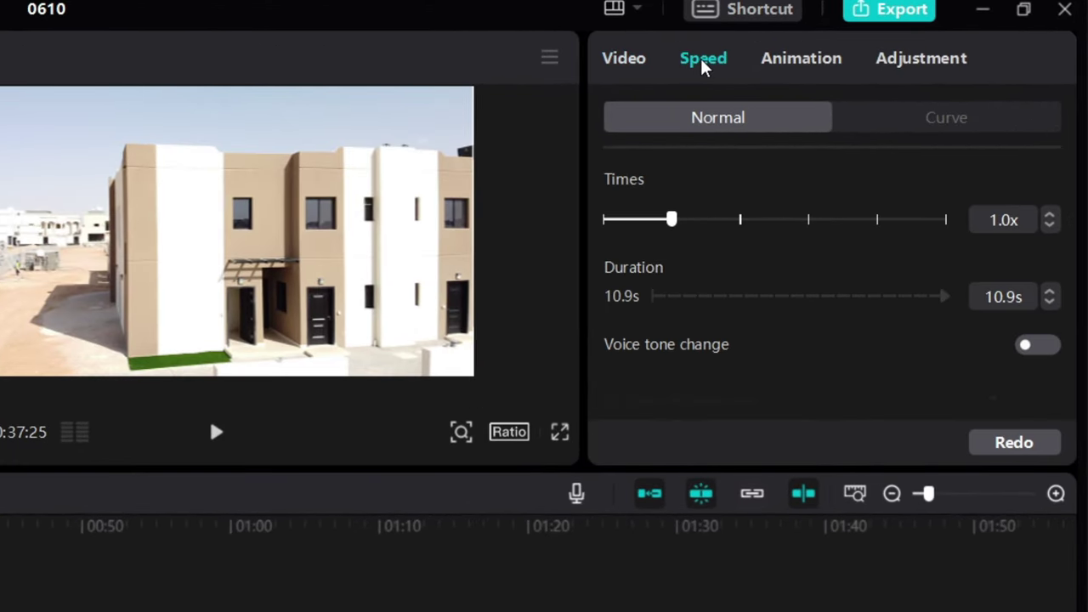
click(925, 128)
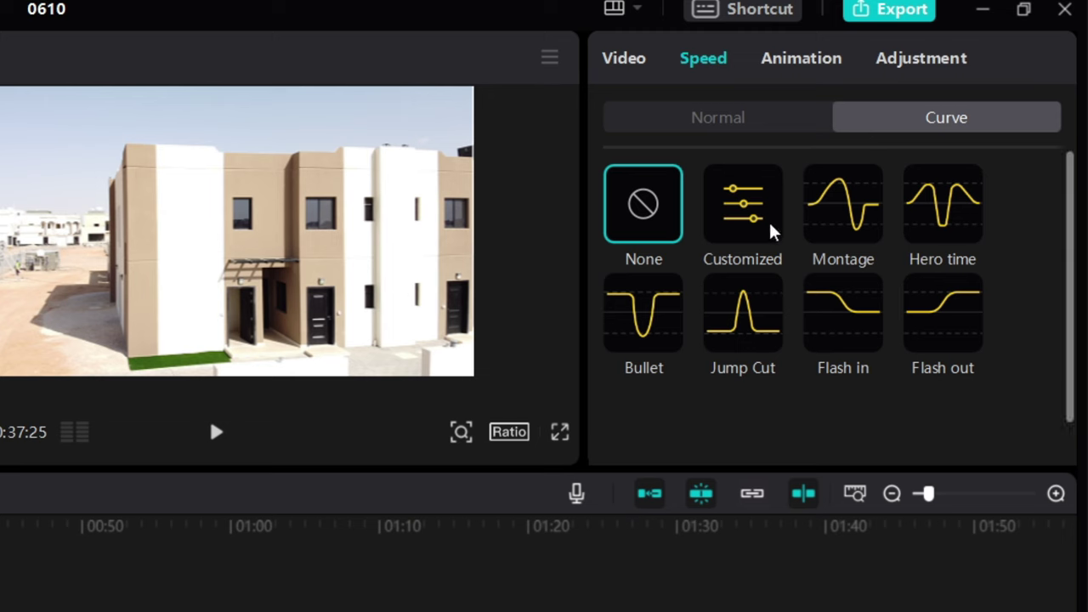
scroll(752, 297, down, 1)
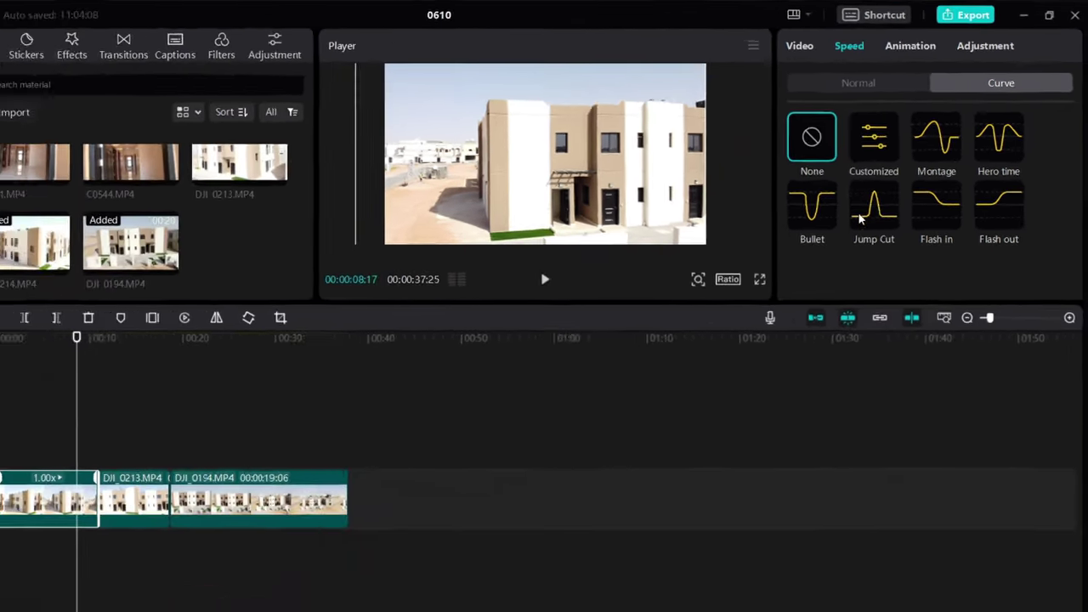
click(155, 387)
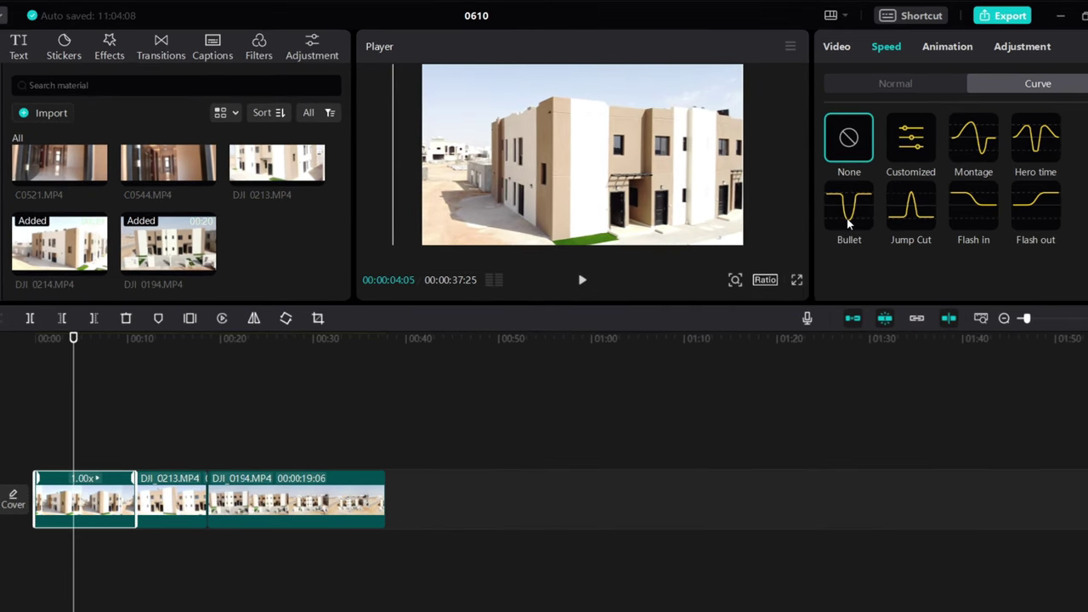
click(842, 197)
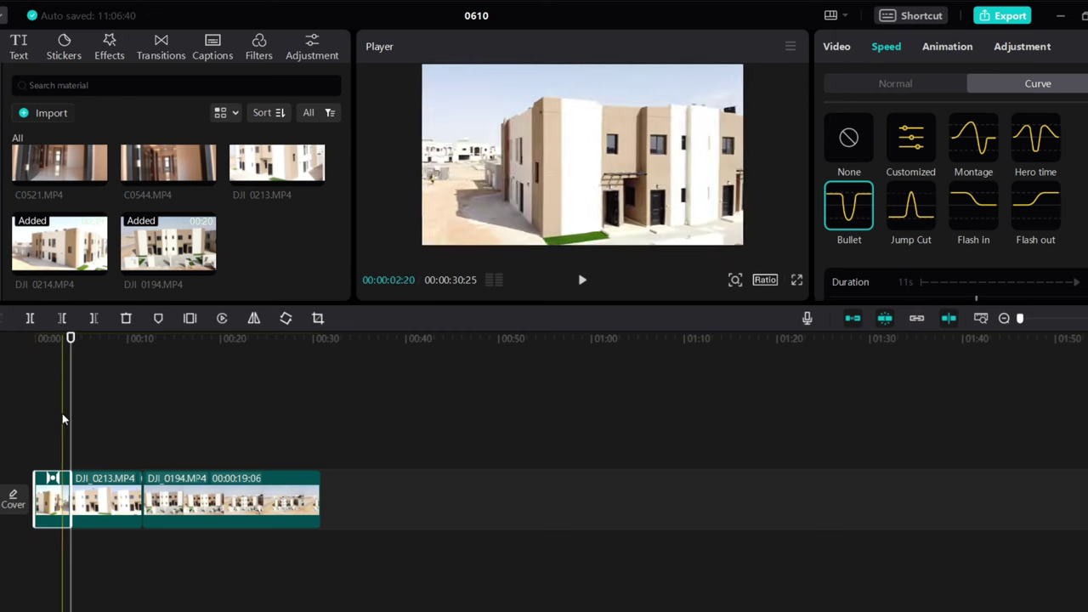
Play the DJI_0214.MP4 clip from the start of the timeline to check its Bullet speed curve
click(34, 437)
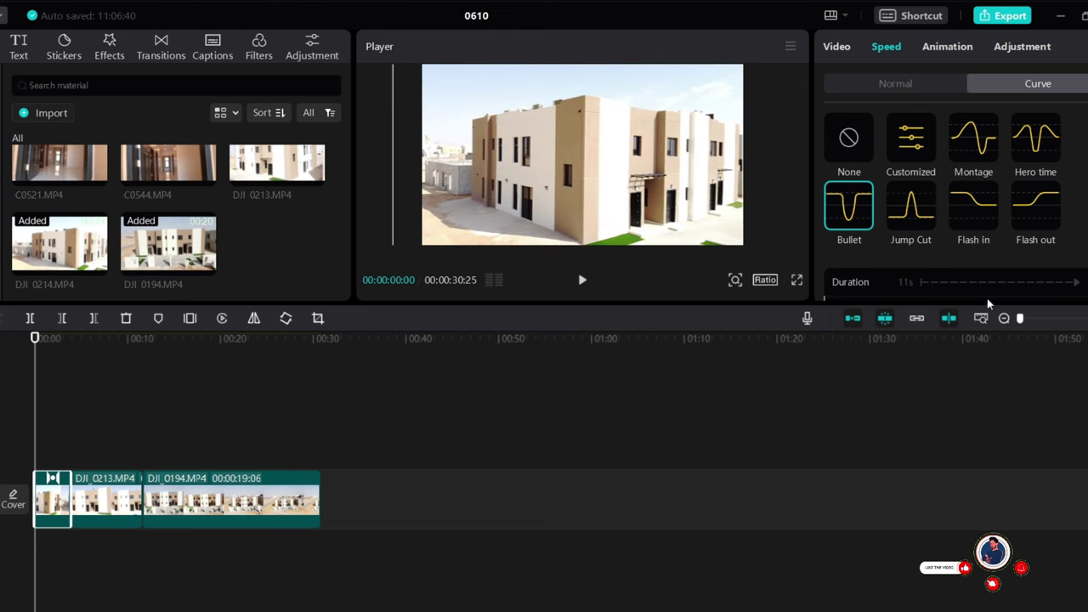
drag(1020, 321, 1030, 318)
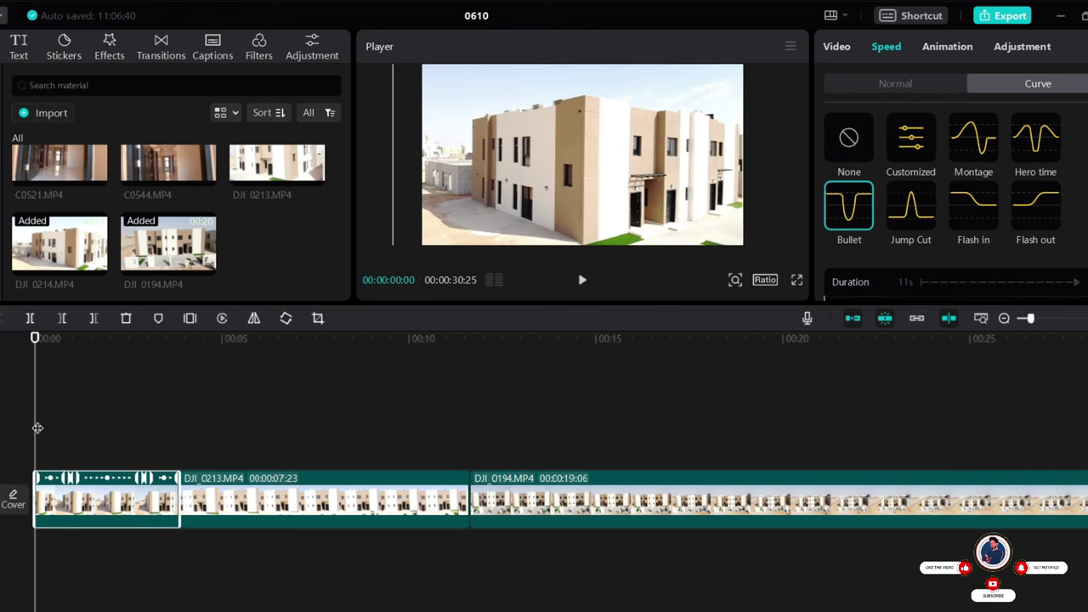
key(space)
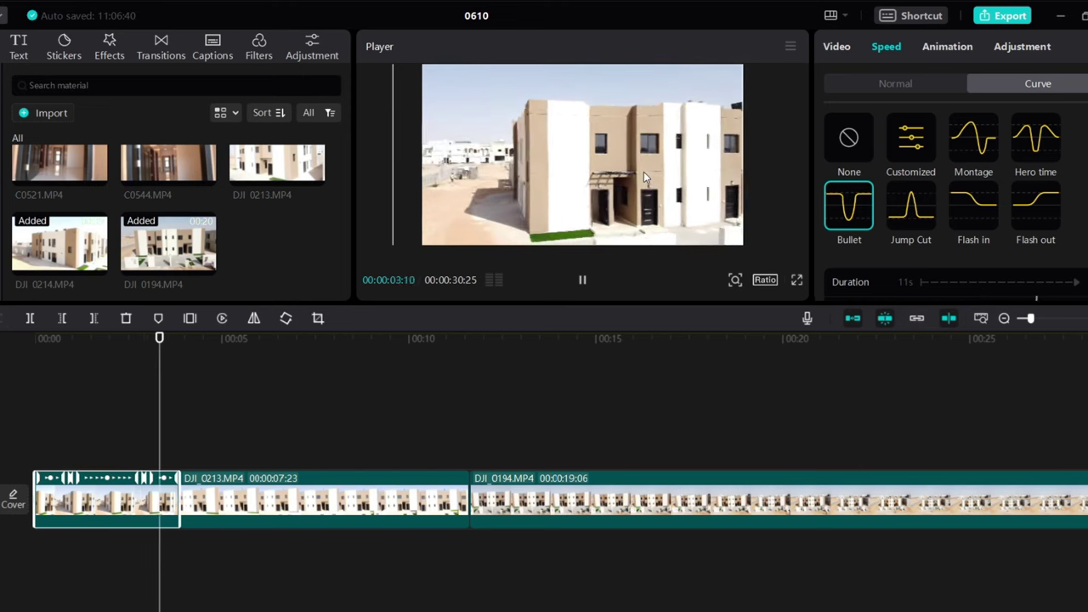
key(space)
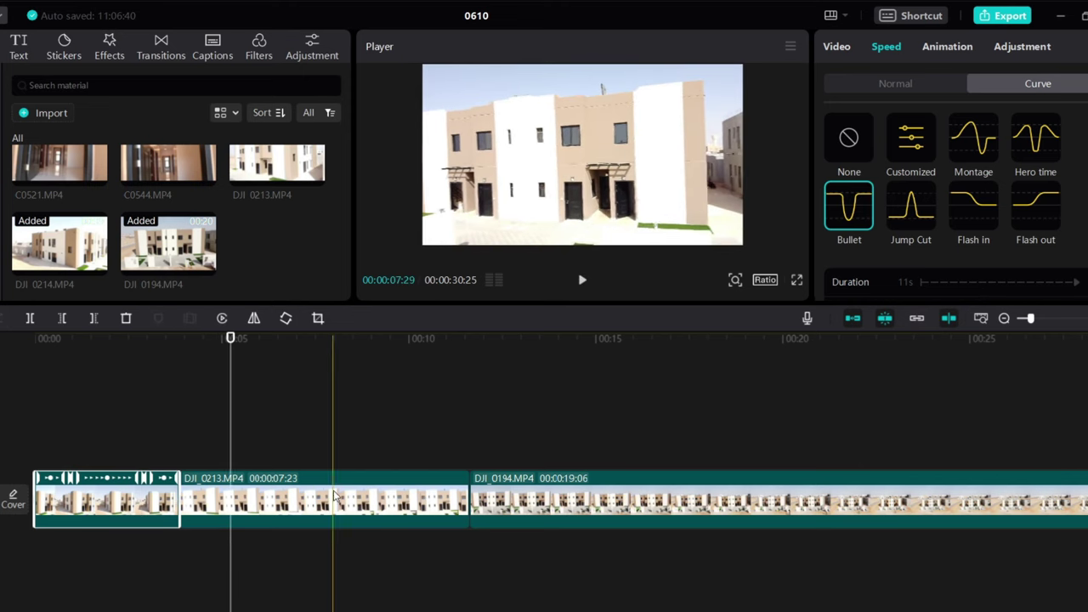
Apply the Bullet speed curve to the second clip, DJI_0213.MP4
click(338, 497)
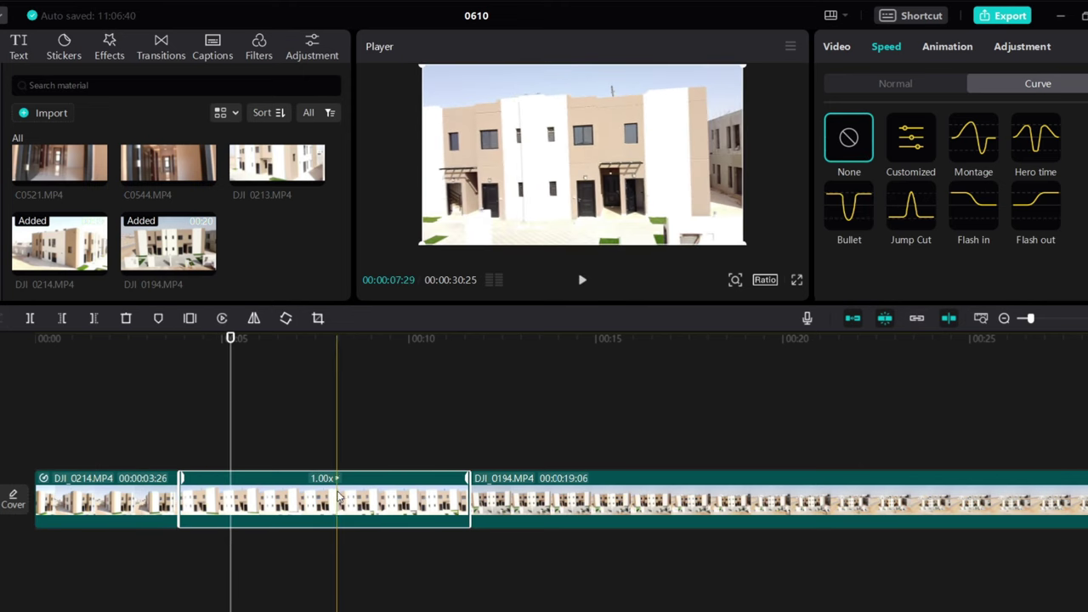
click(849, 215)
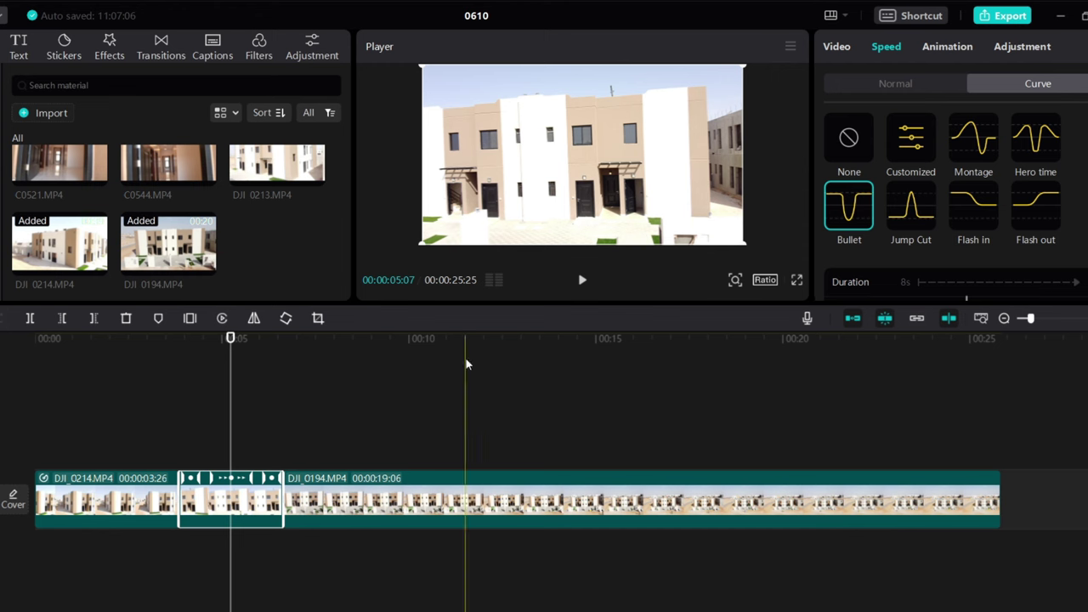
drag(230, 340, 140, 340)
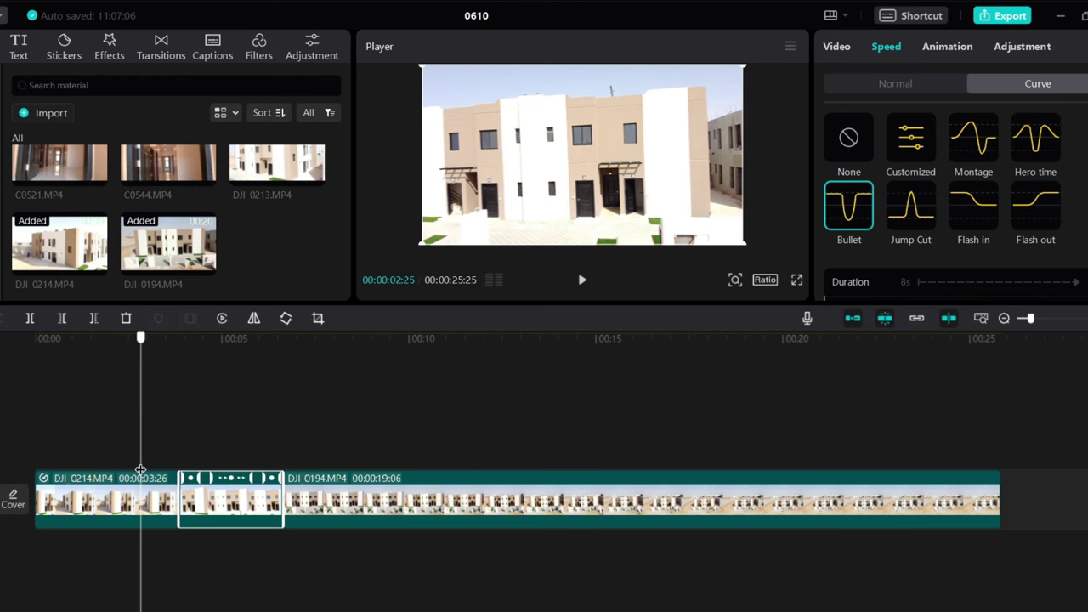
click(123, 520)
click(219, 489)
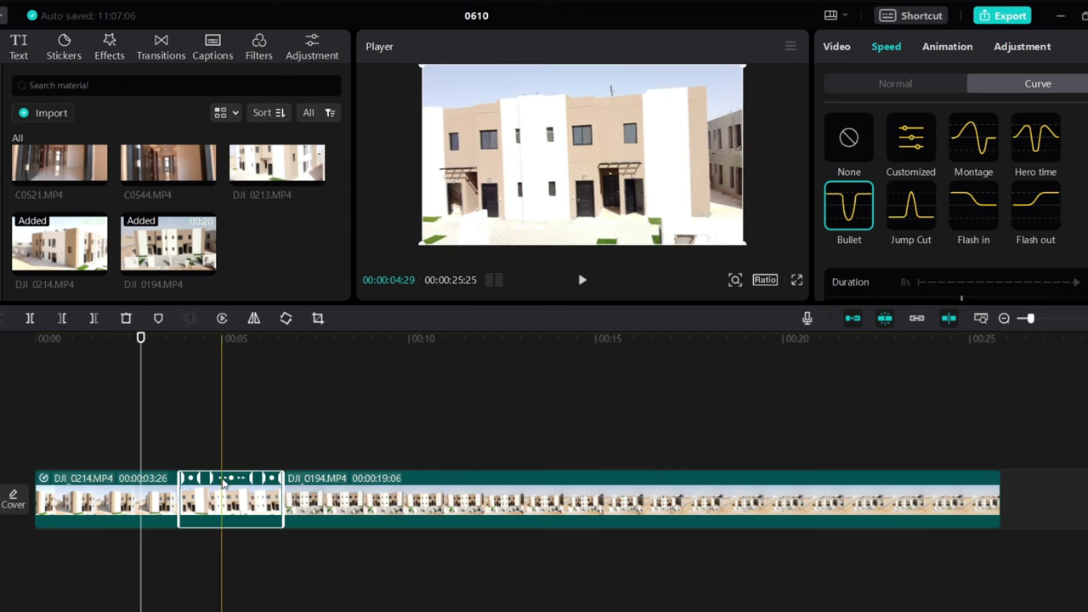
Play DJI_0214.MP4 and DJI_0213.MP4 from the timeline start, enlarging the preview and speed curve area
click(97, 502)
drag(143, 431, 18, 487)
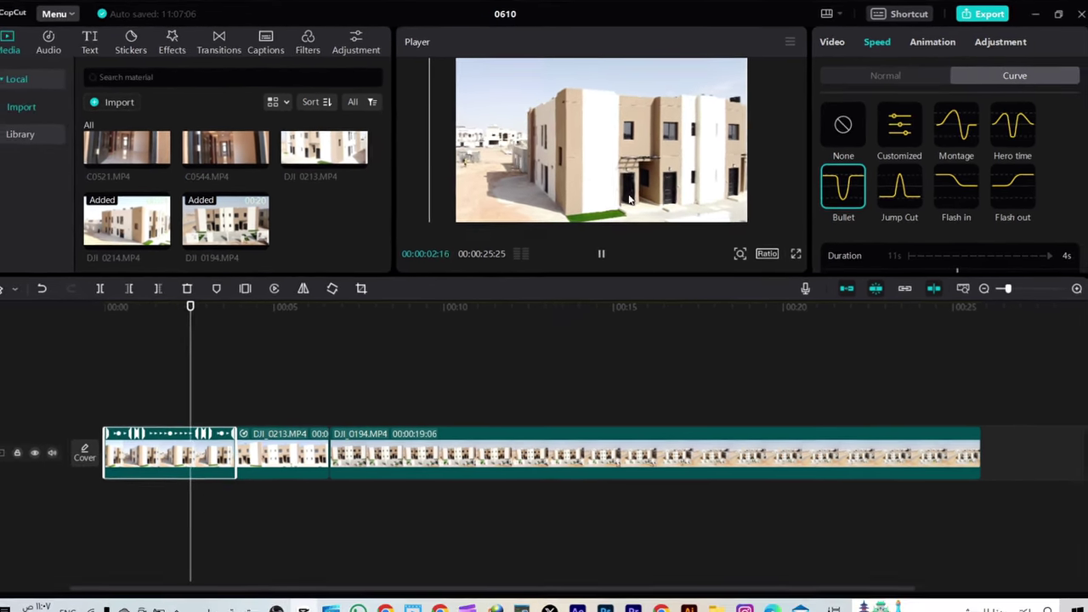
drag(532, 274, 532, 432)
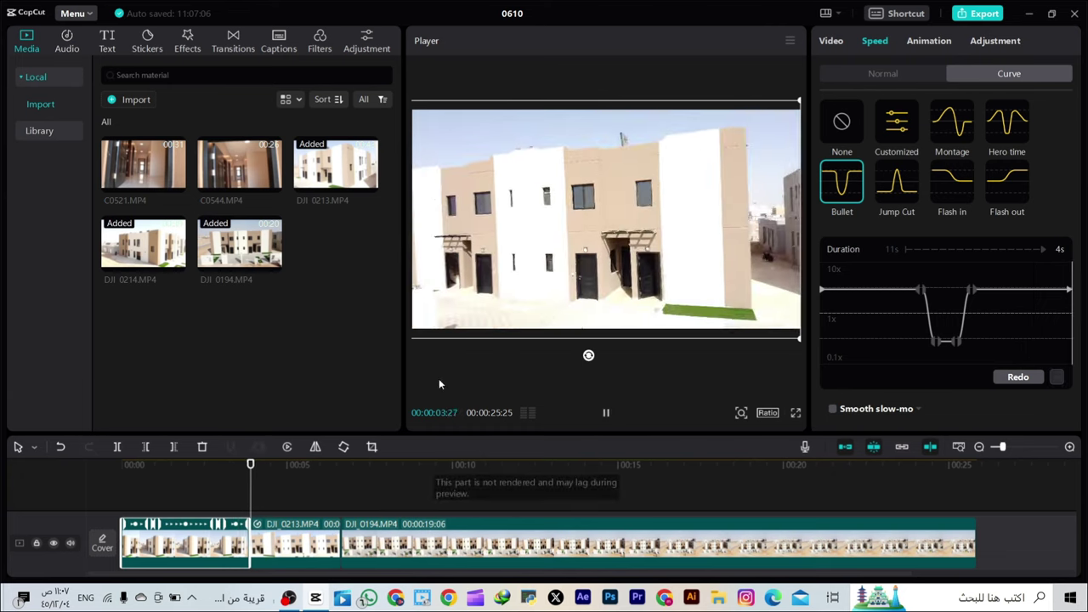
mouse_move(340, 476)
mouse_down()
mouse_move(359, 502)
mouse_move(183, 525)
mouse_up()
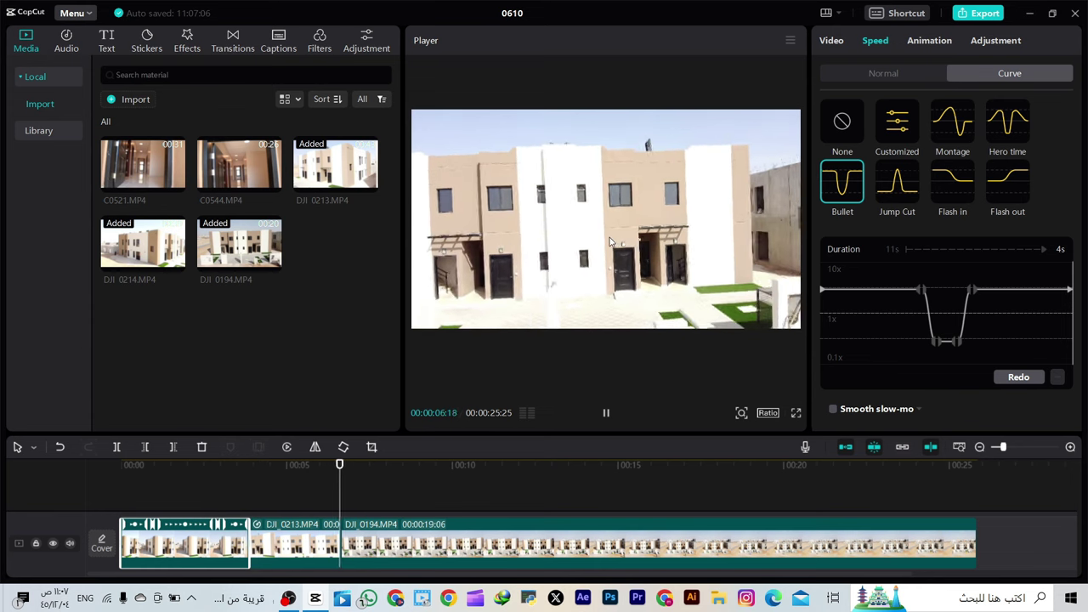
key(space)
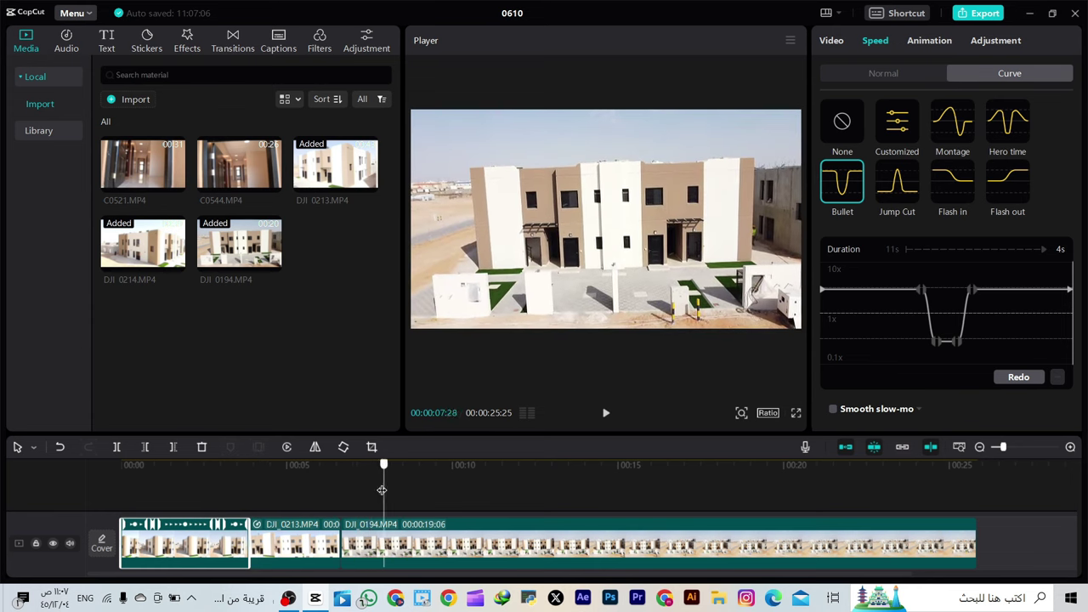
Speed up the slow middle portion of DJI_0214.MP4's Bullet curve, shortening the clip to 3s, and play the result
click(179, 516)
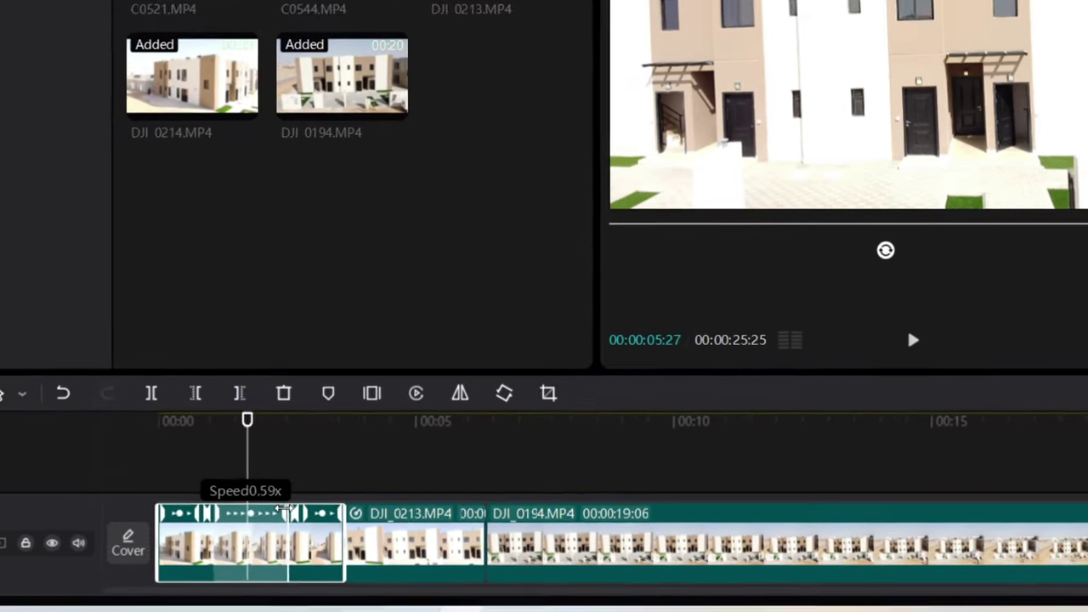
drag(287, 509, 263, 539)
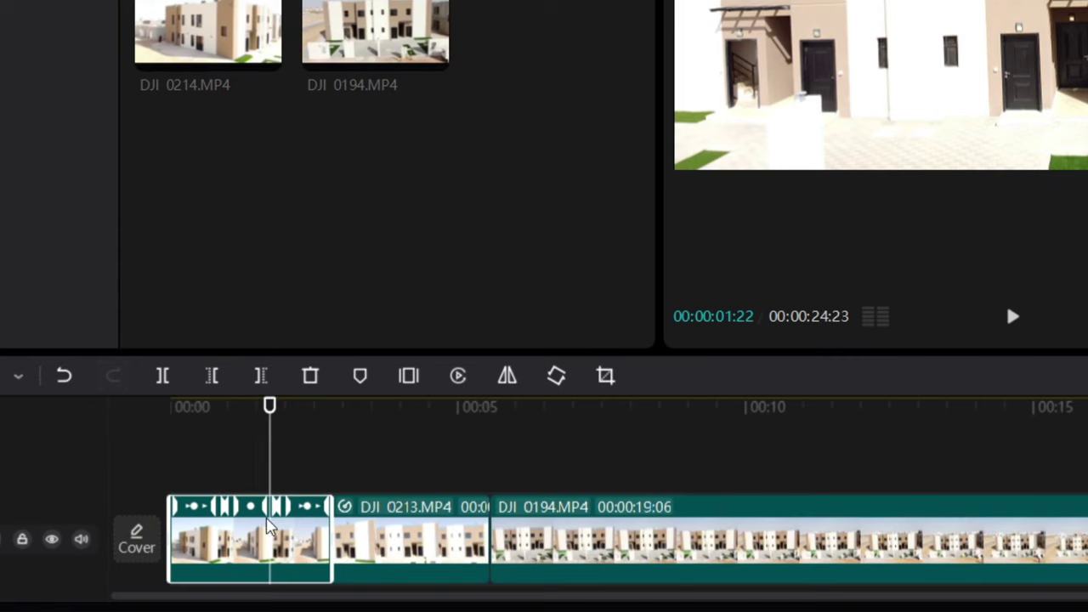
drag(267, 451, 192, 500)
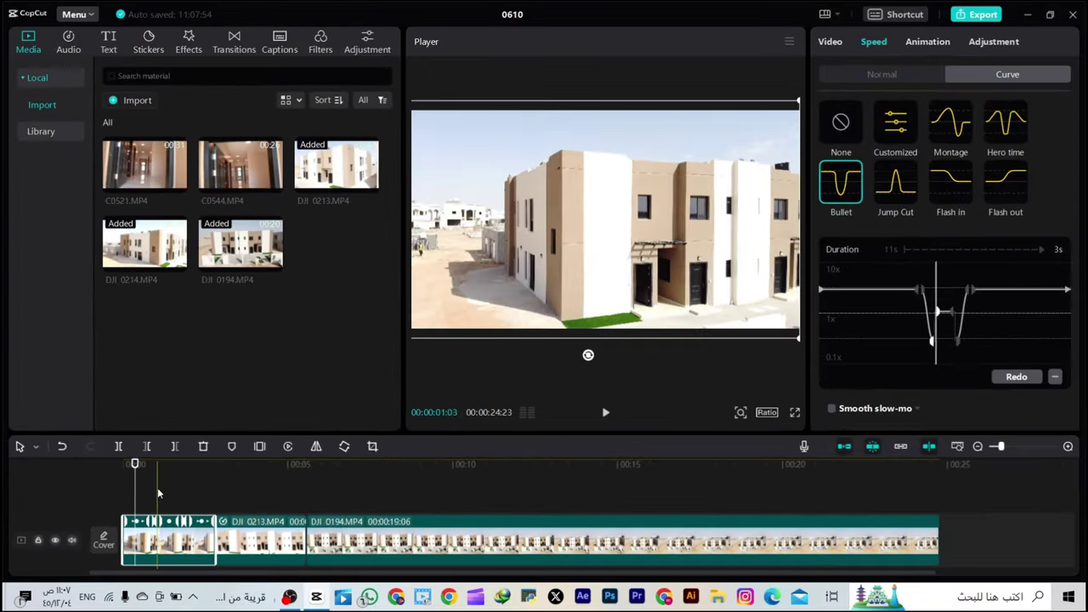
key(space)
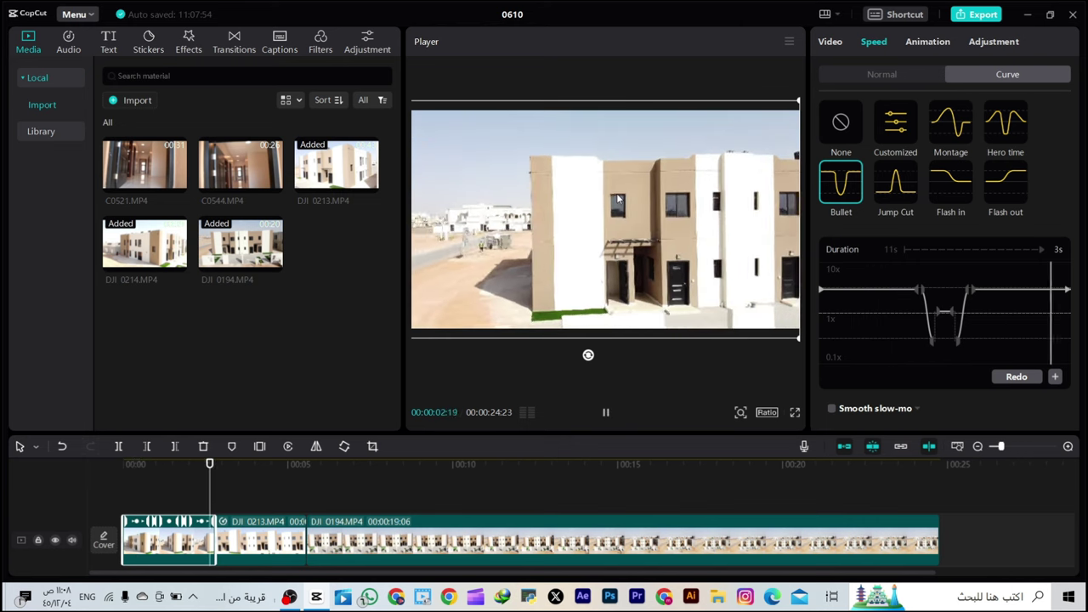
Raise the slow middle portion of DJI_0213.MP4's Bullet curve to about 1x and play the clips from near the start
click(263, 540)
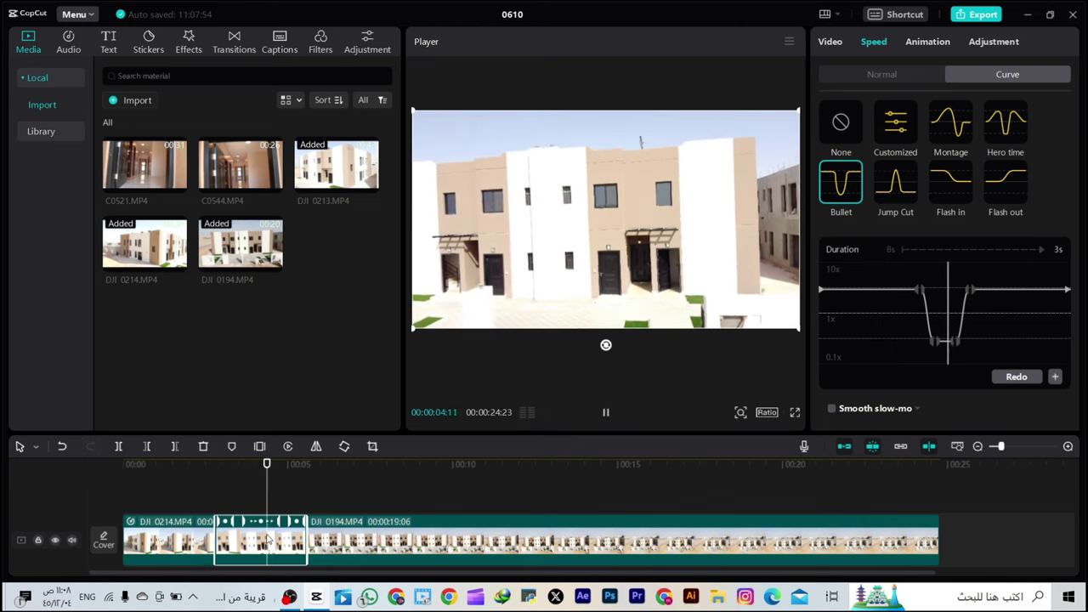
key(space)
key(ctrl+z)
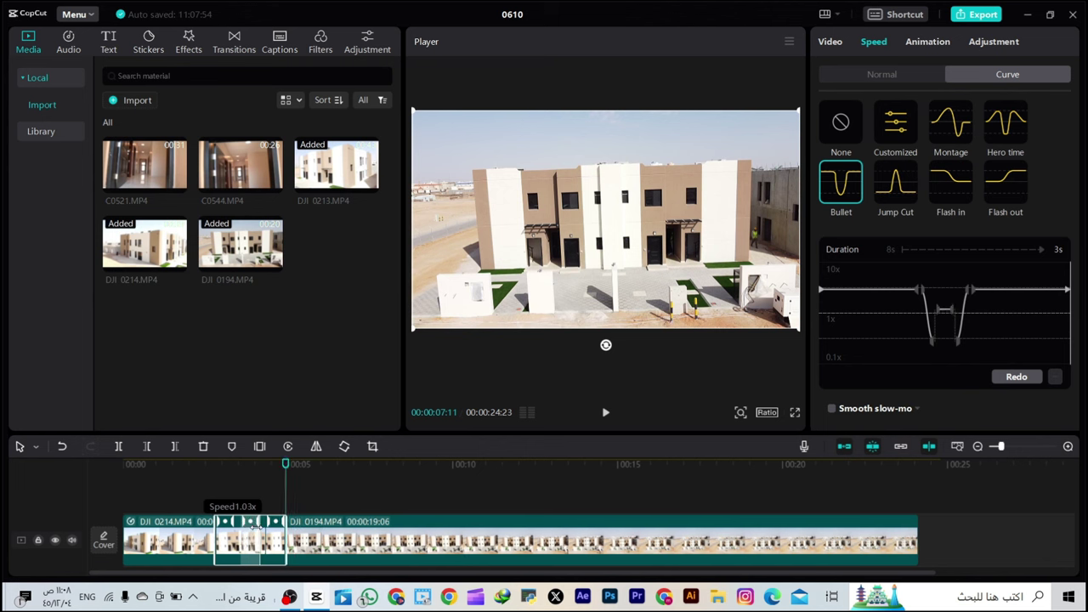
click(162, 467)
key(space)
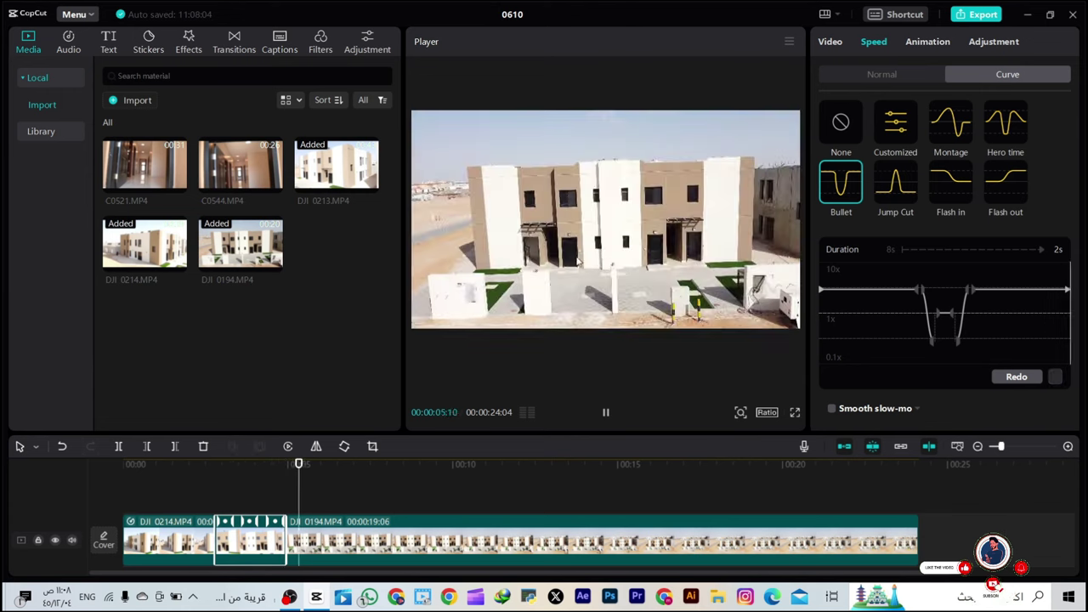
Stop playback on the third clip, DJI_0194.MP4, and trim it down to about 7 seconds
click(331, 537)
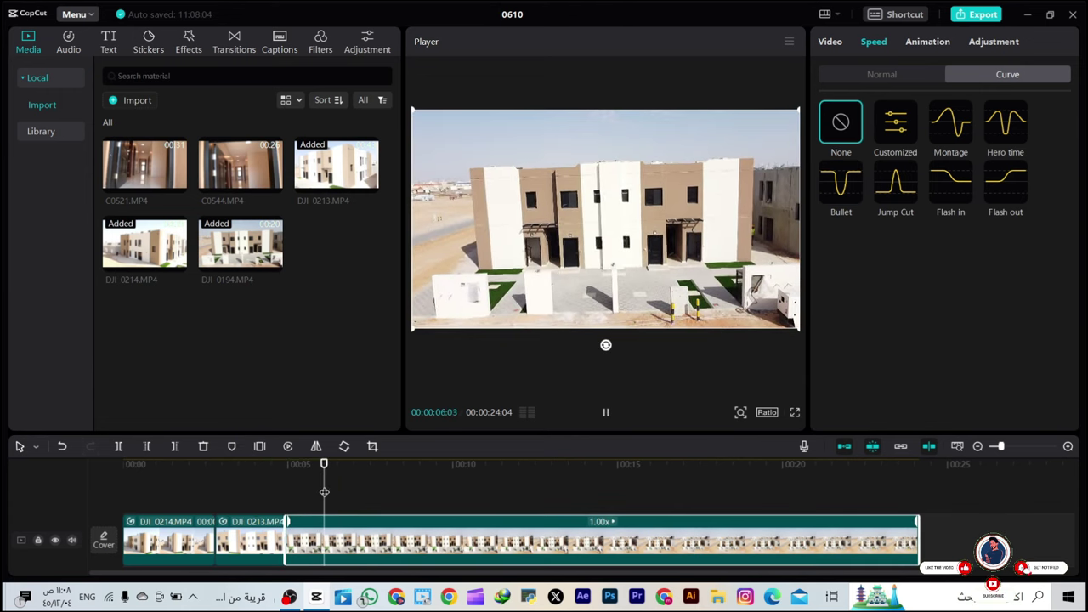
key(space)
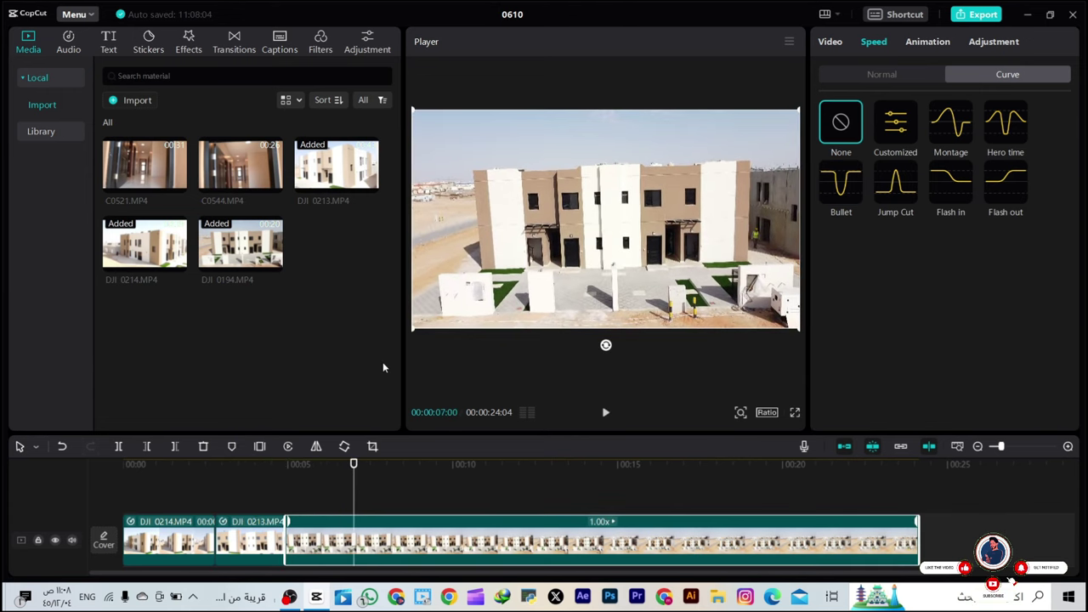
click(145, 448)
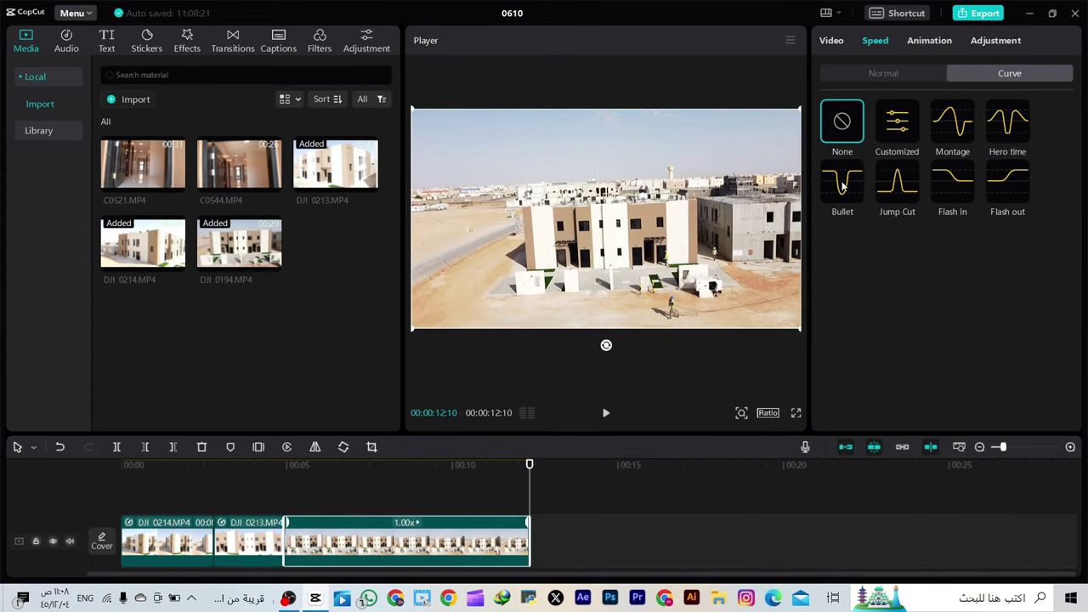
Apply the Bullet speed curve to DJI_0194.MP4 and play the clip from near its start
click(843, 185)
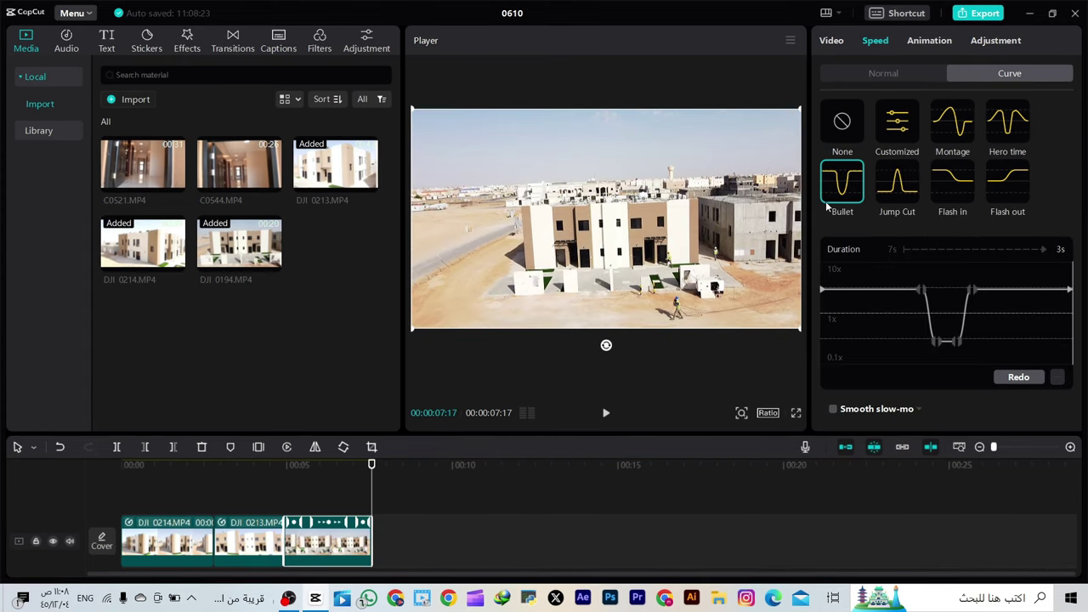
click(298, 499)
click(293, 499)
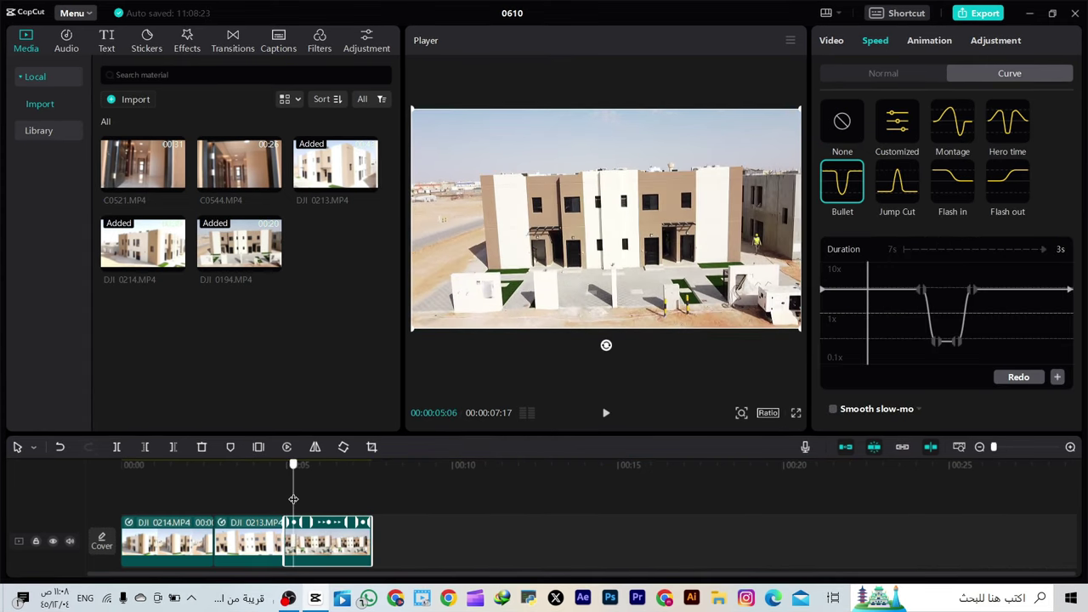
key(space)
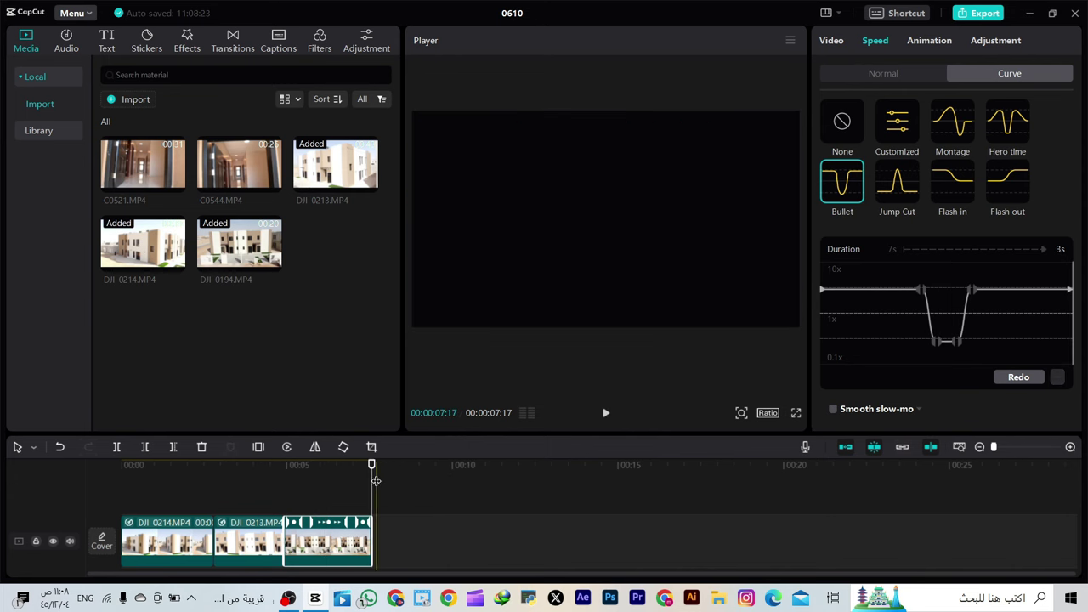
Narrow the slow middle portion of DJI_0194.MP4's Bullet curve, shortening the clip to 2s
click(956, 341)
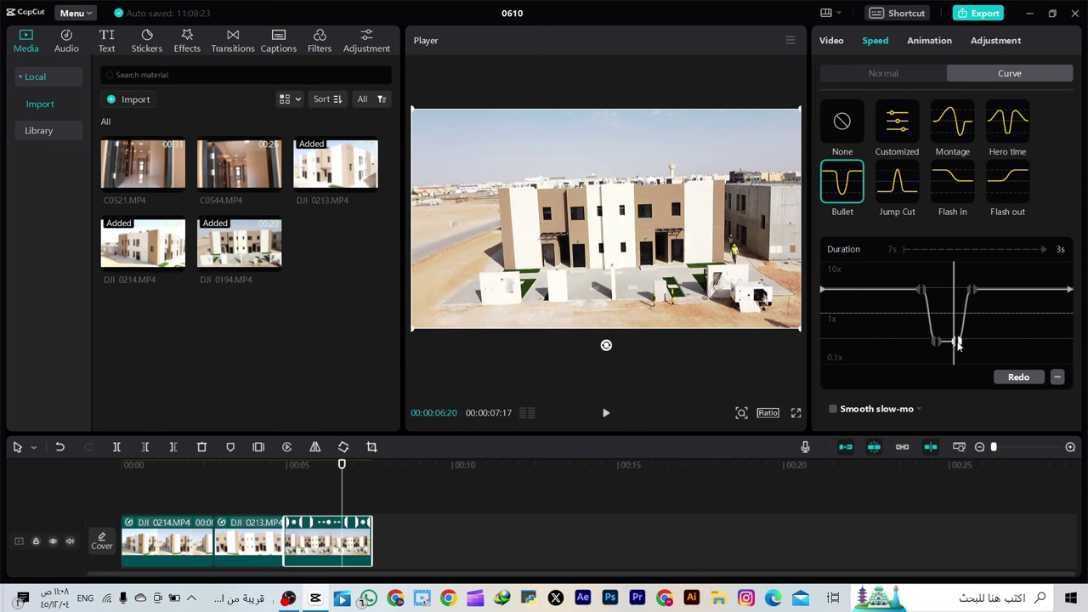
drag(958, 342, 937, 352)
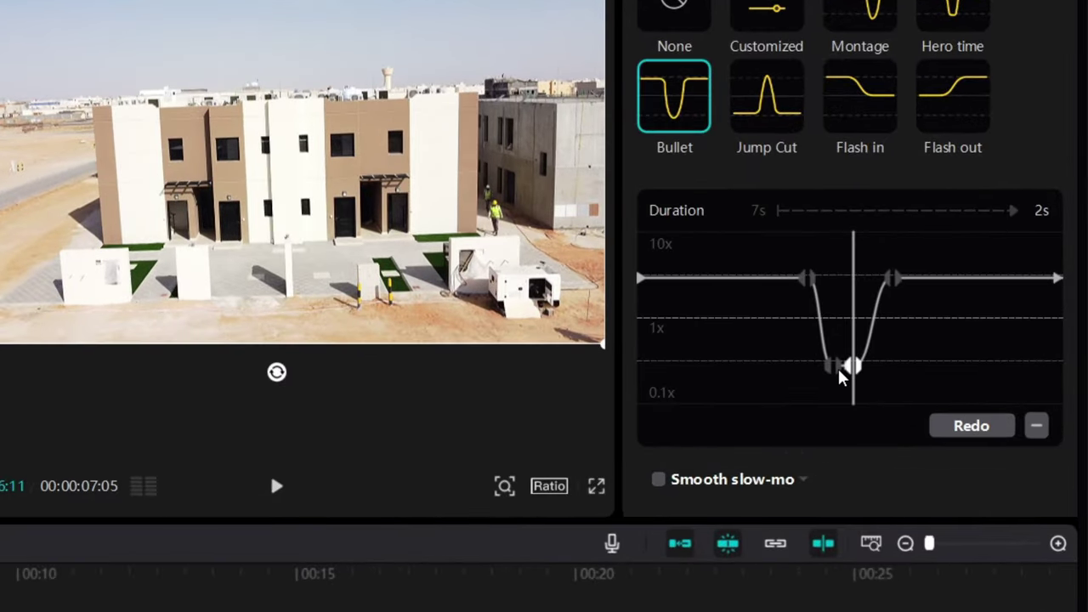
click(834, 367)
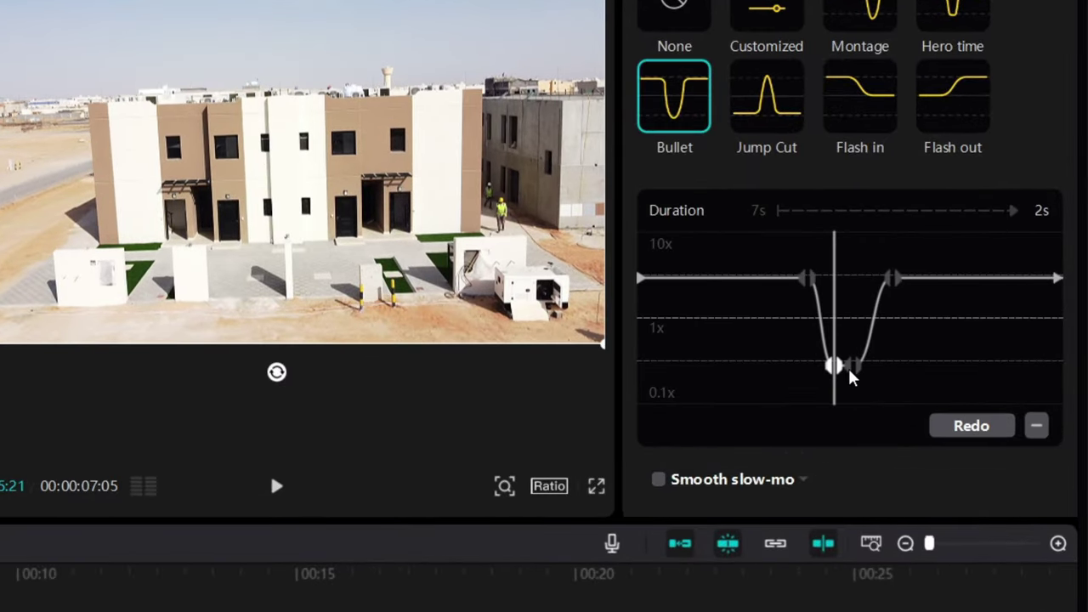
drag(852, 378, 845, 374)
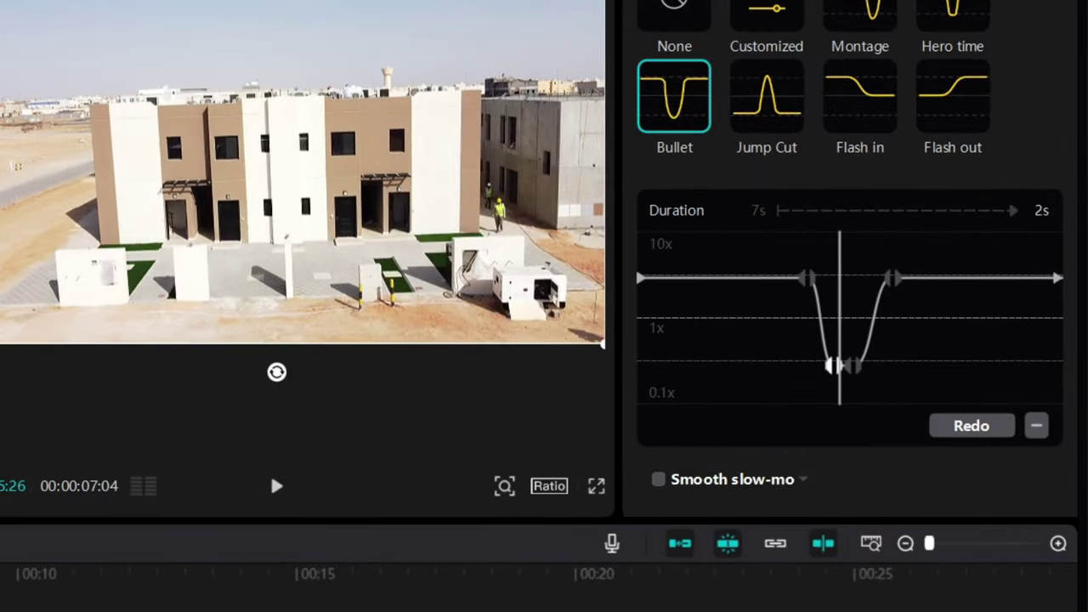
click(816, 374)
click(857, 366)
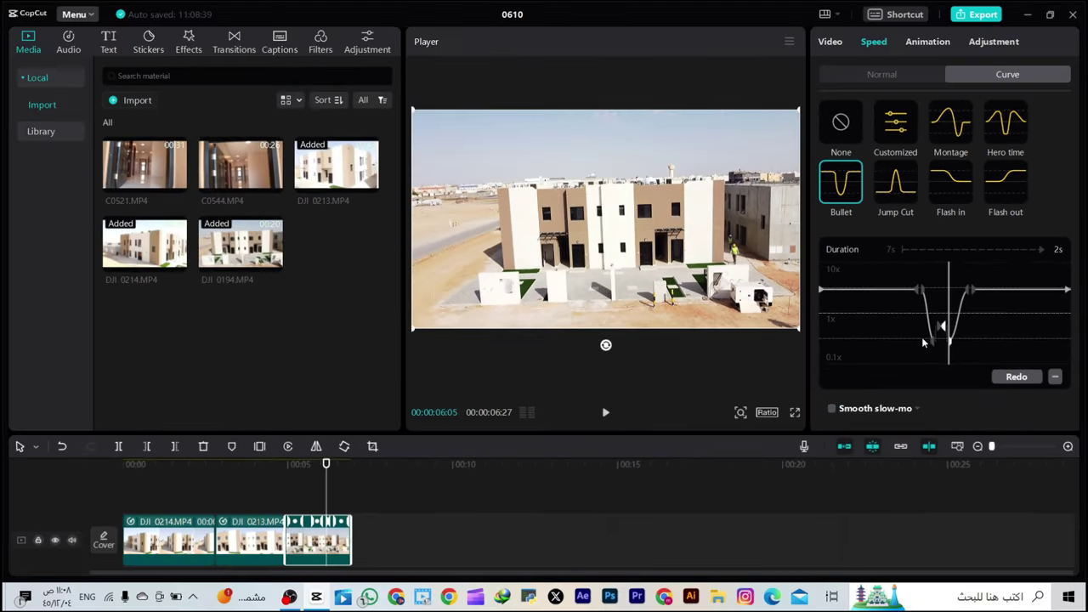
Lower the raised middle segment of DJI_0194.MP4's Bullet curve level with the 0.5x points beside it
click(939, 340)
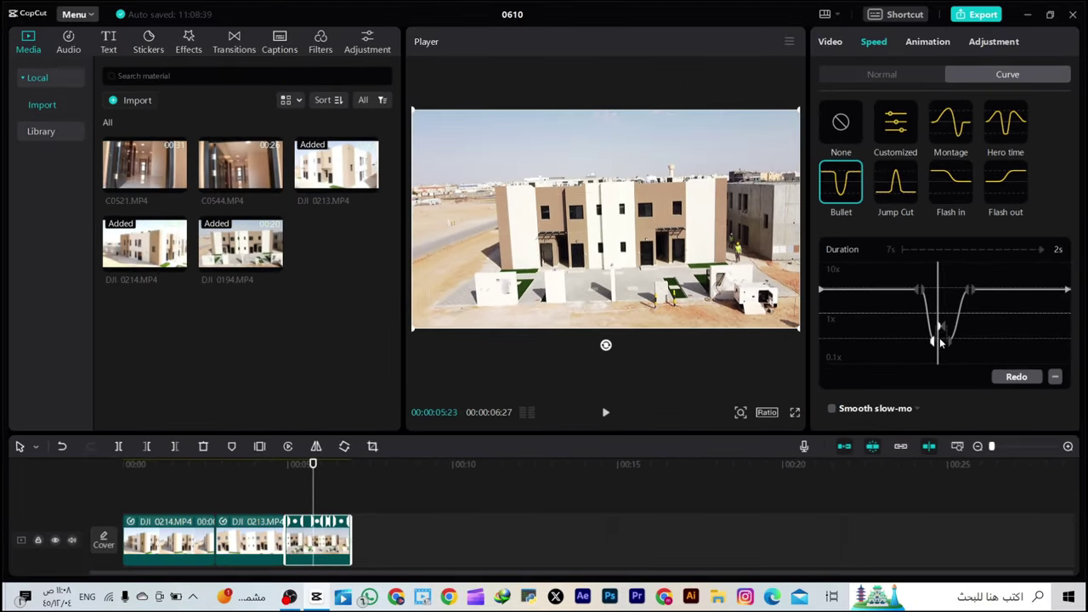
click(945, 331)
key(Right)
key(Right)
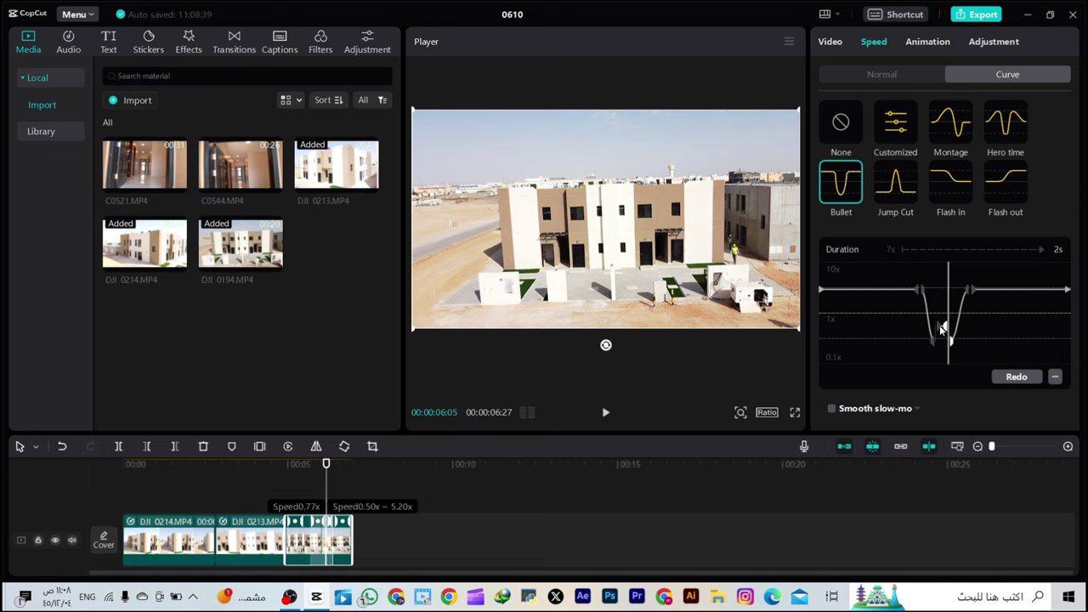
mouse_move(940, 332)
mouse_down()
mouse_move(958, 327)
mouse_move(939, 344)
mouse_up()
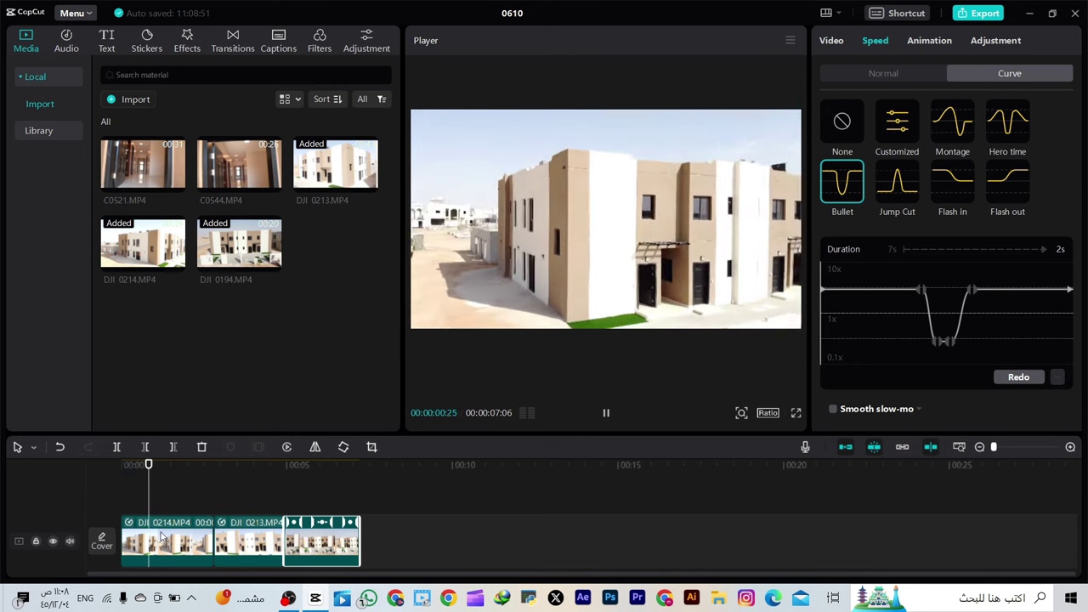
Enable Smooth slow-mo with Frame blending on DJI_0214.MP4 and DJI_0213.MP4, and play the clips from near the timeline start
click(159, 542)
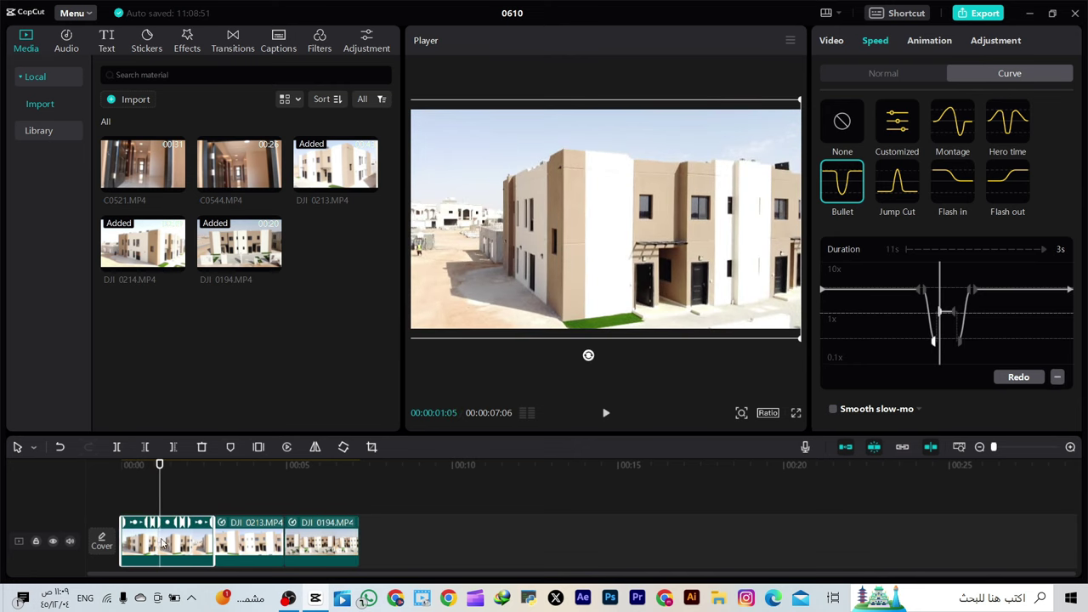
scroll(877, 414, down, 2)
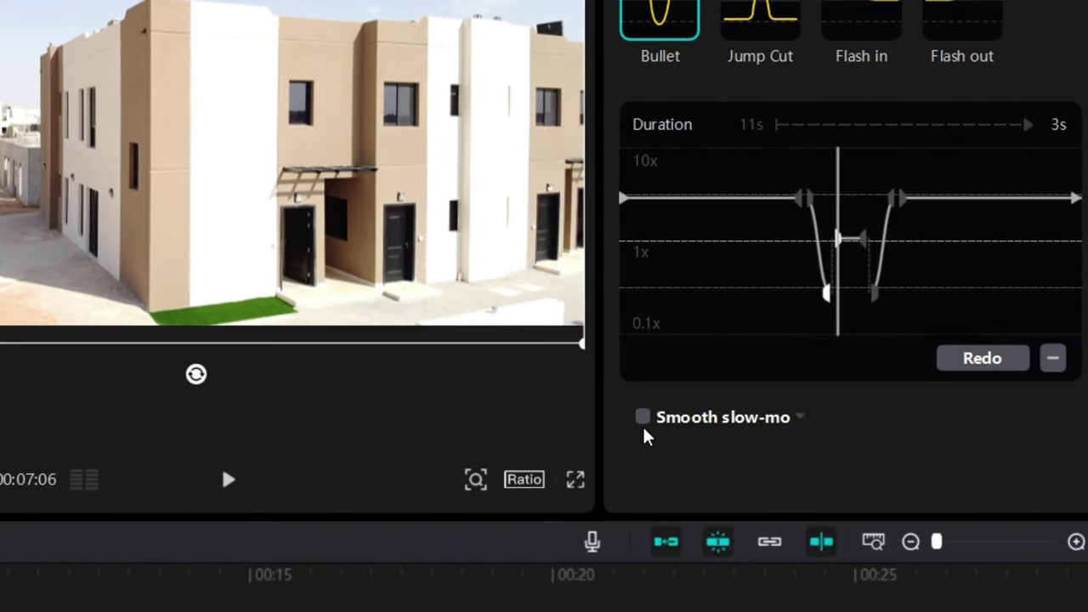
click(643, 418)
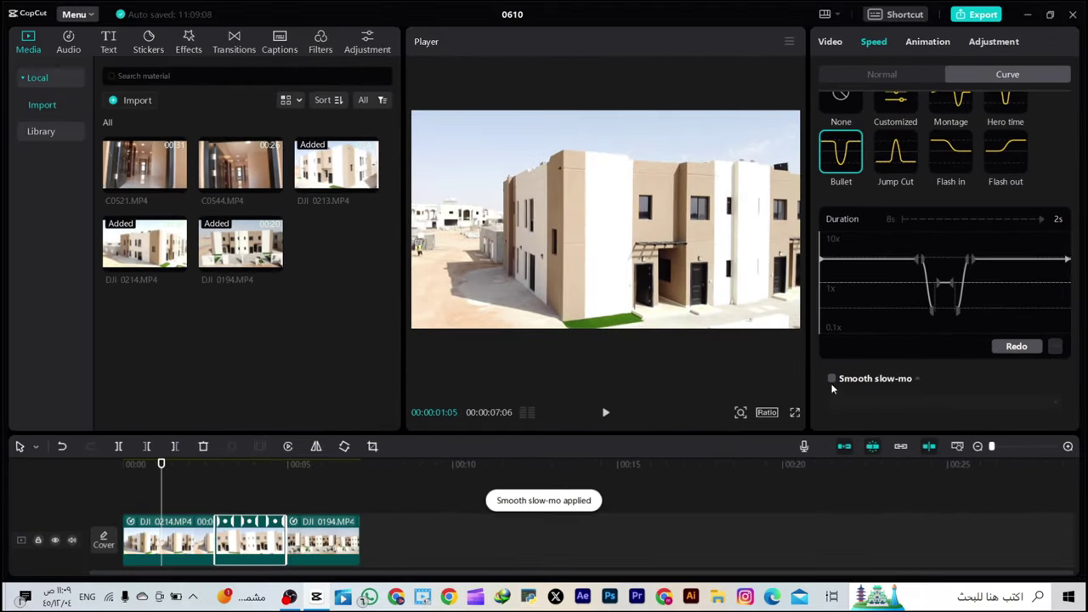
click(806, 384)
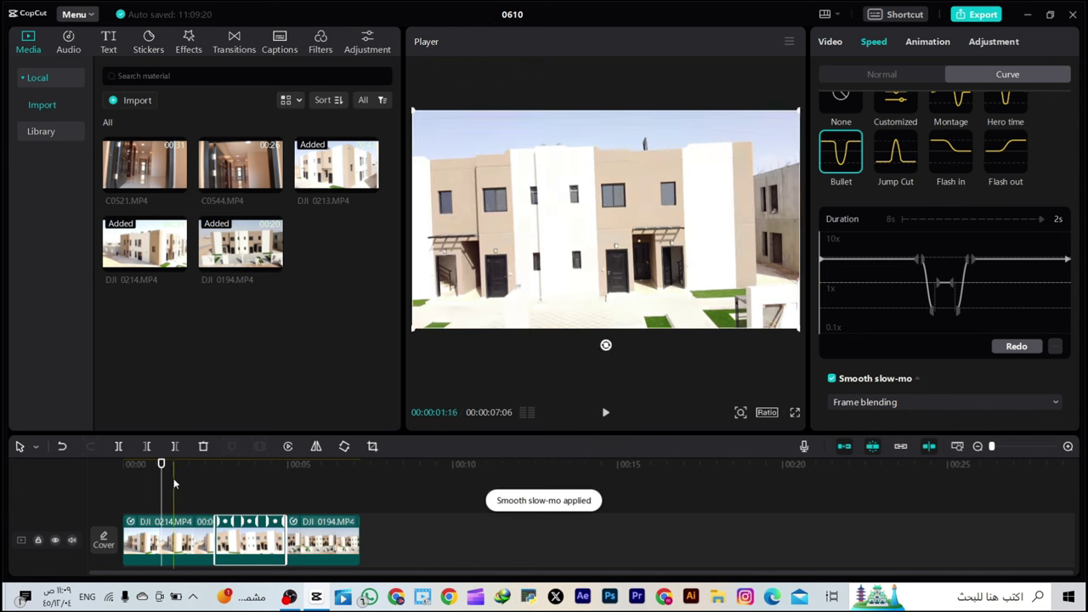
click(139, 489)
key(space)
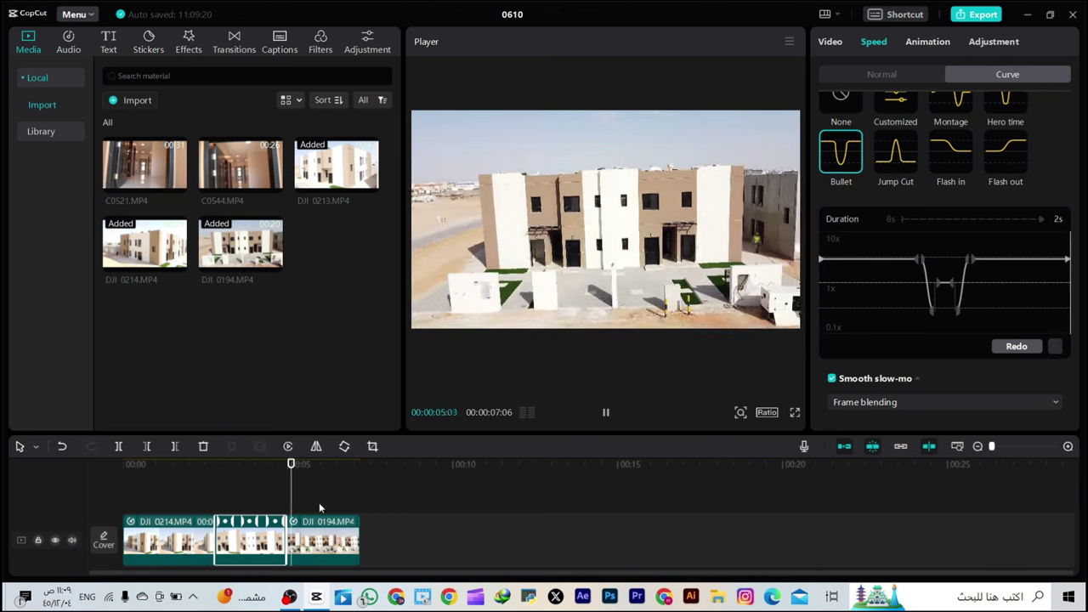
key(space)
Enable Smooth slow-mo with Frame blending on DJI_0194.MP4 and play the clip
click(321, 535)
click(832, 379)
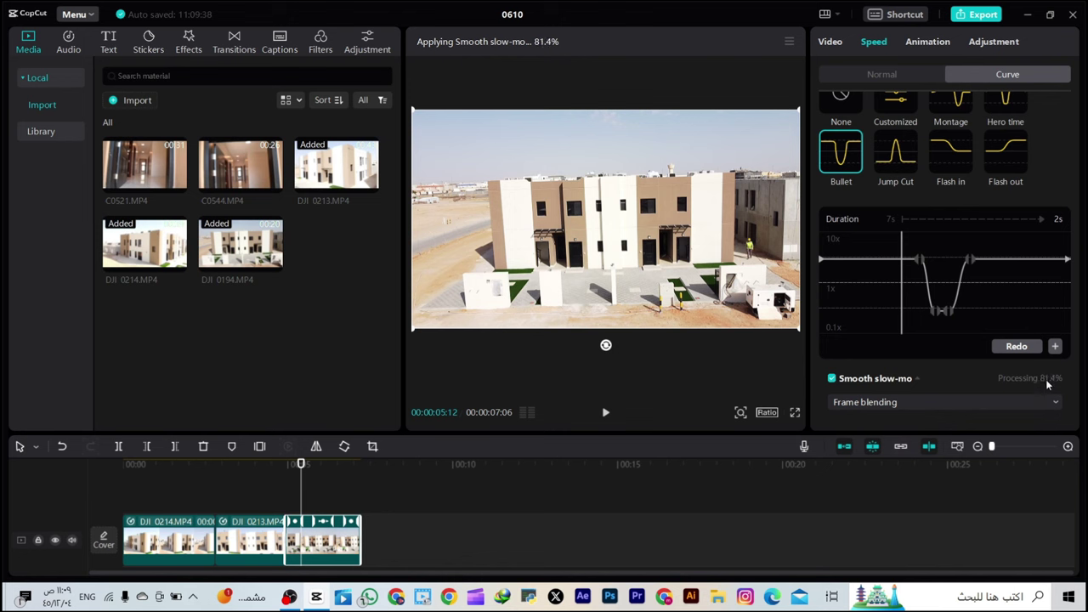
key(space)
Replace DJI_0194.MP4's Bullet curve with a Customized one, shortening its first, second and last segments and slowing the third directly on the clip
click(841, 122)
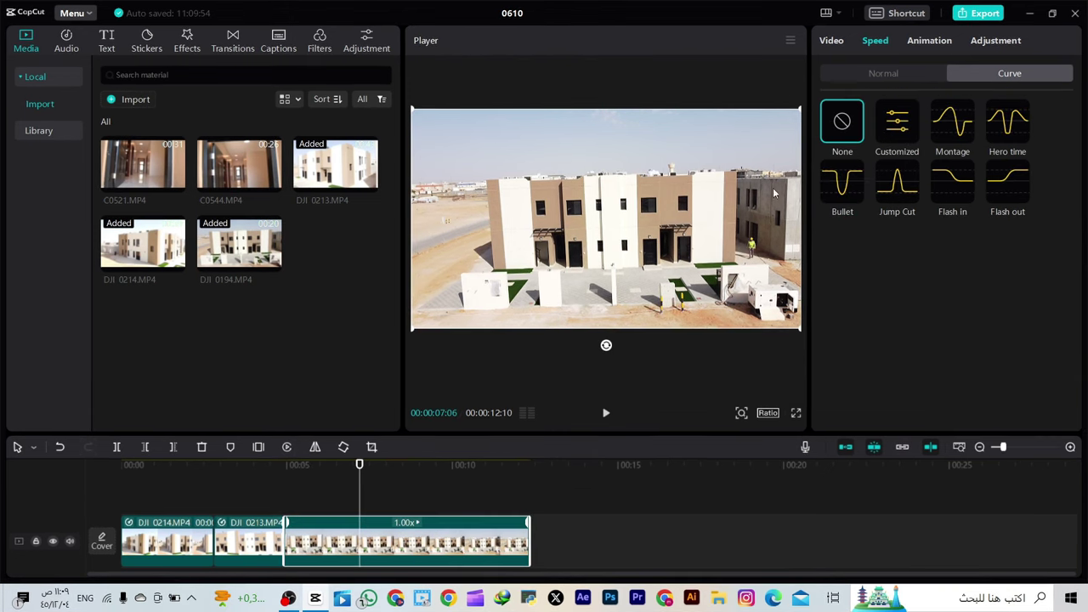
click(893, 128)
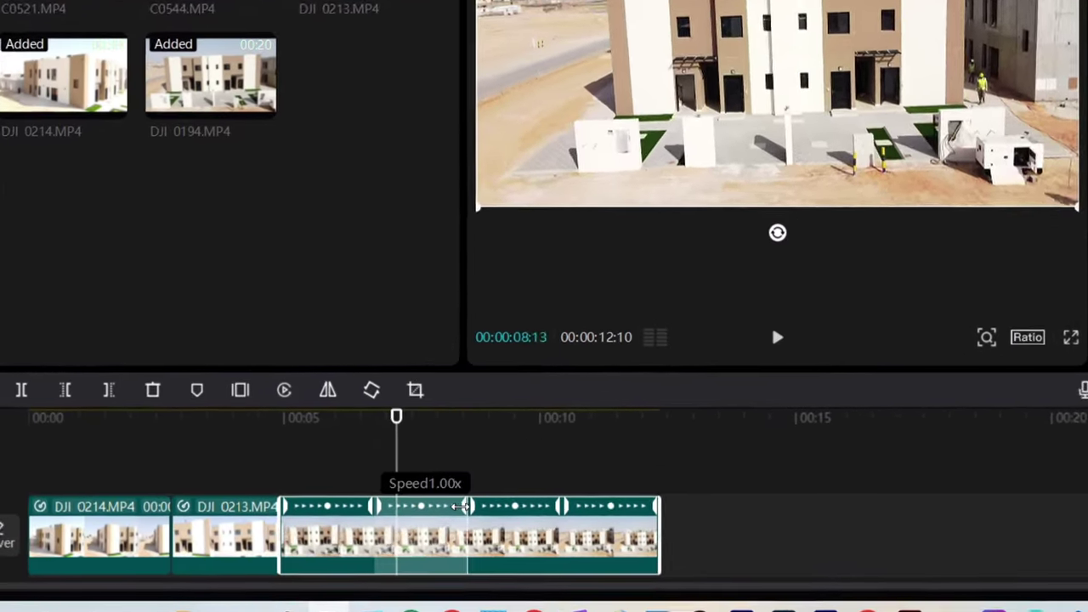
drag(460, 507, 425, 507)
mouse_move(407, 518)
mouse_down()
mouse_move(413, 499)
mouse_move(420, 510)
mouse_up()
drag(563, 502, 673, 510)
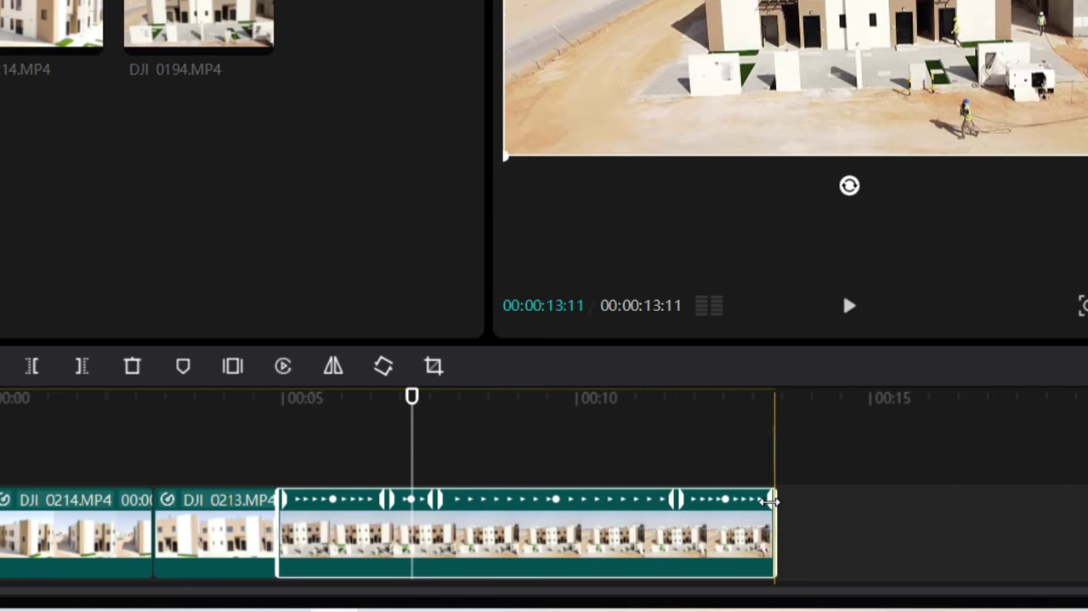
drag(772, 503, 719, 503)
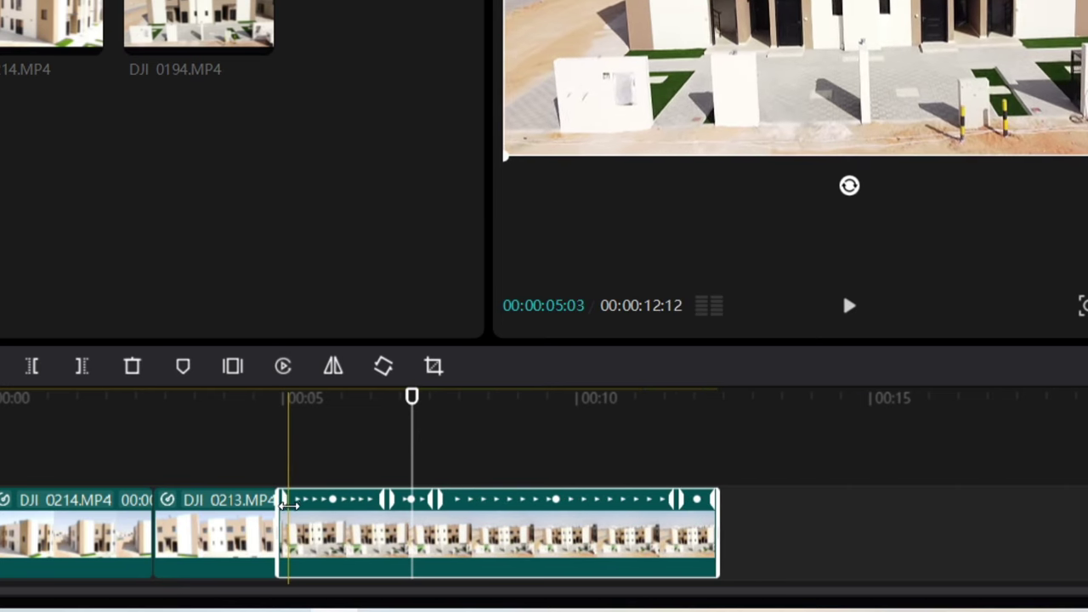
drag(280, 523, 343, 506)
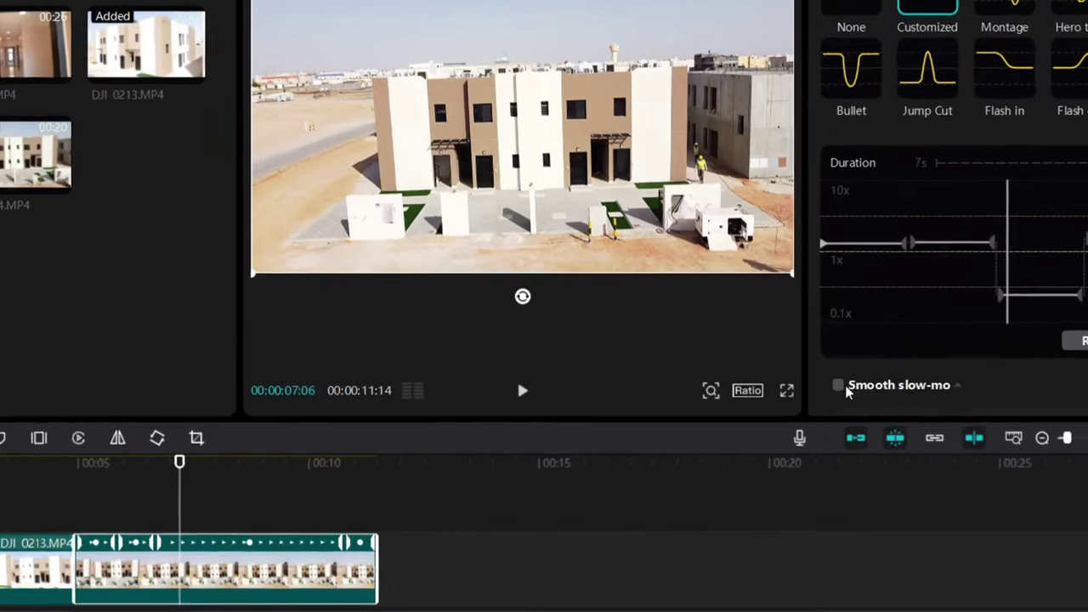
Turn on Smooth slow-mo with Frame blending for the custom-curved DJI_0194.MP4 and play it from its start
click(894, 410)
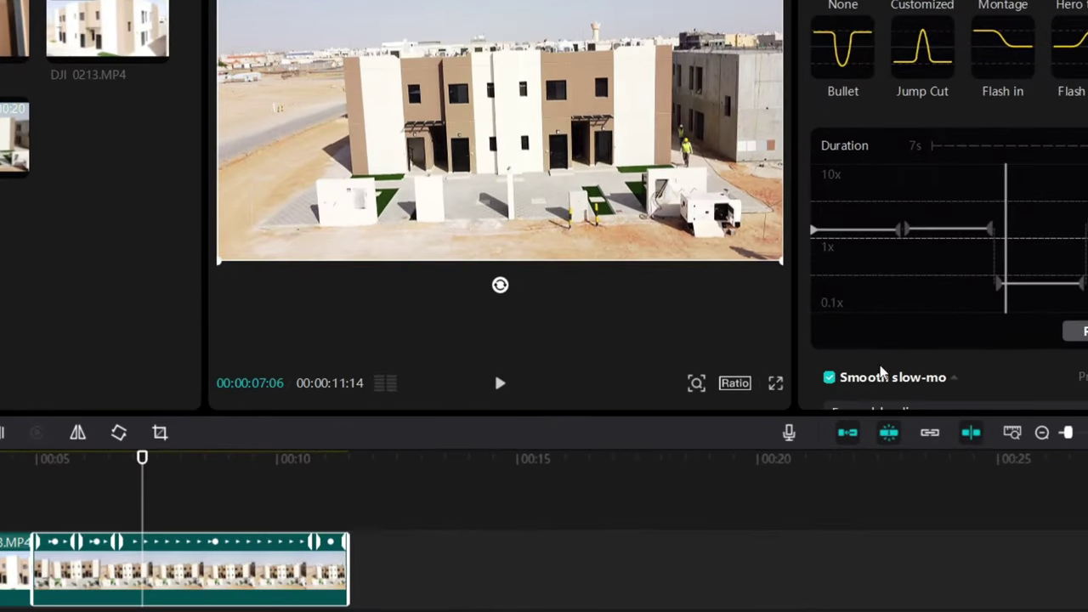
scroll(935, 354, down, 1)
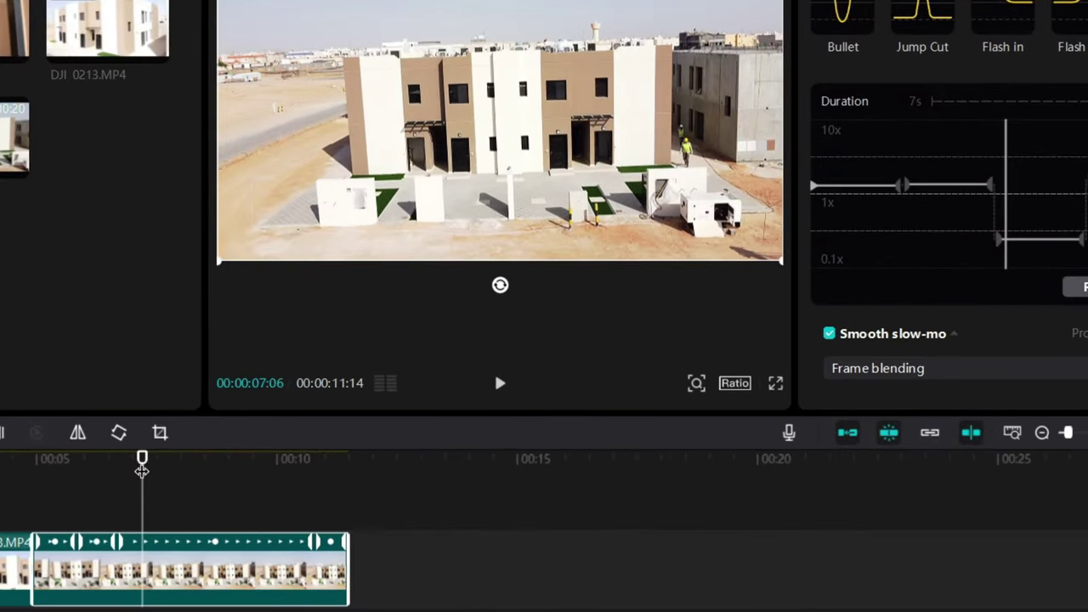
drag(142, 470, 34, 497)
key(space)
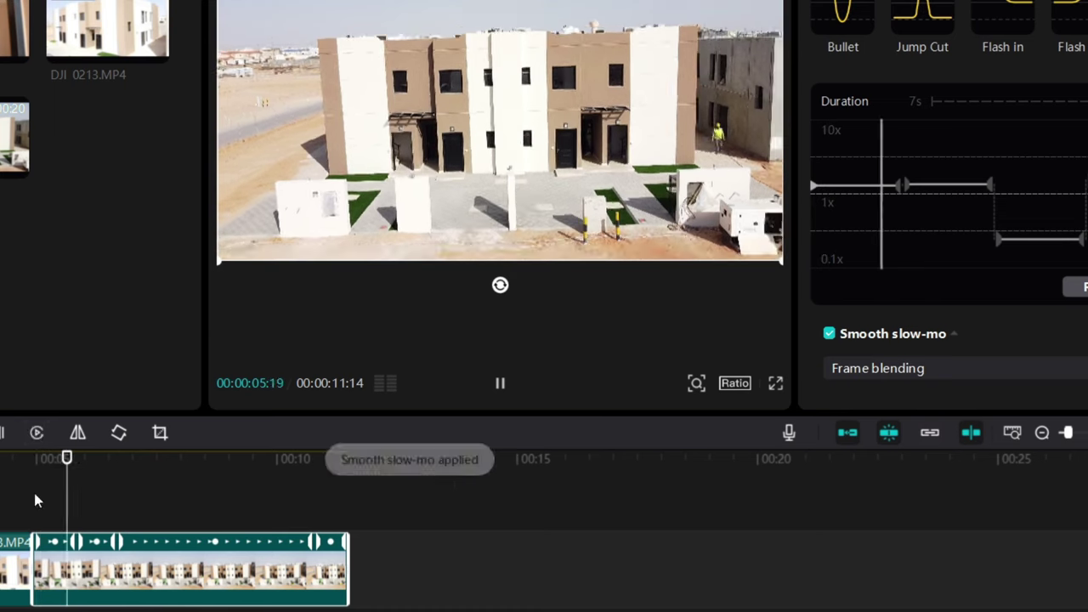
key(space)
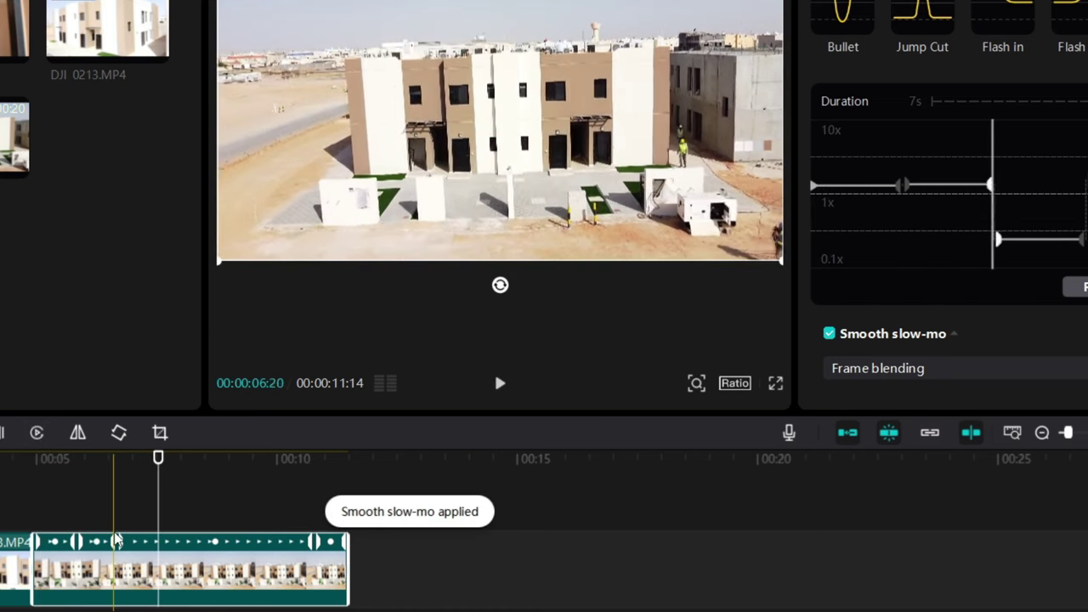
Retime the custom speed segments of DJI_0194.MP4 on the timeline and replay the clip from its start
drag(116, 541, 296, 542)
drag(165, 487, 26, 526)
key(space)
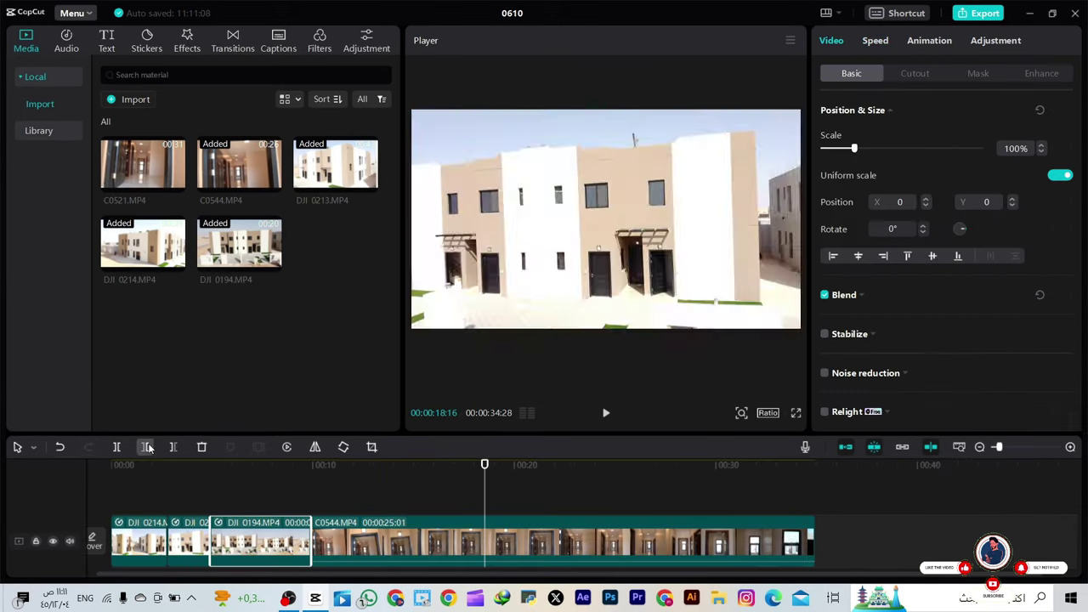
Trim the start and end of C0544.MP4 on the timeline, leaving a clip of 00:00:12:17
ctrl+scroll(506, 497, down, 2)
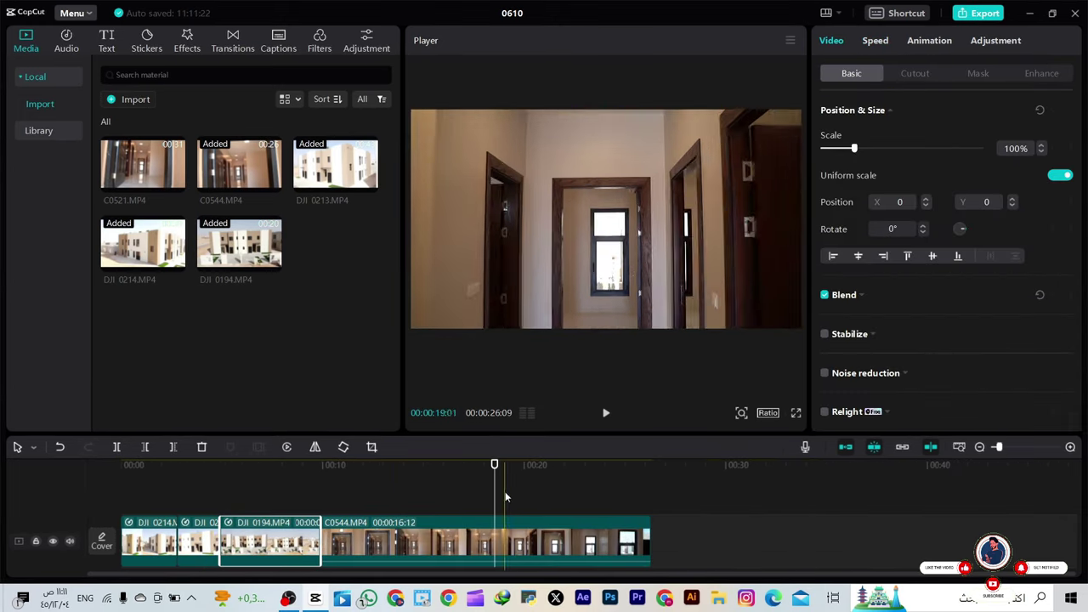
drag(505, 497, 332, 501)
key(space)
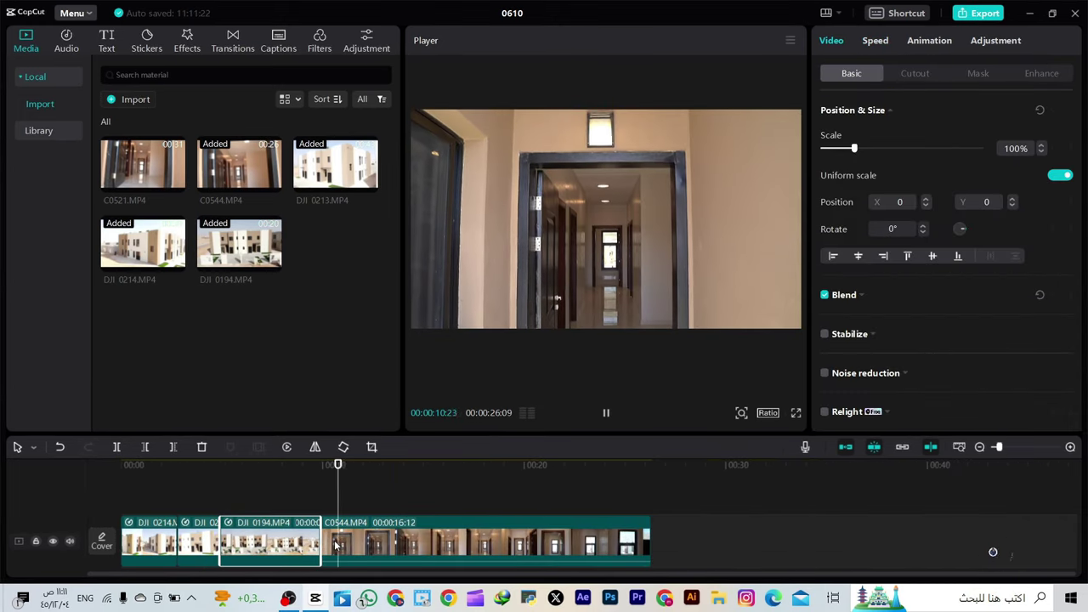
click(145, 447)
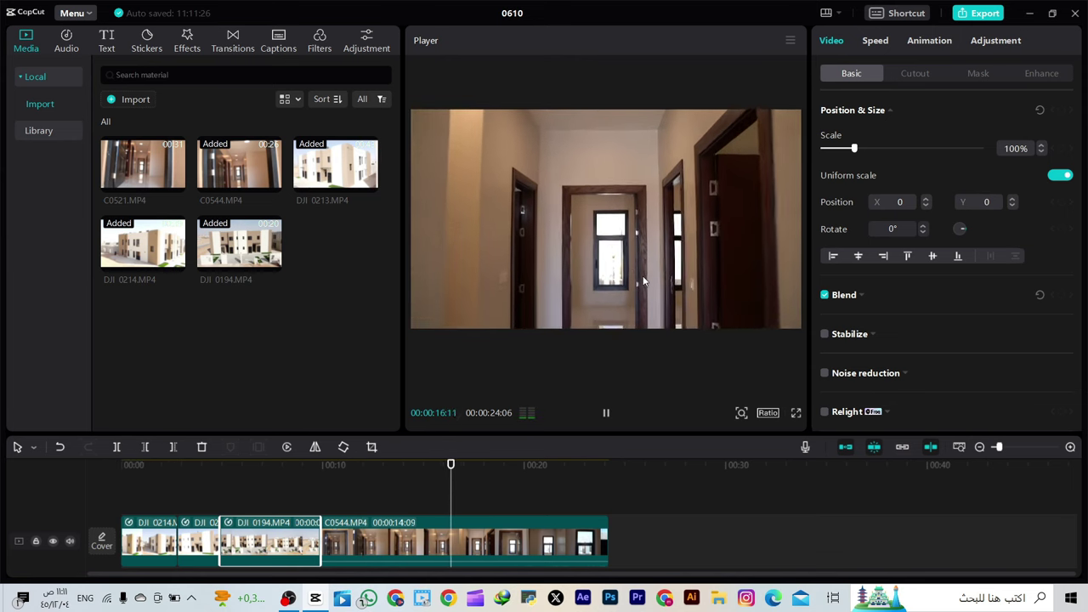
drag(474, 481, 575, 497)
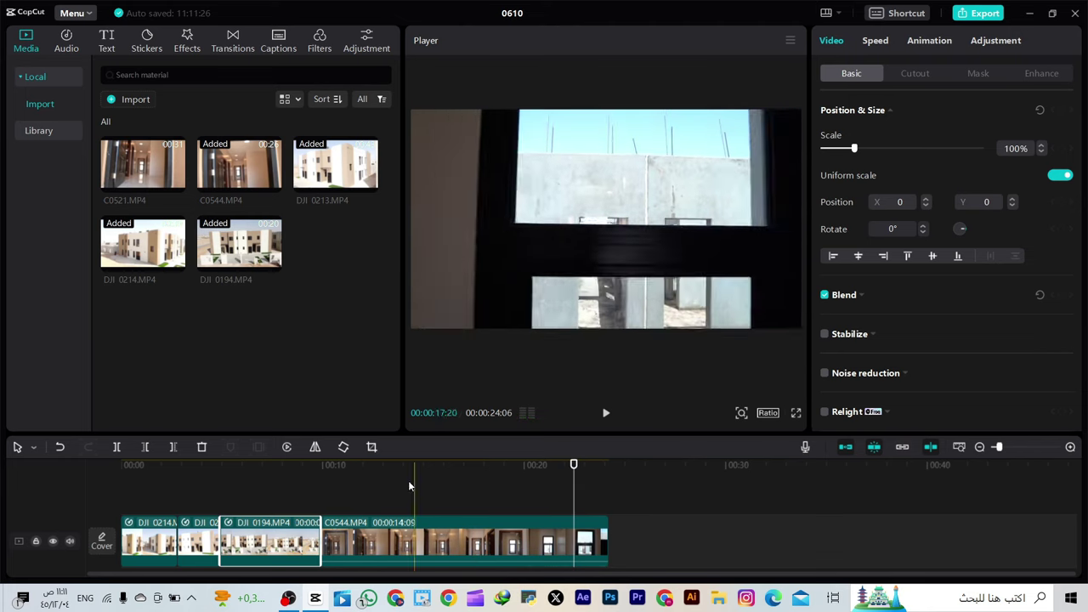
click(175, 448)
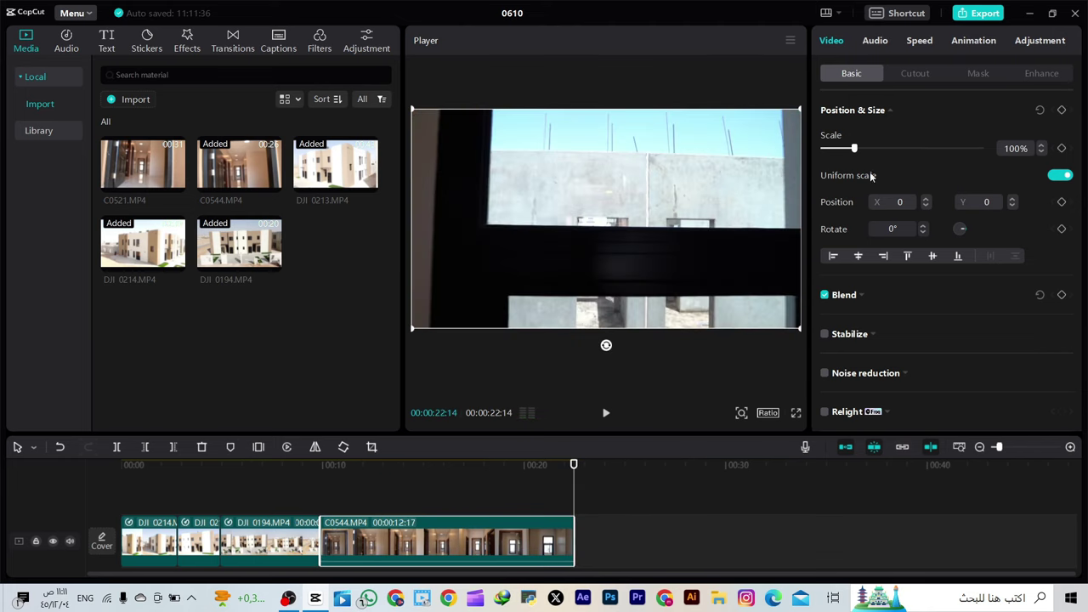
Apply the Bullet speed curve to C0544.MP4 and play the retimed clip through to its end
click(918, 42)
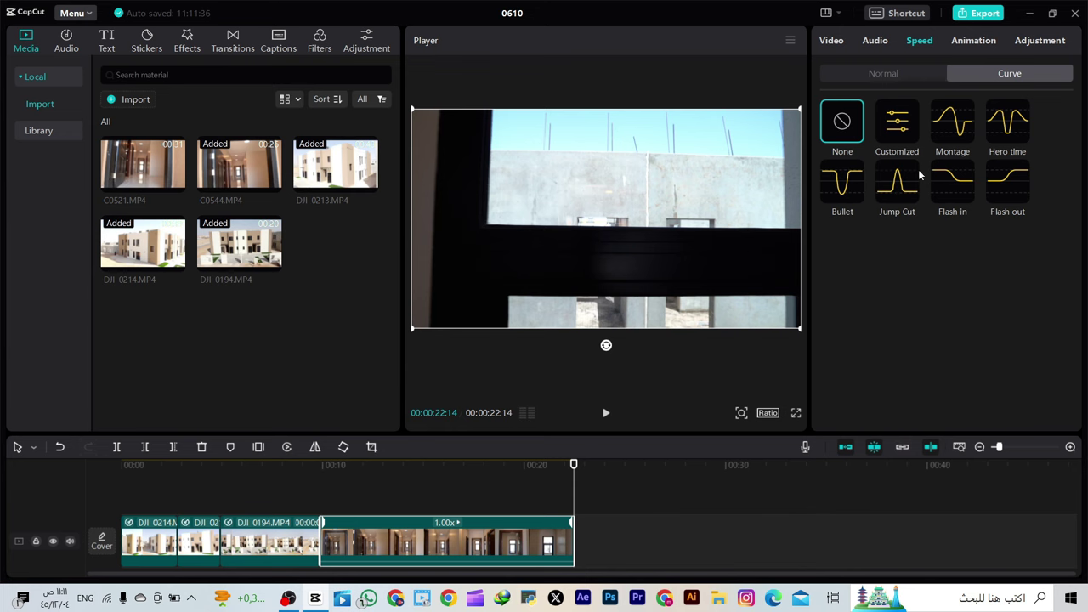
drag(573, 464, 404, 464)
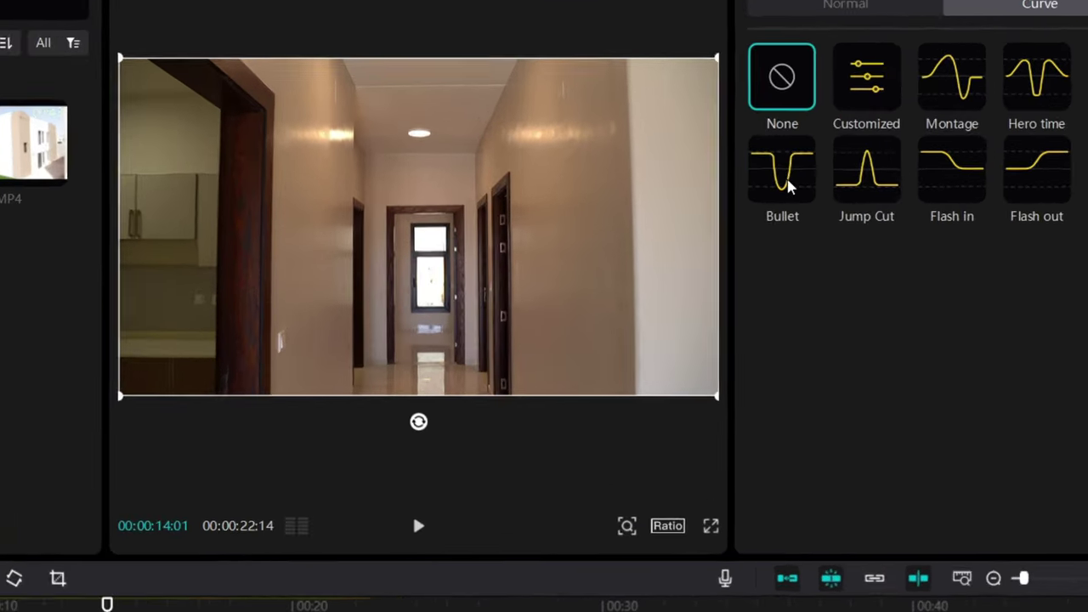
click(841, 186)
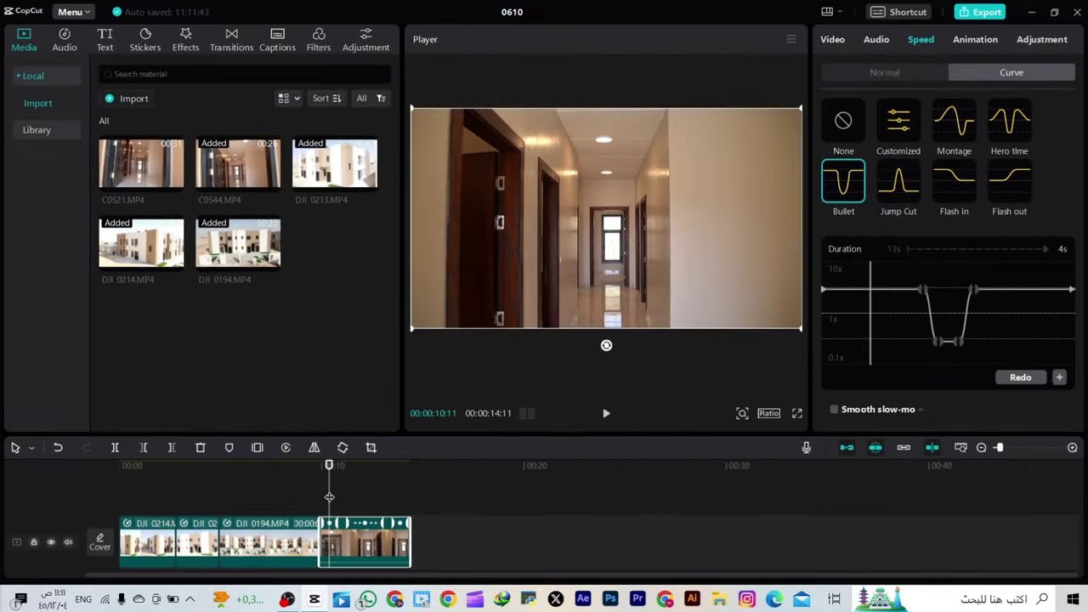
key(space)
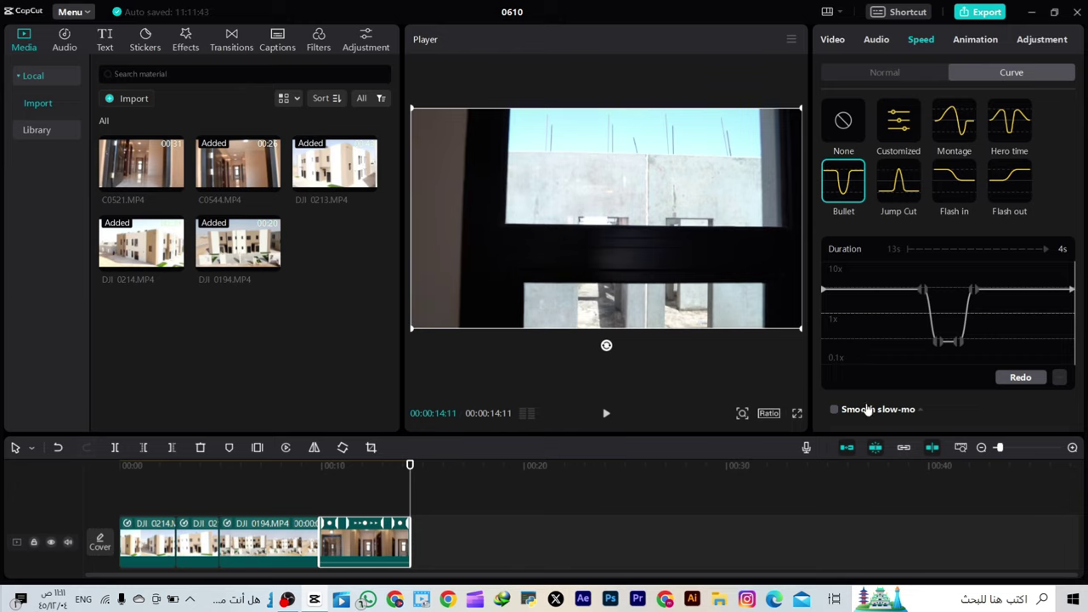
Turn on Smooth slow-mo with Frame blending for the Bullet-curved C0544.MP4 and replay the clip from near its start
click(835, 411)
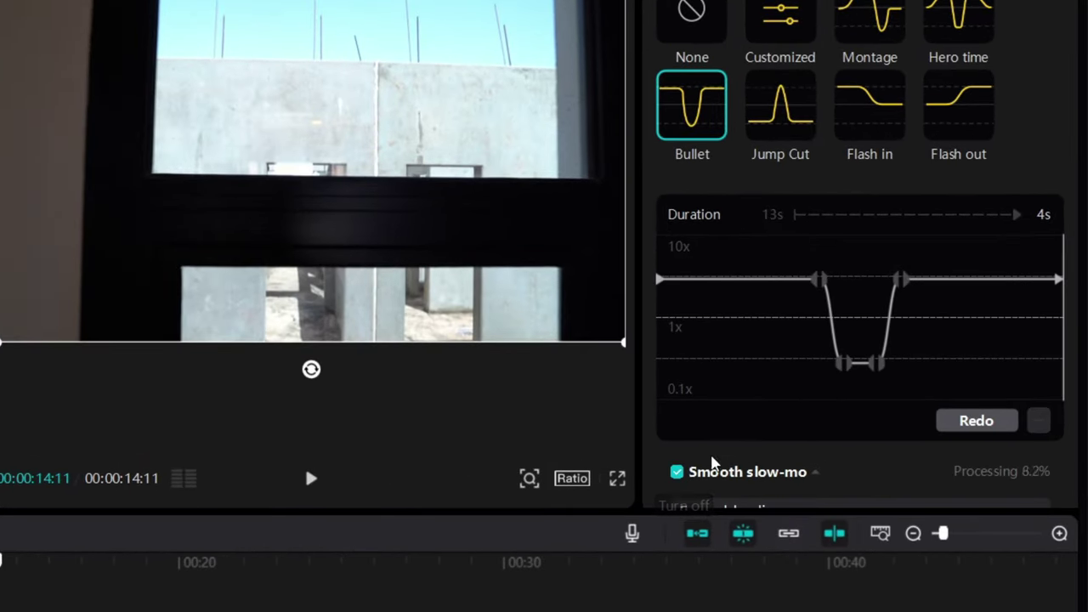
scroll(915, 434, down, 1)
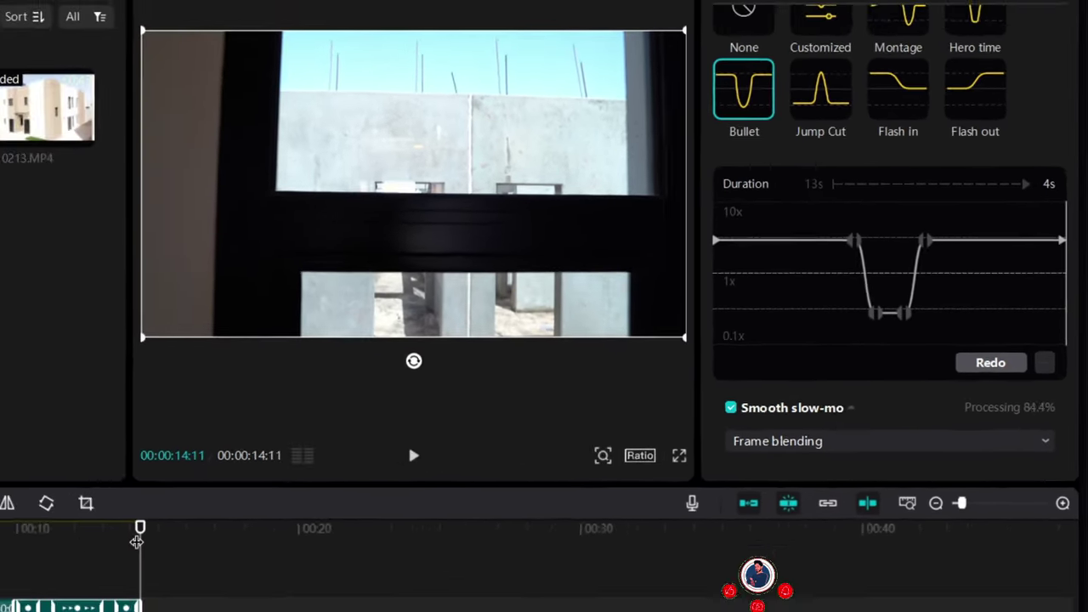
click(330, 496)
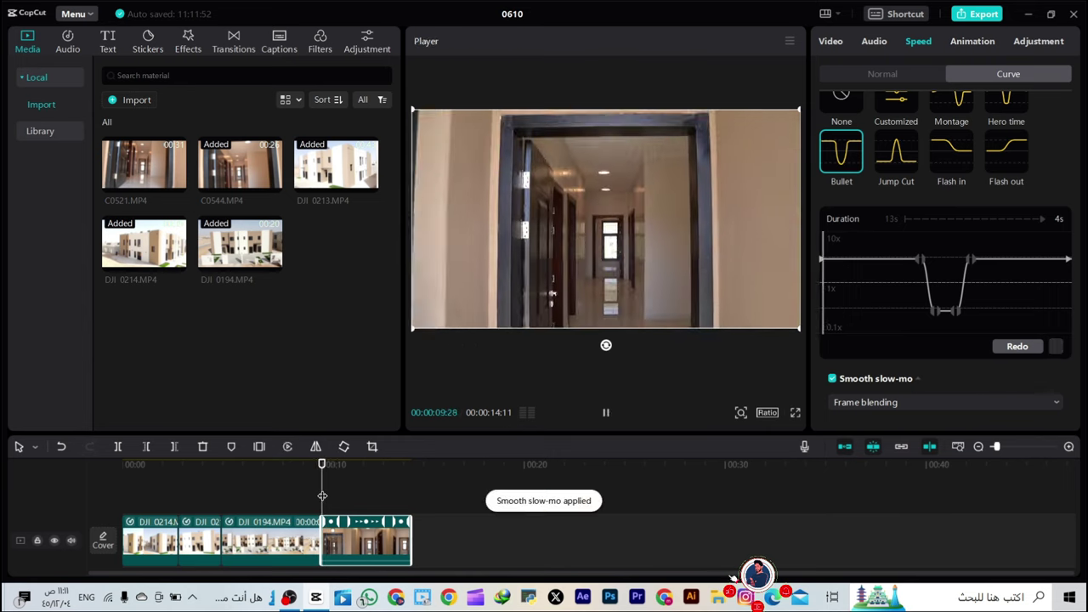
key(space)
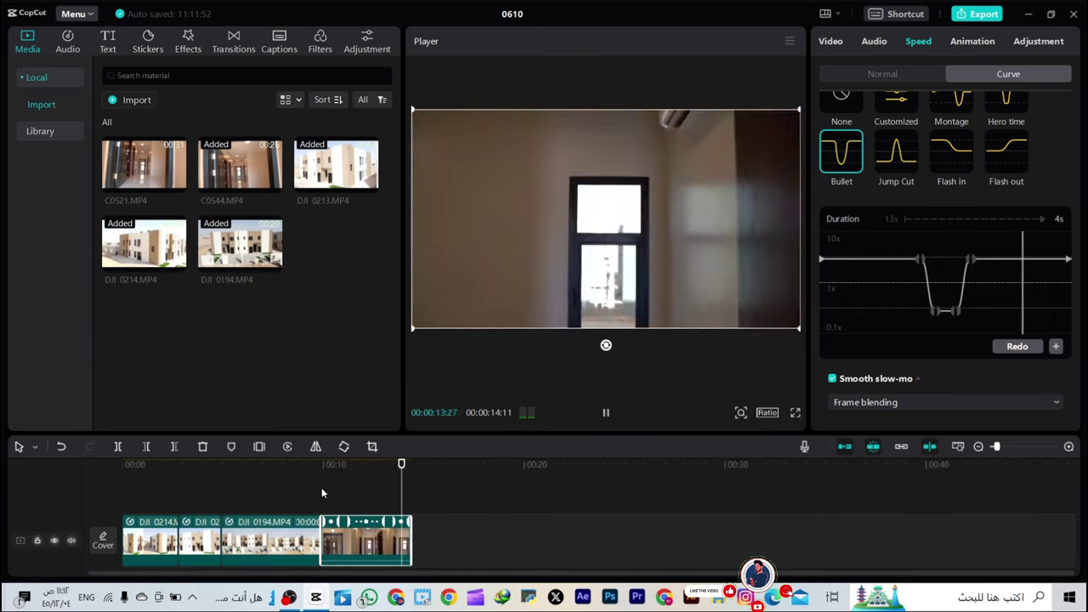
key(space)
click(327, 488)
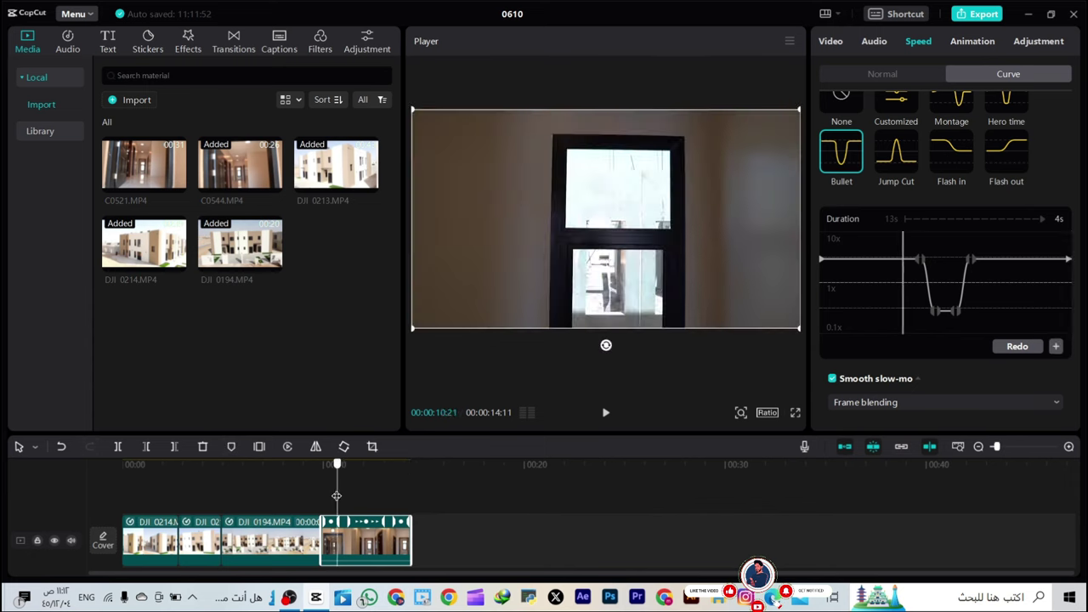
key(space)
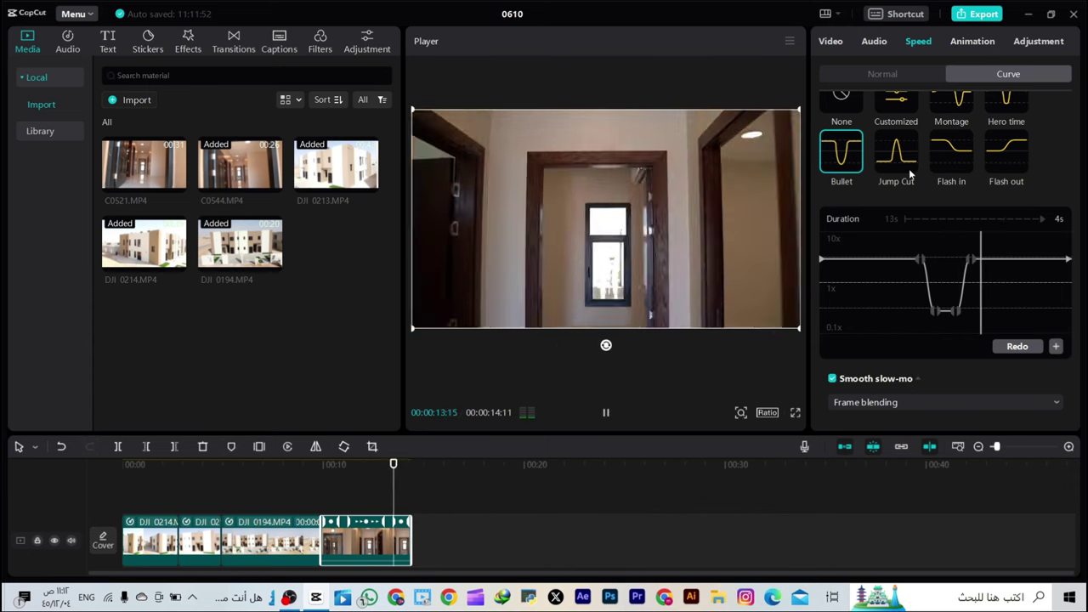
key(space)
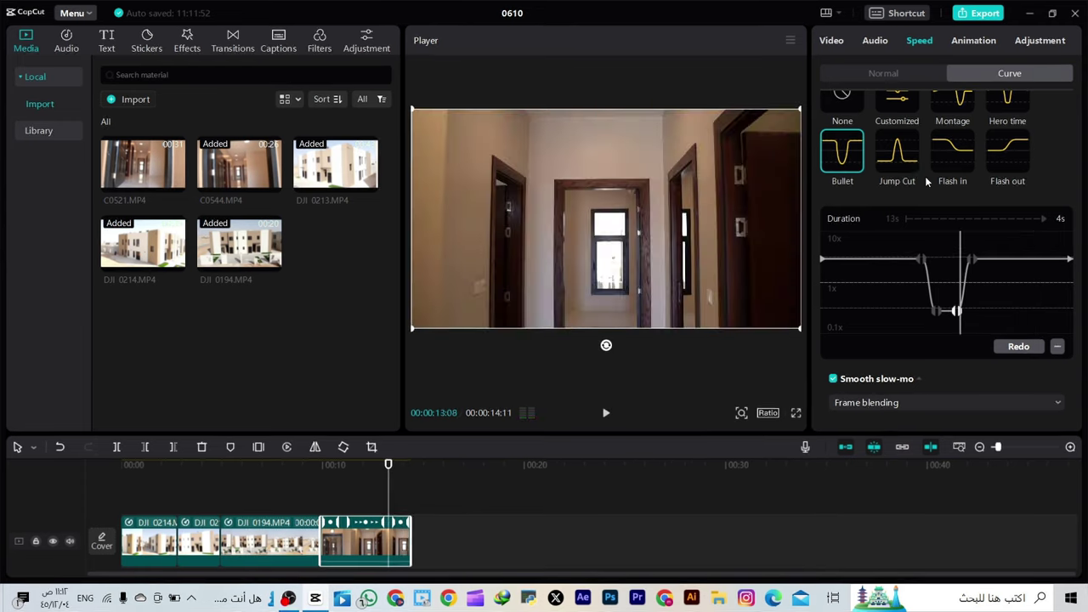